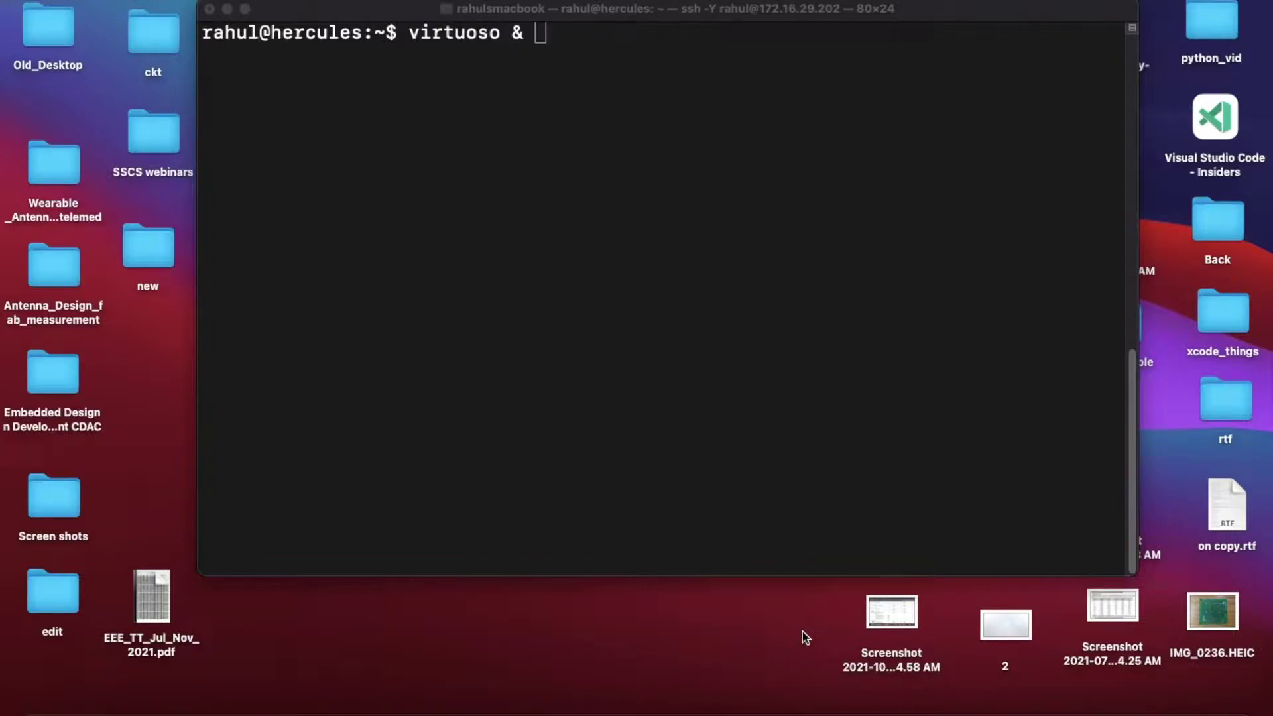
Launch Virtuoso as a background process from the terminal and move the Library Manager window clear of the log window
click(565, 337)
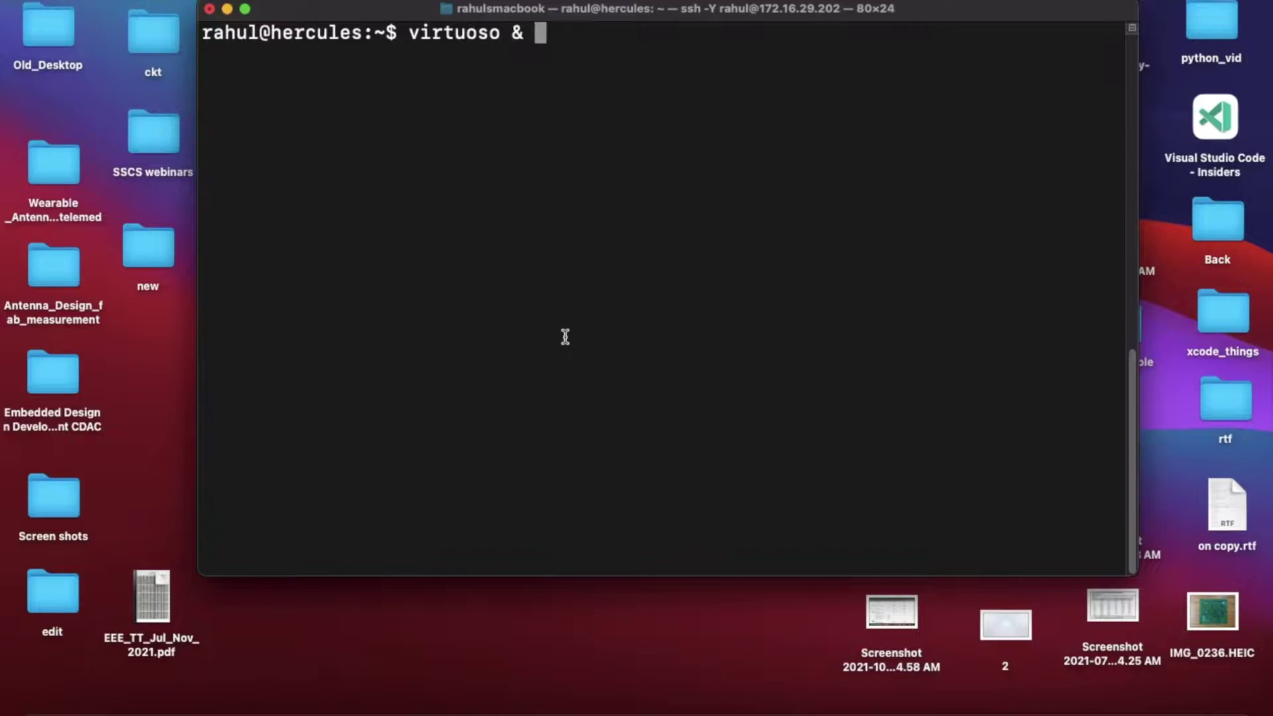
key(Up)
key(Down)
key(Return)
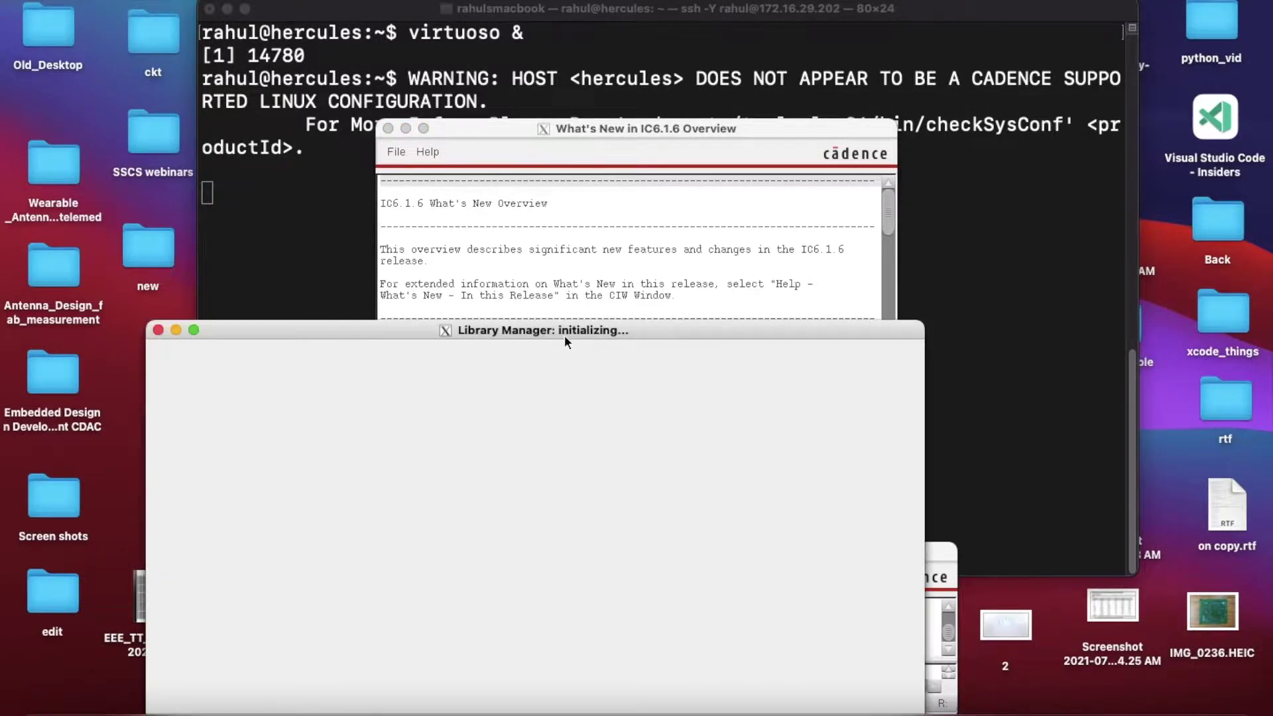
drag(564, 336, 585, 70)
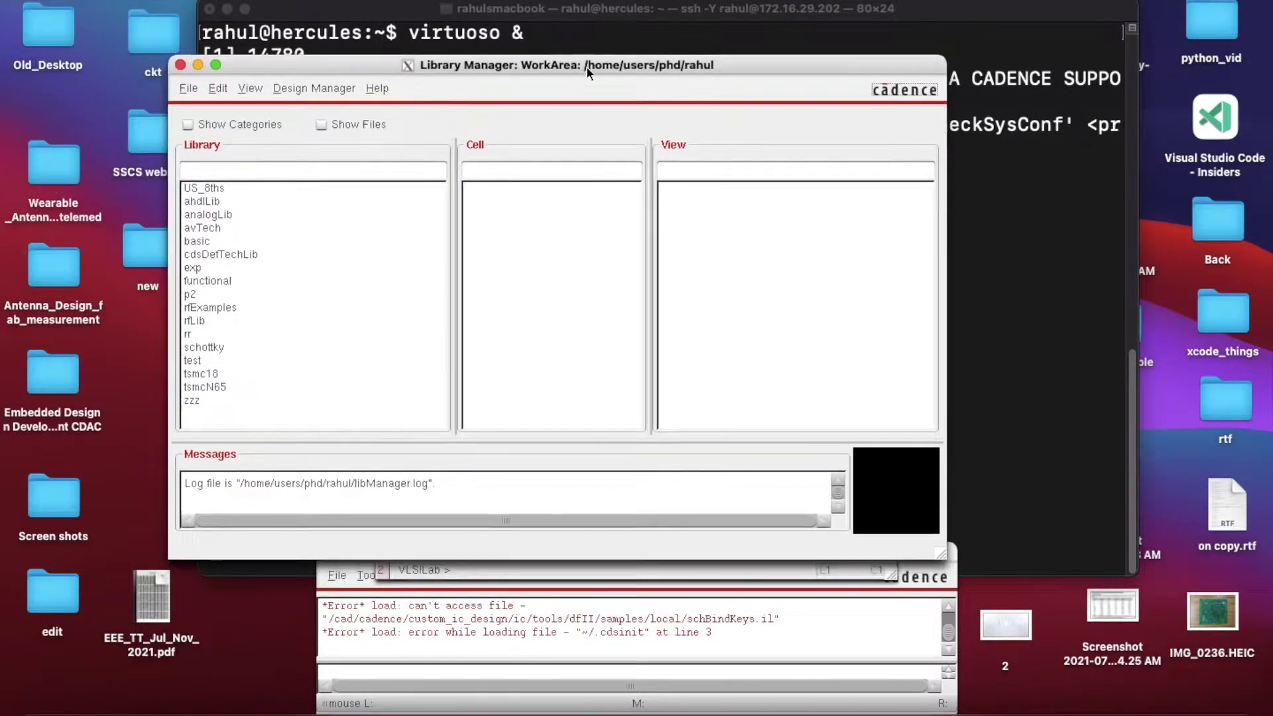
Open the schematic view of cell first in library zzz, accepting the Schematic Editor XL licence, and enlarge its window
click(192, 401)
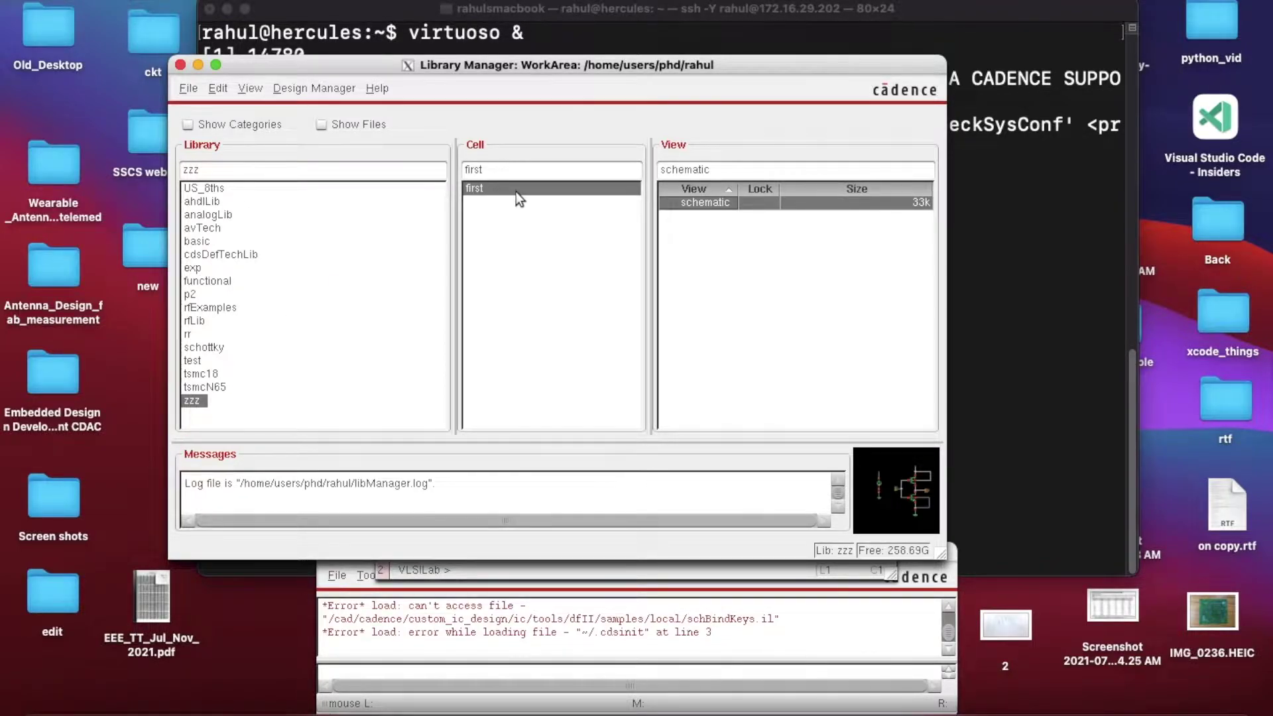
double_click(717, 204)
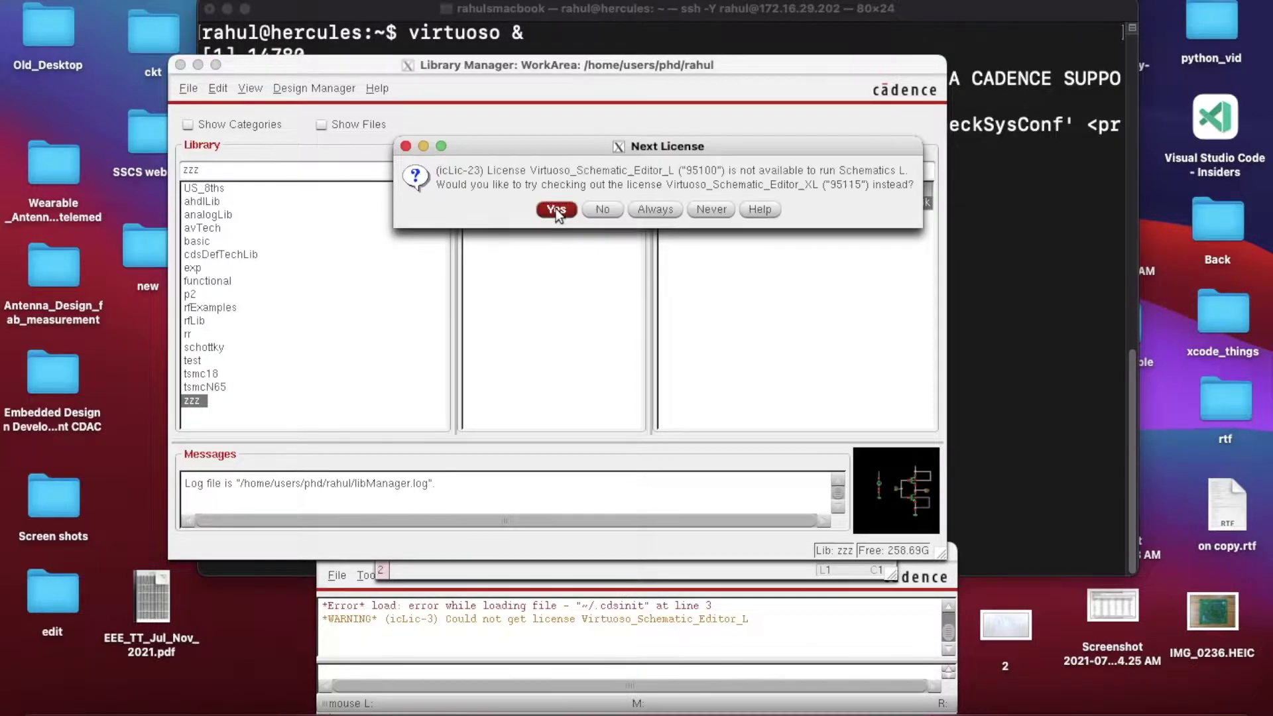
key(Tab)
key(Tab)
key(Tab)
click(555, 209)
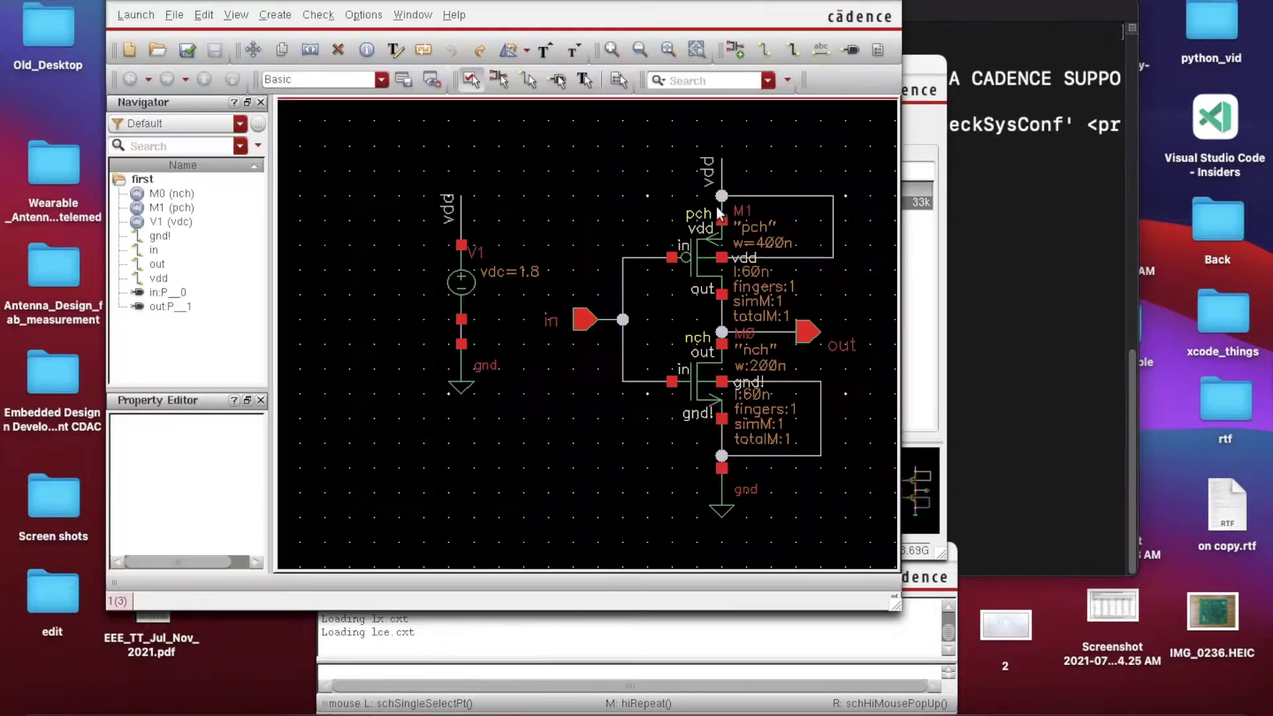
double_click(153, 2)
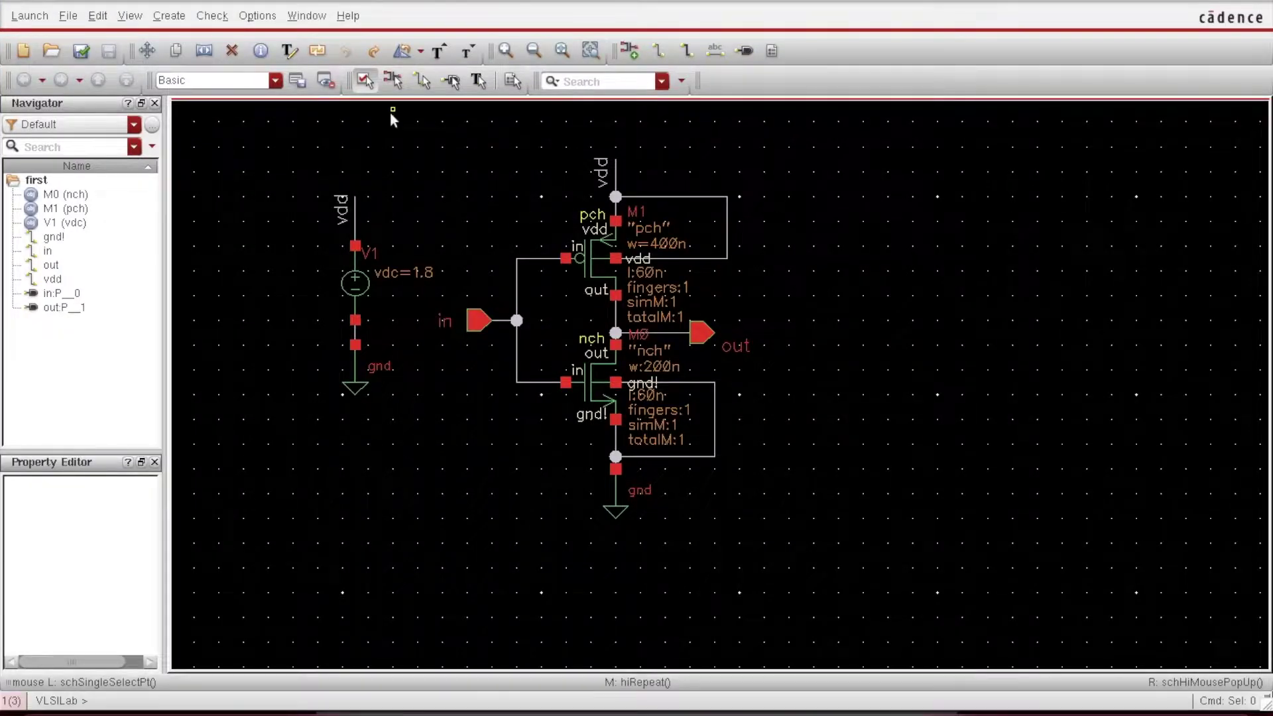
key(f)
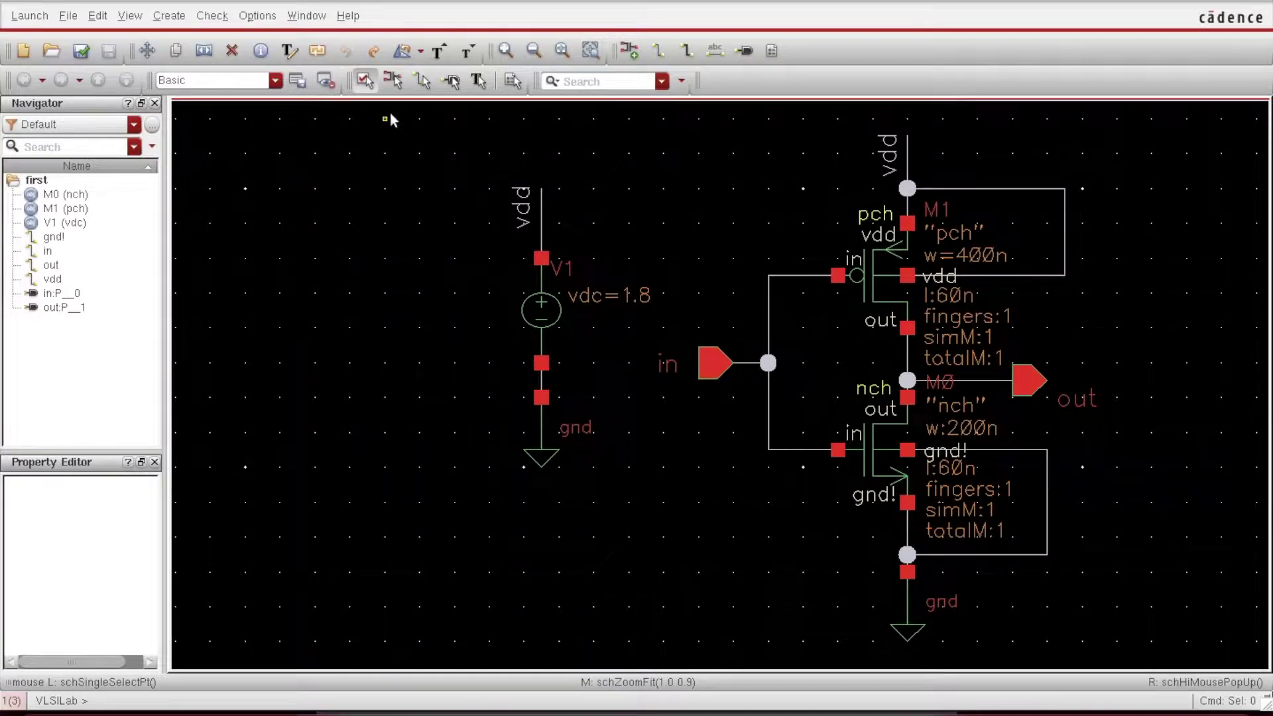
Delete the inverter's in pin and place a vdc source symbol from analogLib just below the open input wire
click(718, 375)
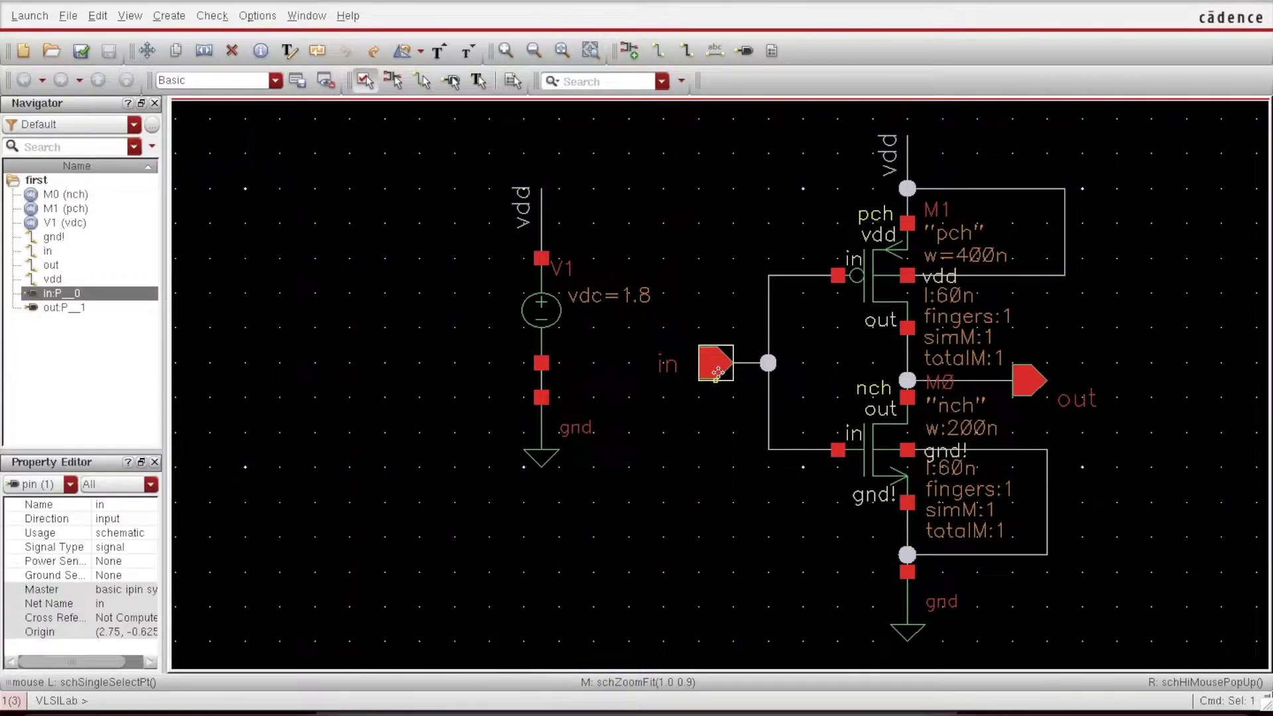
key(Delete)
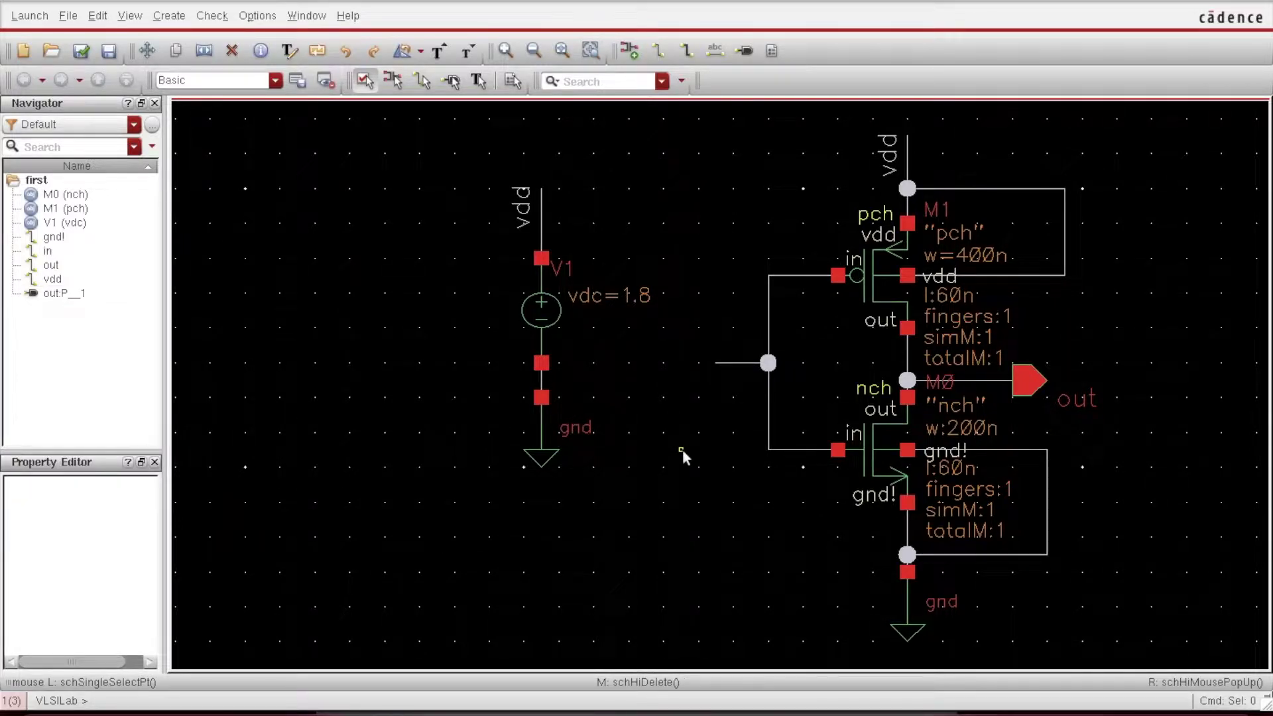
text(i)
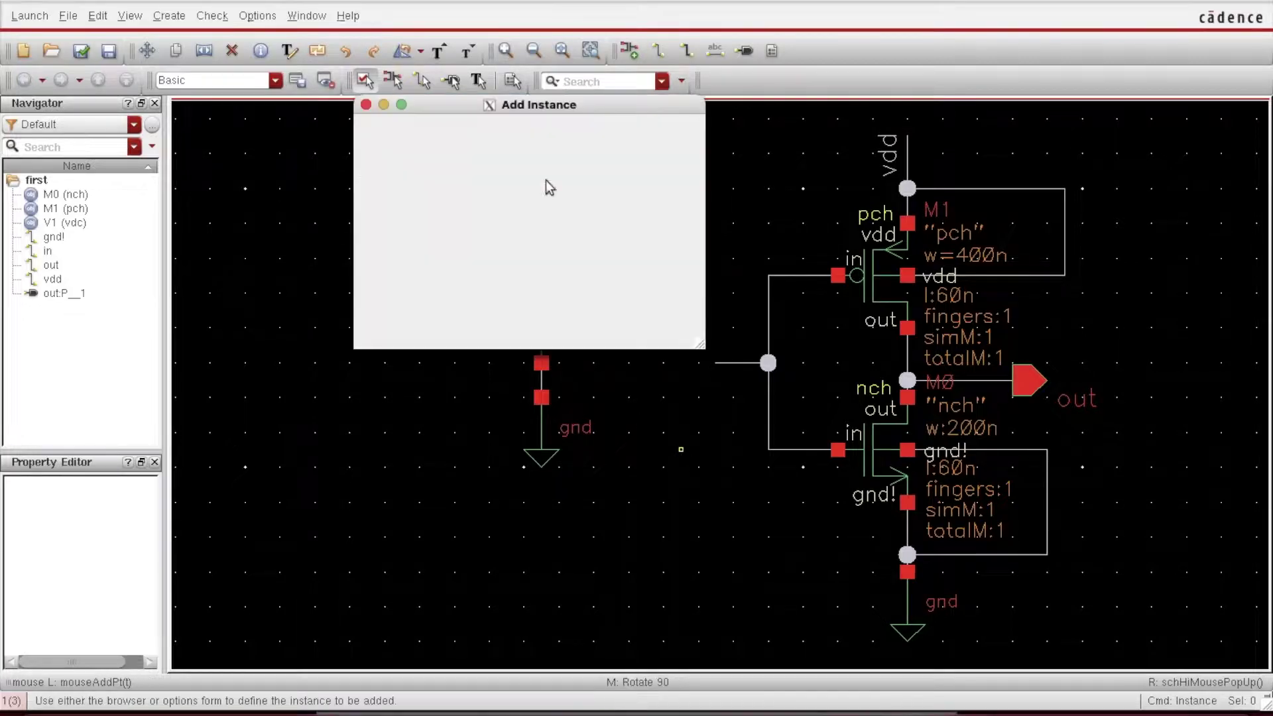
text(analogLib)
click(538, 162)
text(vdc)
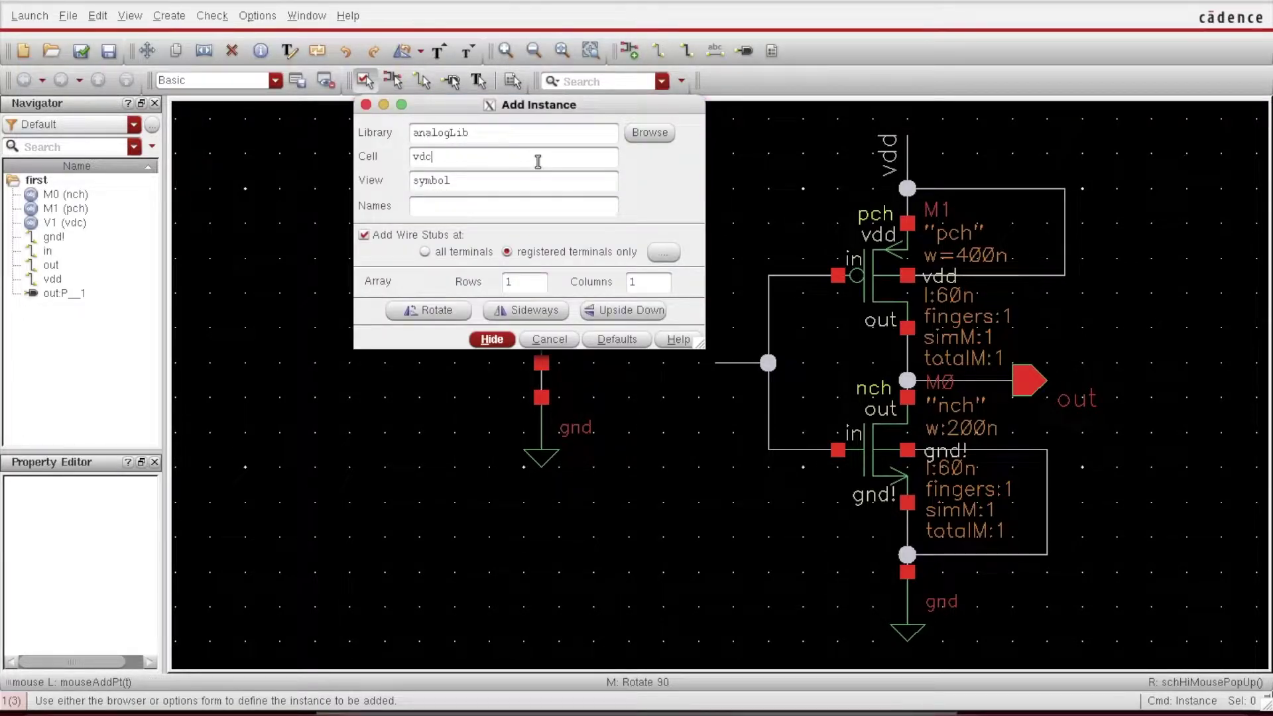
key(Tab)
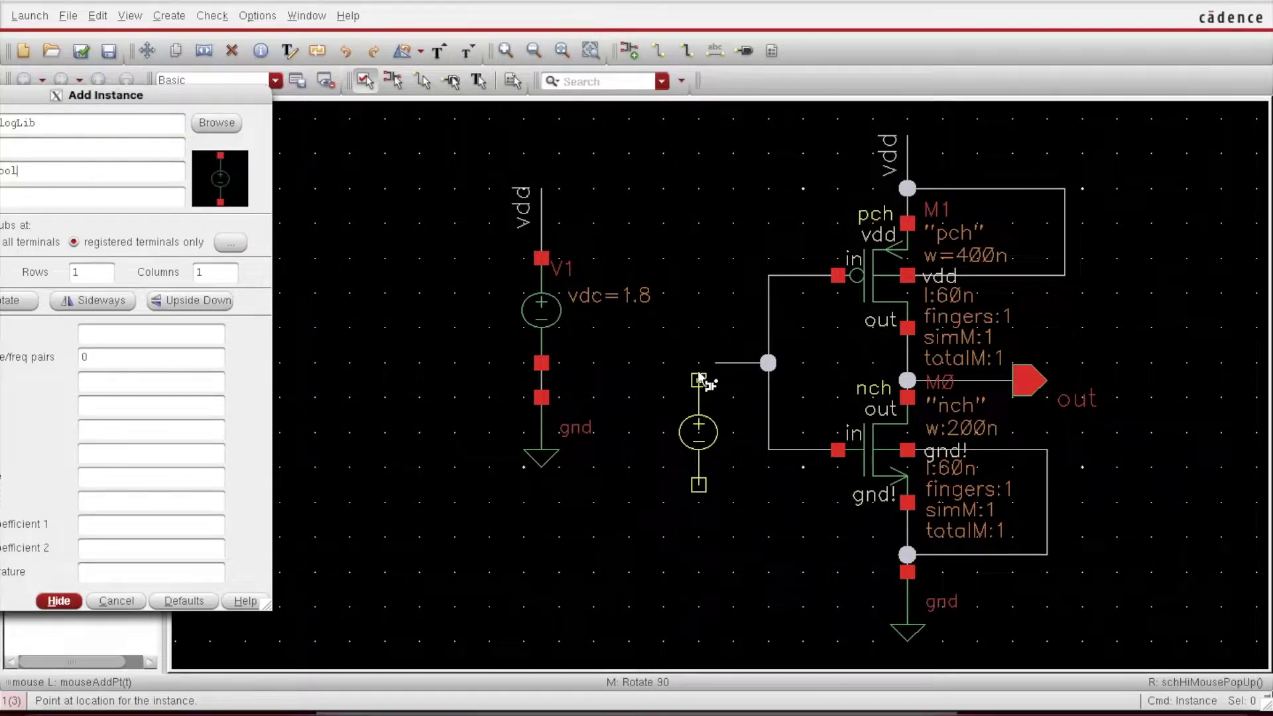
click(699, 376)
key(Escape)
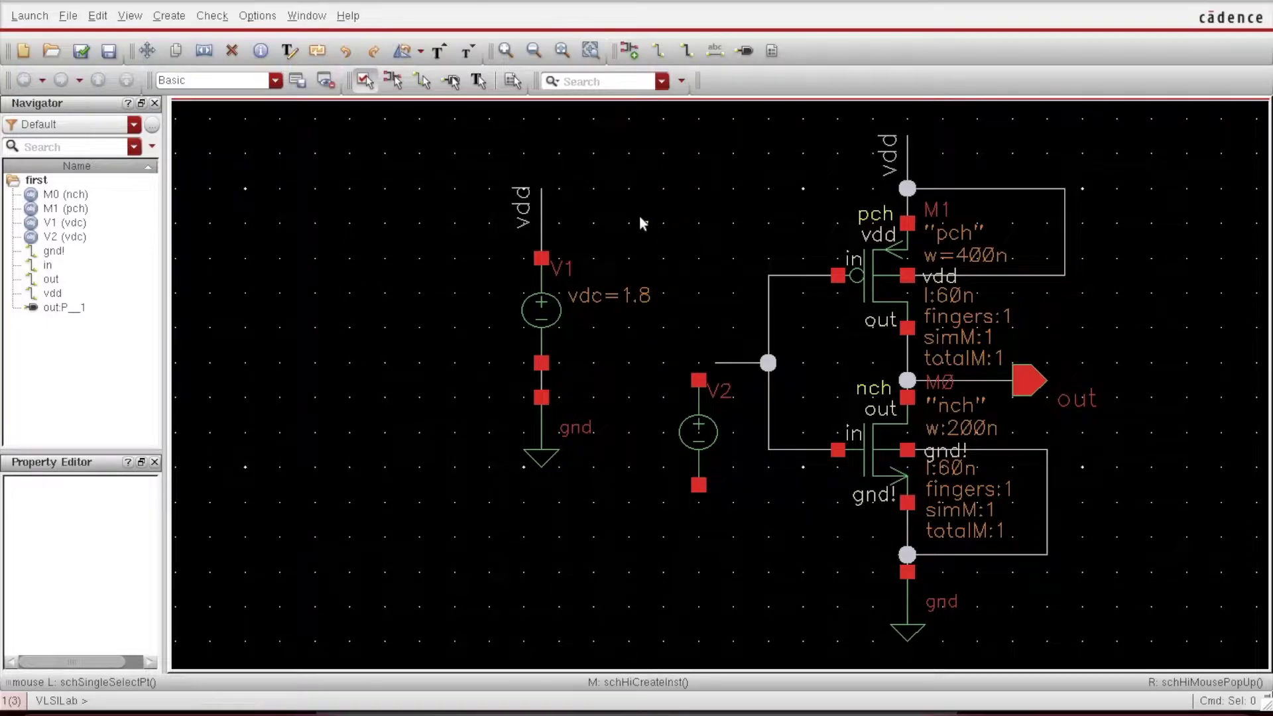
Wire the new vdc source's positive terminal to the open end of the inverter's input wire
key(w)
click(699, 380)
click(715, 363)
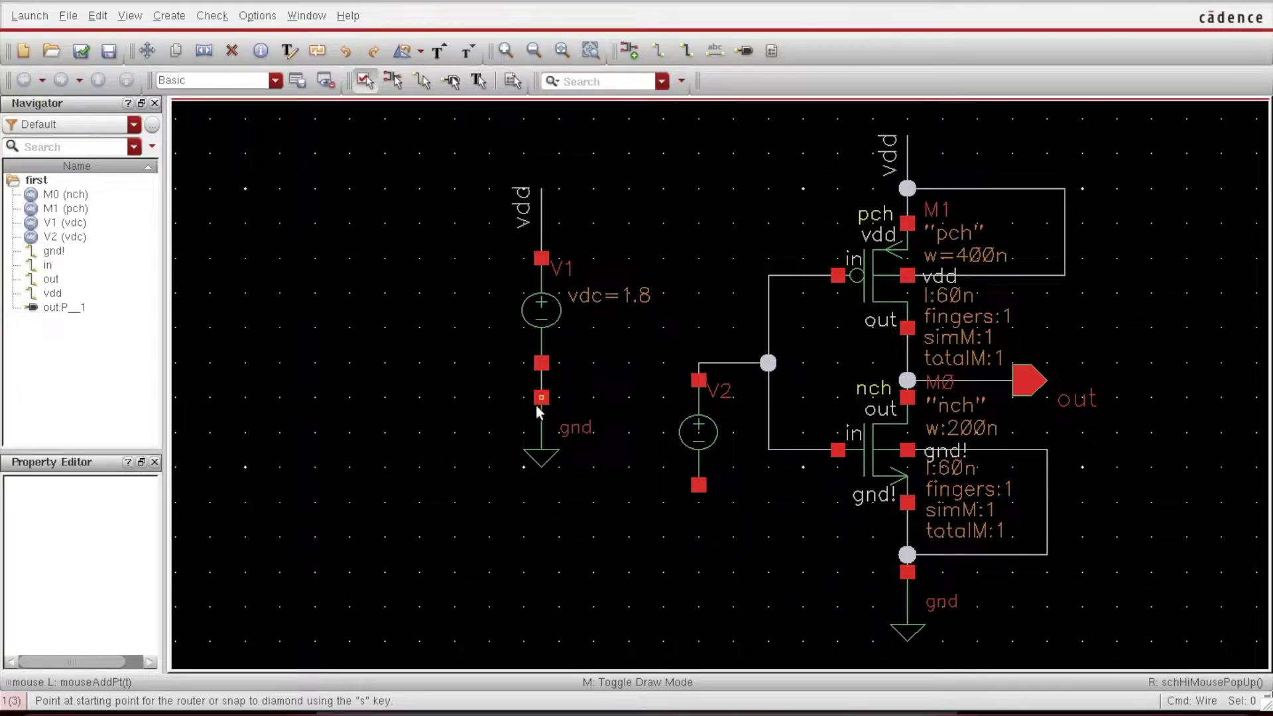
key(Escape)
Copy the gnd symbol from under source V1 and align the copy directly below source V2
click(542, 467)
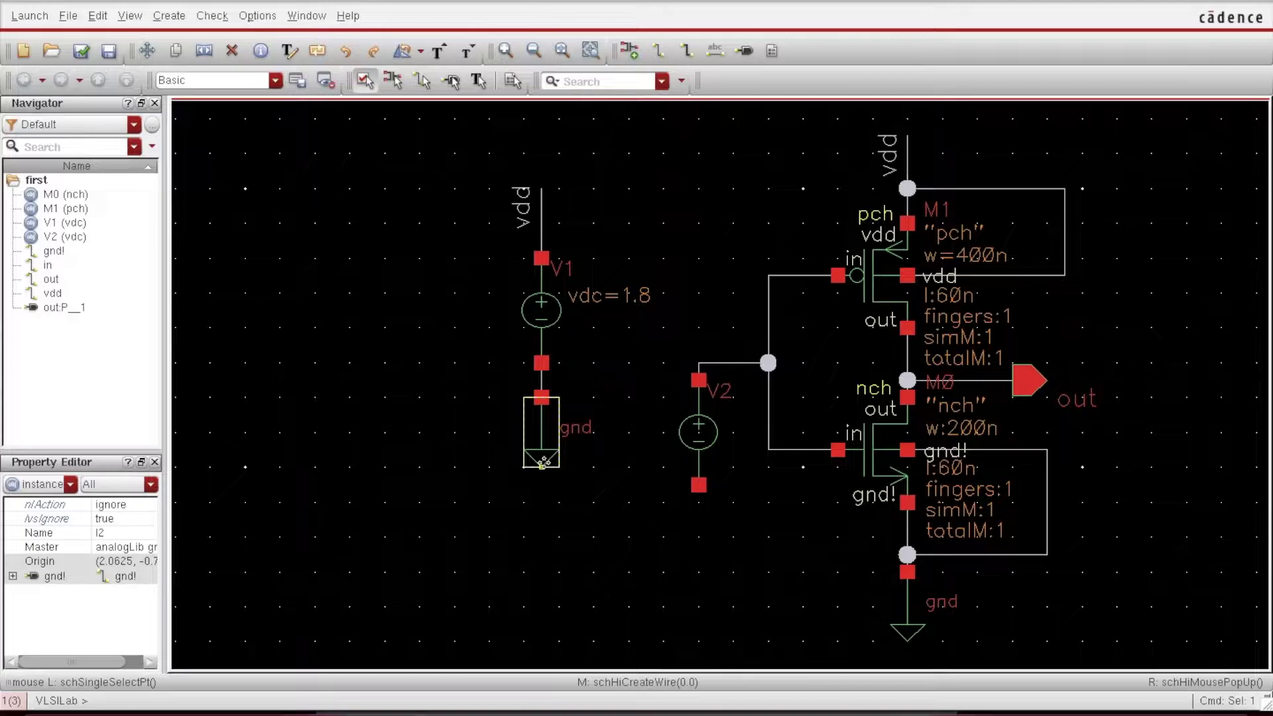
key(c)
click(544, 468)
click(716, 584)
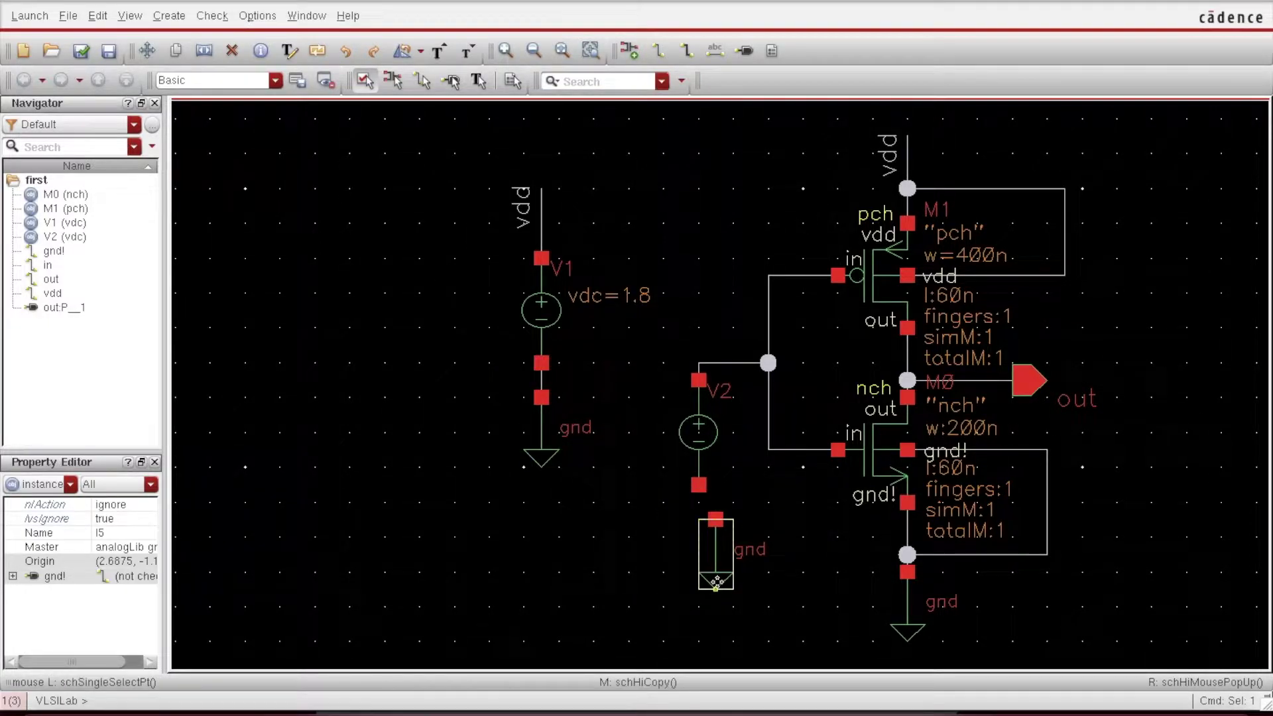
key(Escape)
key(m)
click(707, 554)
click(691, 555)
Wire the negative terminal of source V2 to the gnd symbol below it
key(w)
click(698, 485)
click(698, 519)
key(Escape)
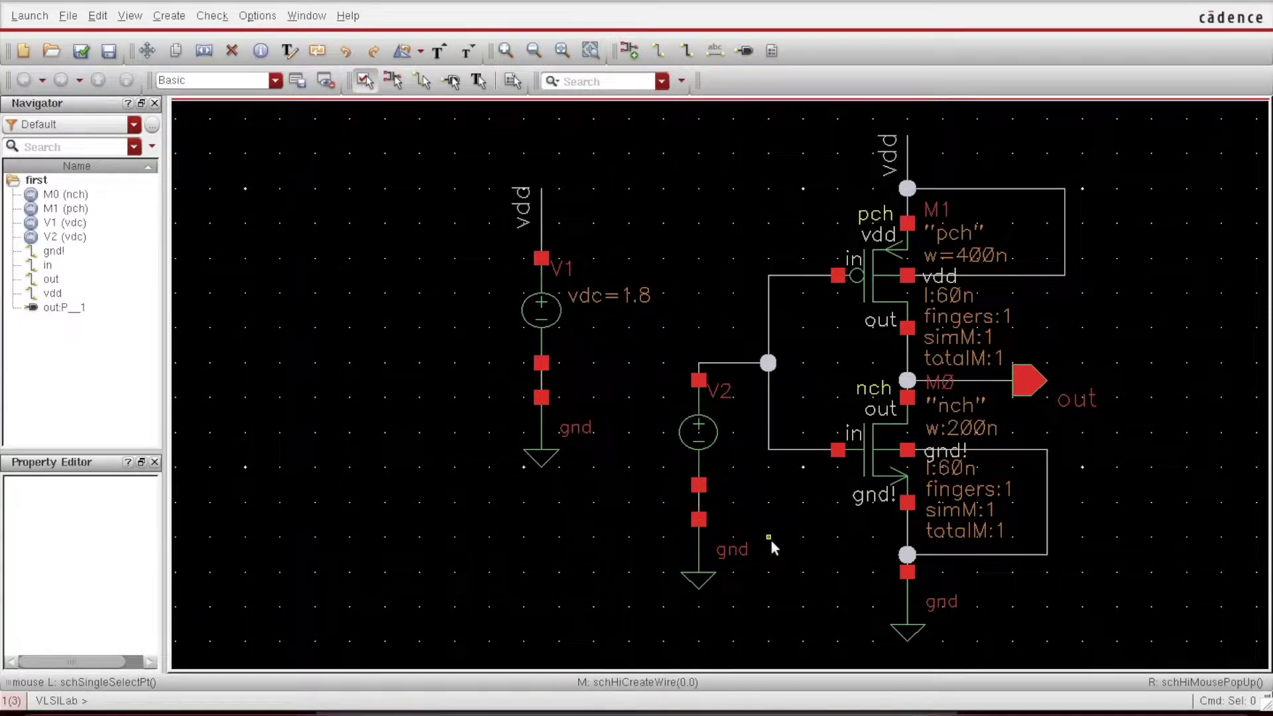
Set the DC voltage of source V2 to 0.9 V and check and save the schematic
click(701, 451)
key(q)
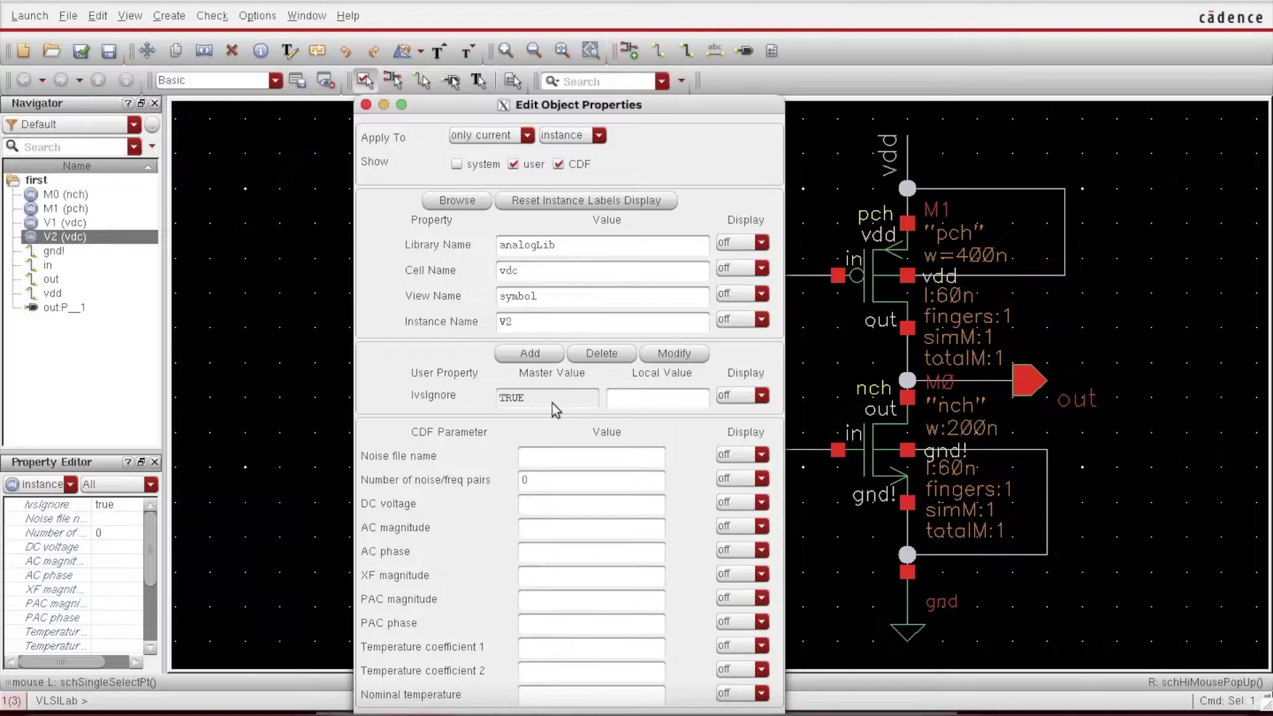
text(0)
text(.5)
drag(682, 111, 616, 2)
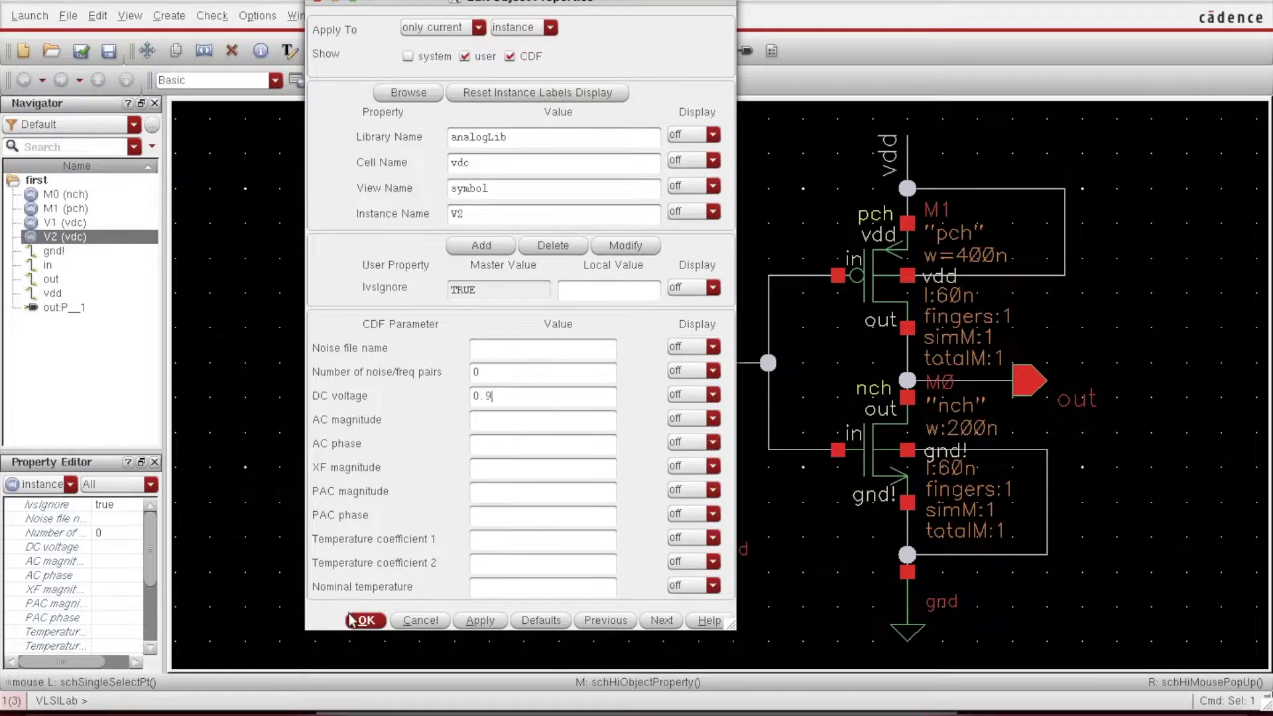
click(357, 618)
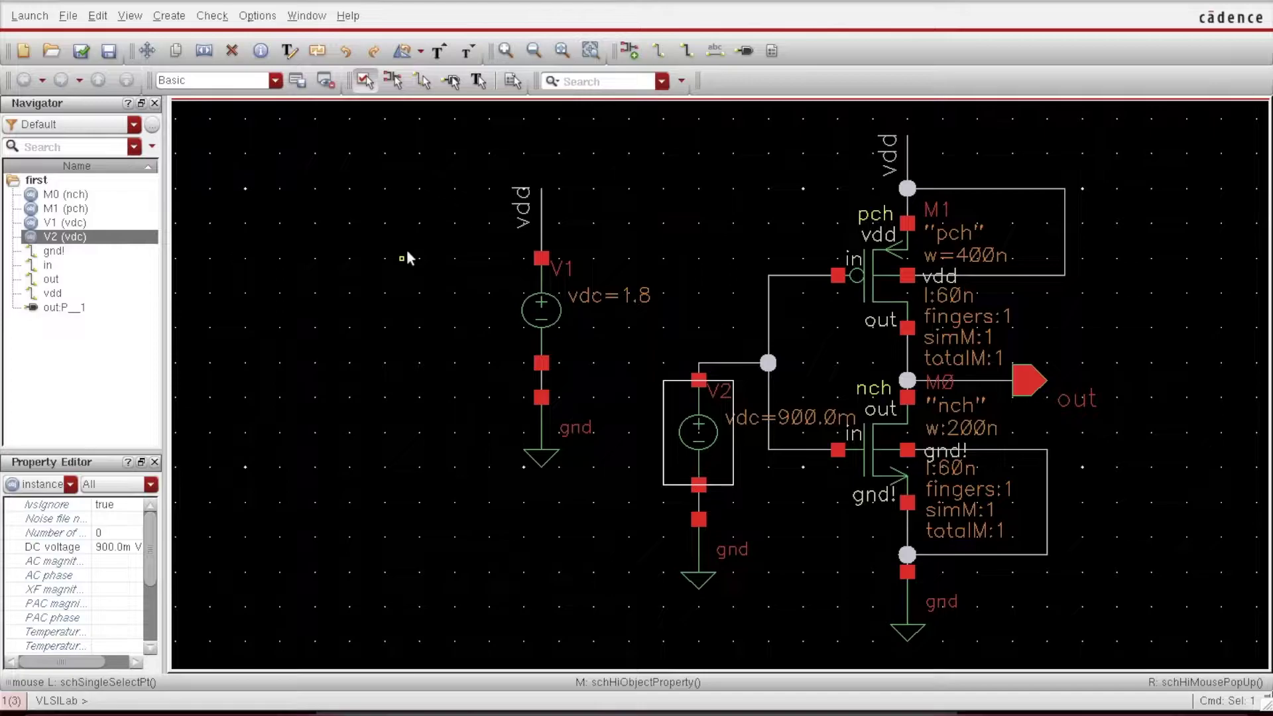
click(80, 51)
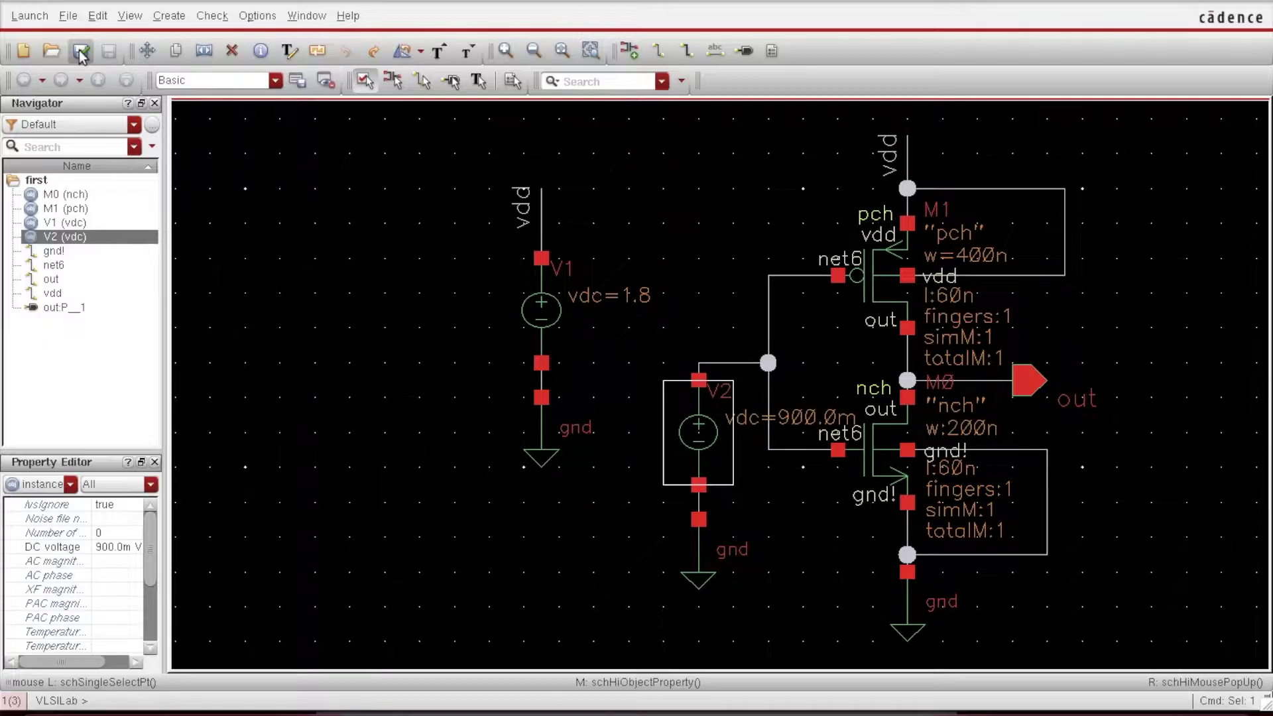
Launch ADE L for the schematic, accepting the alternative XL and GXL design environment licences
click(30, 16)
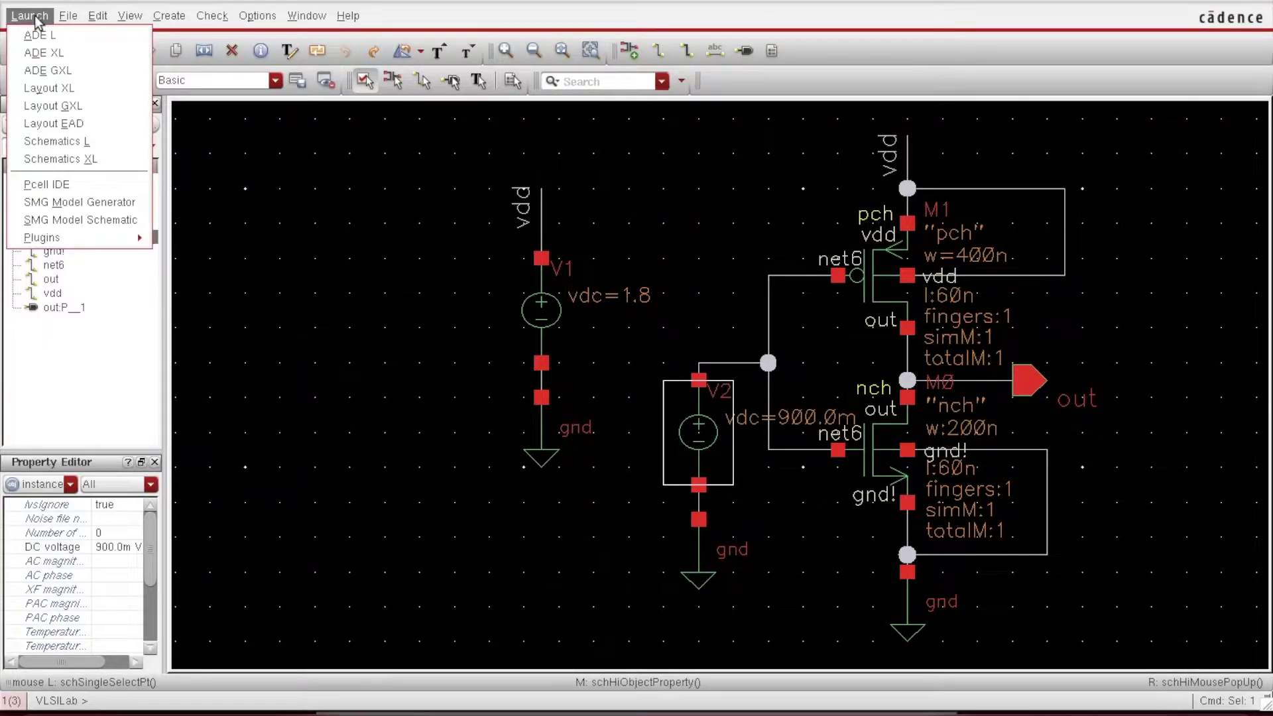
click(82, 37)
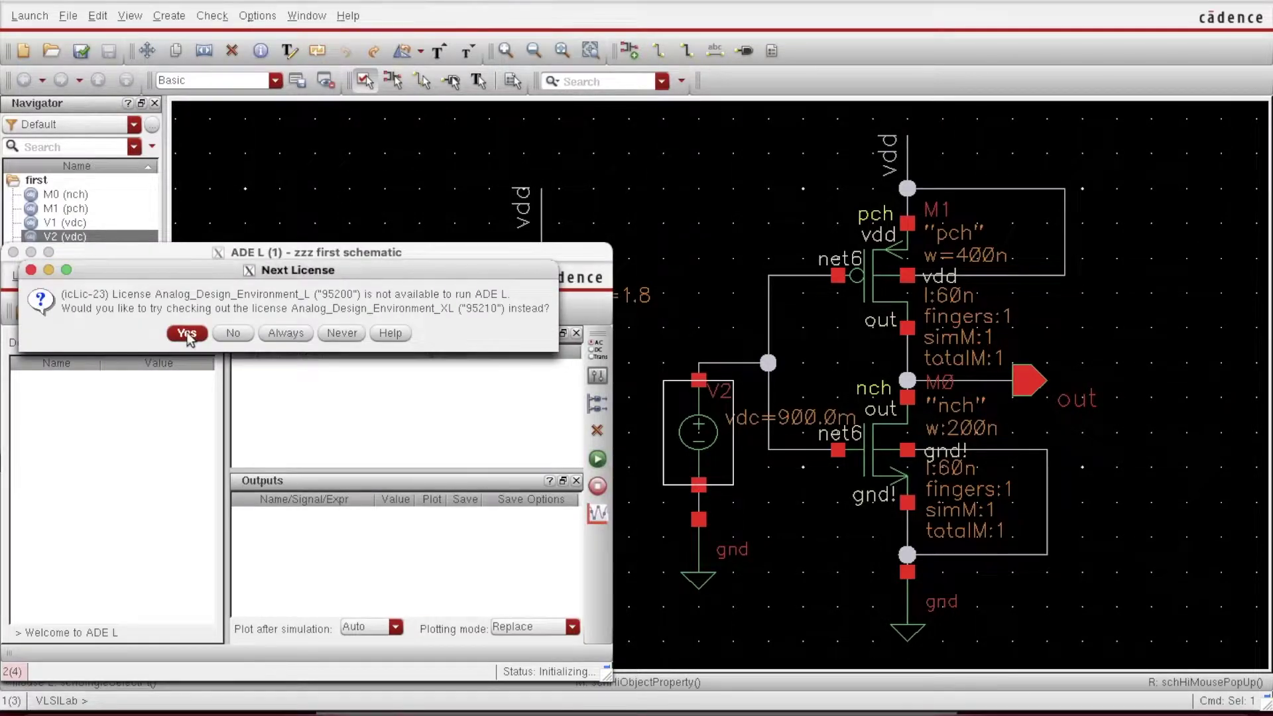
click(187, 332)
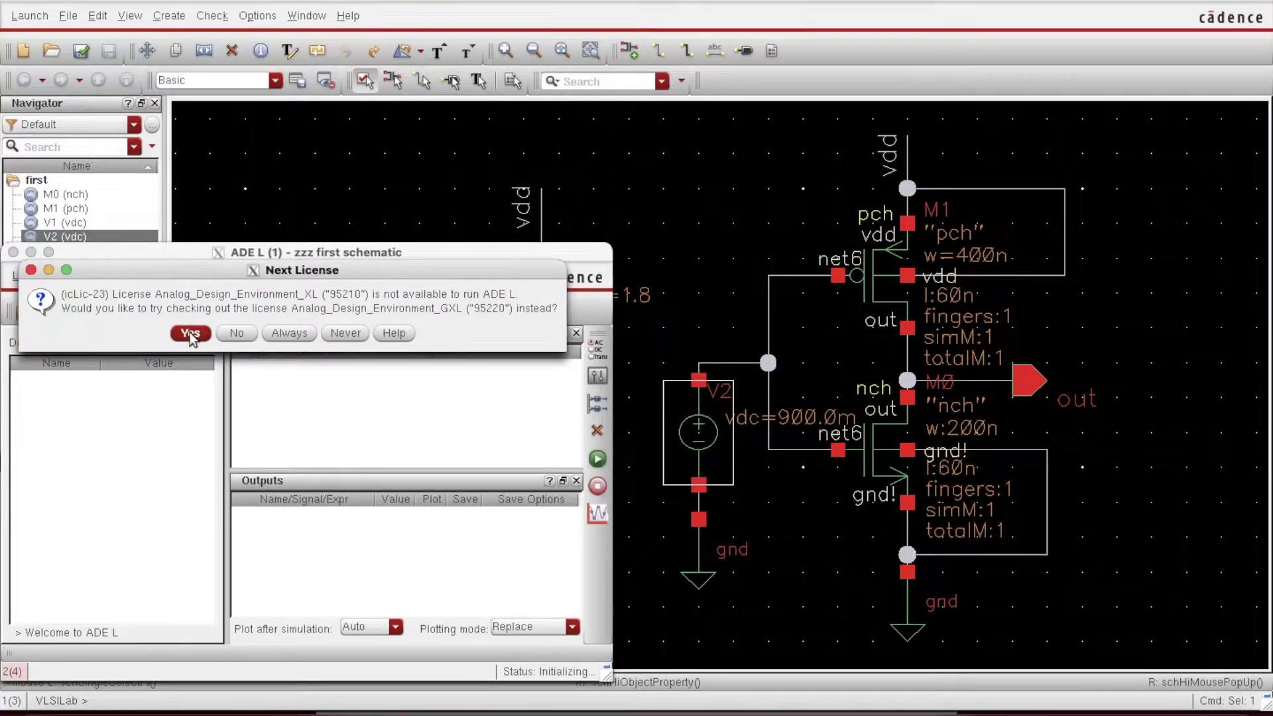
click(190, 333)
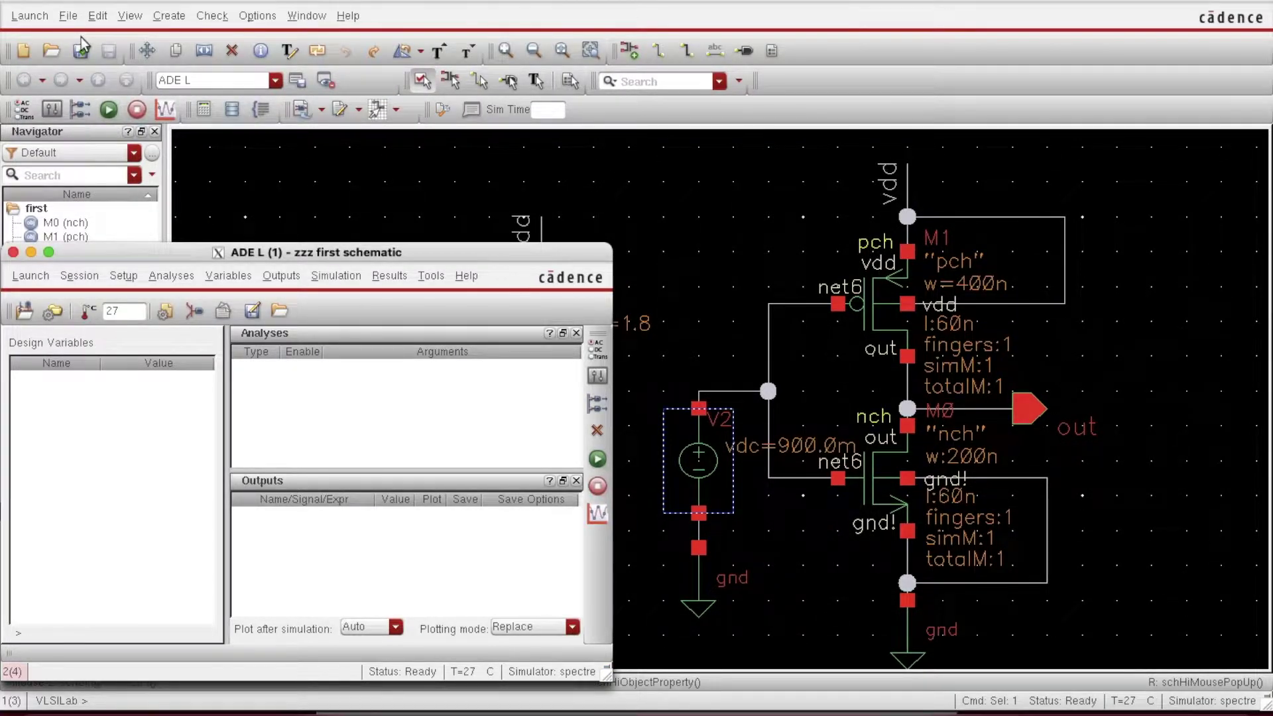
click(33, 26)
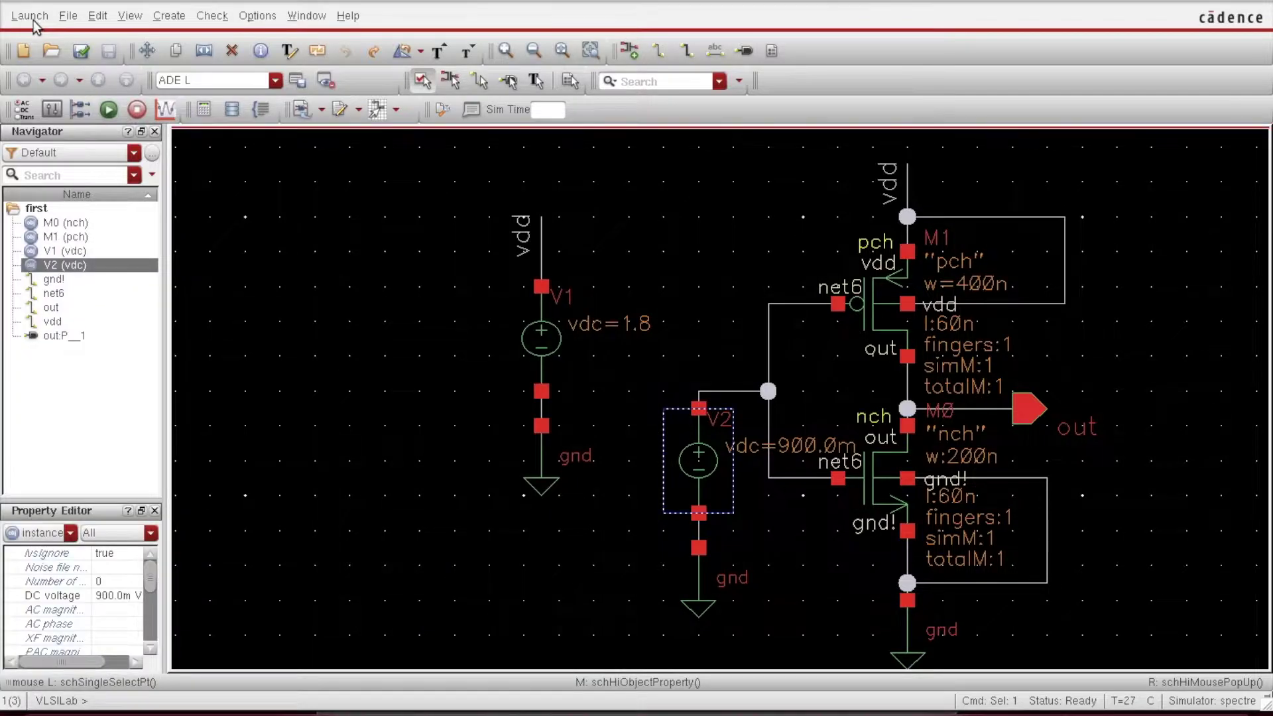
click(32, 20)
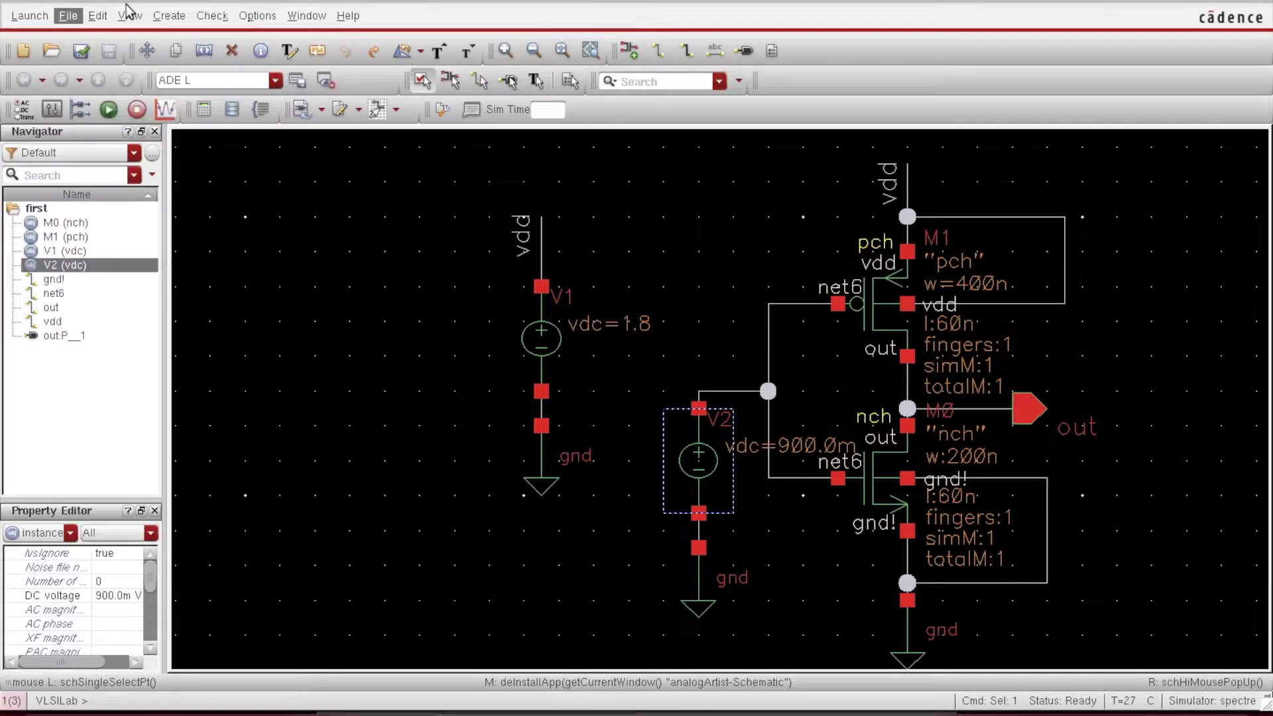
click(98, 15)
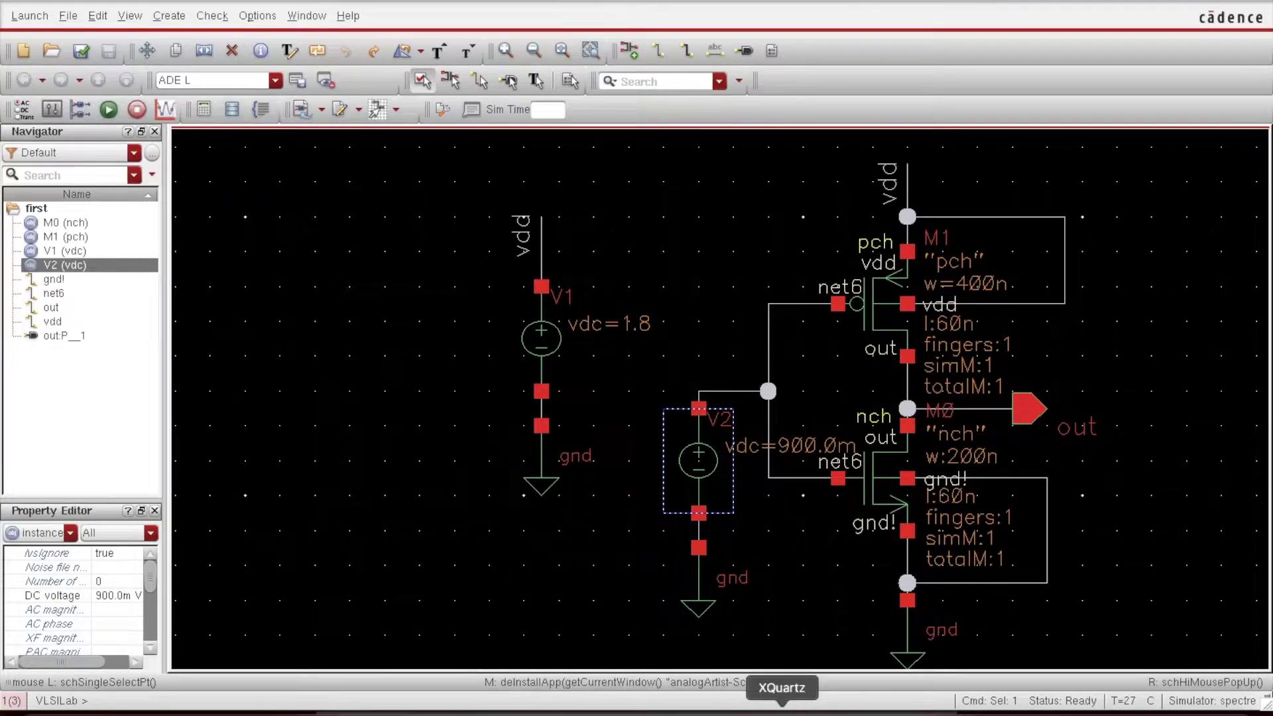
Bring the ADE L window of the zzz first schematic back to the front and move it away from the inverter
right_click(783, 706)
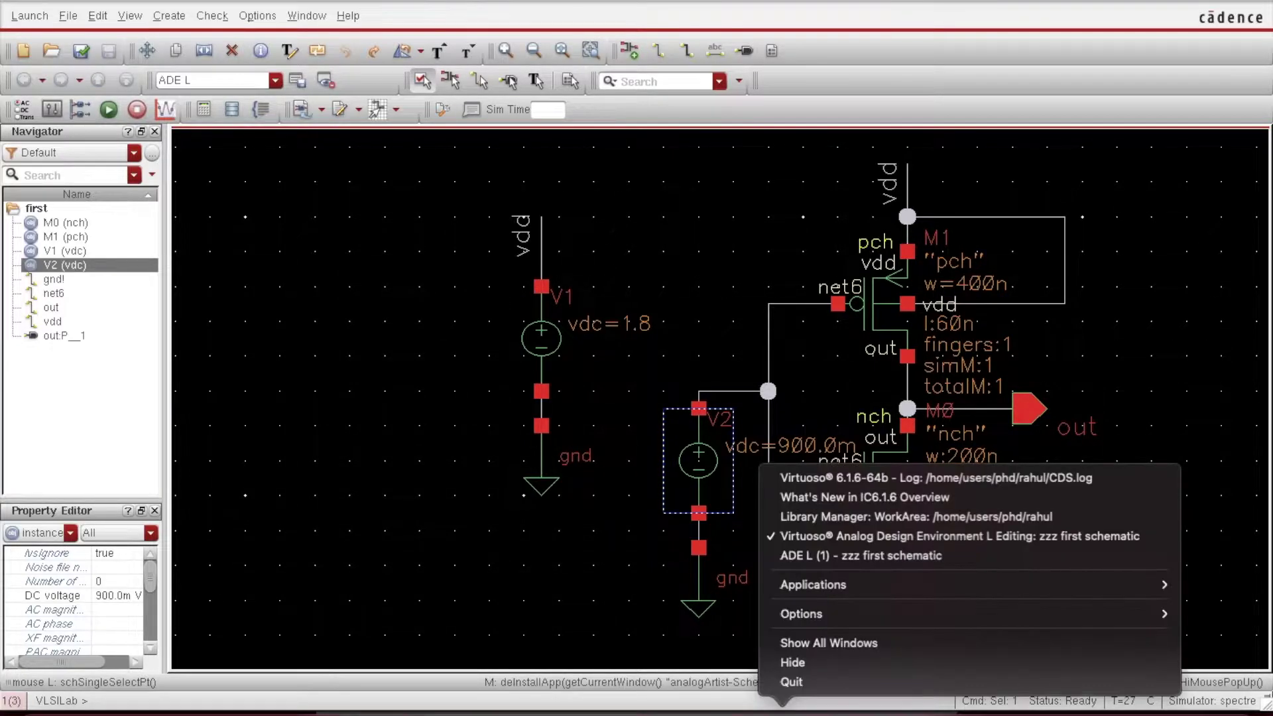
click(806, 555)
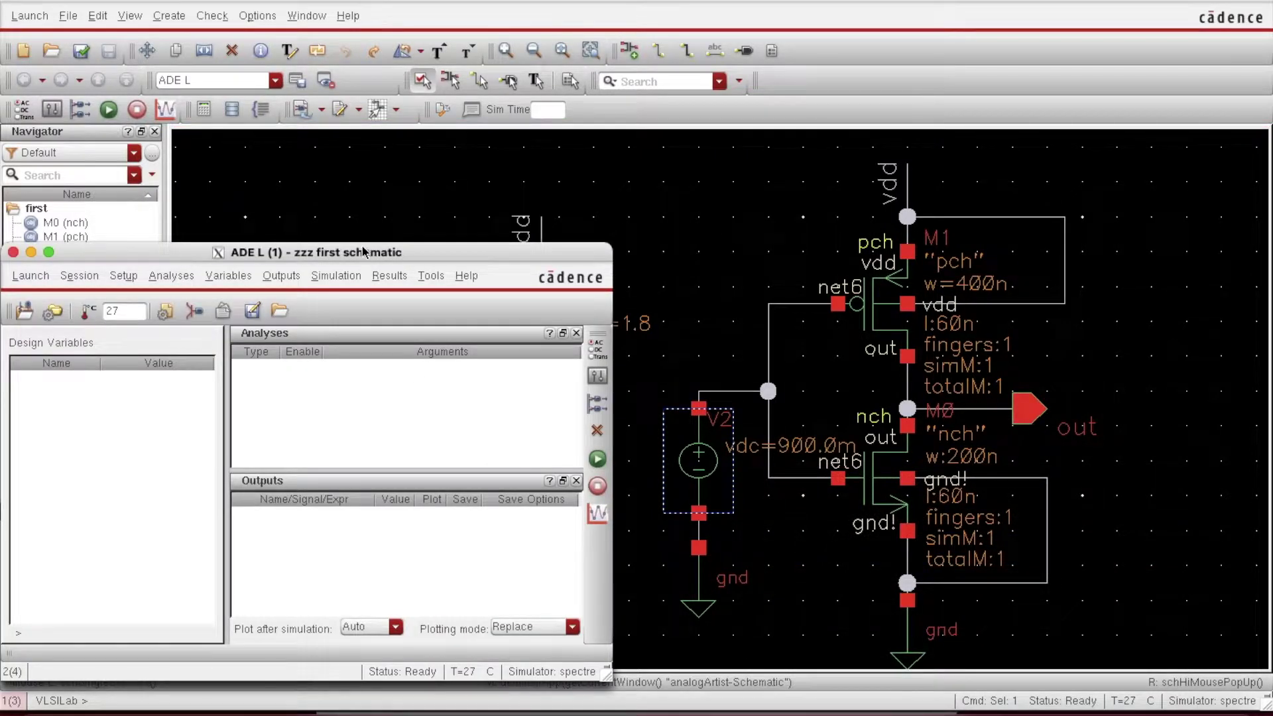
drag(363, 252, 456, 99)
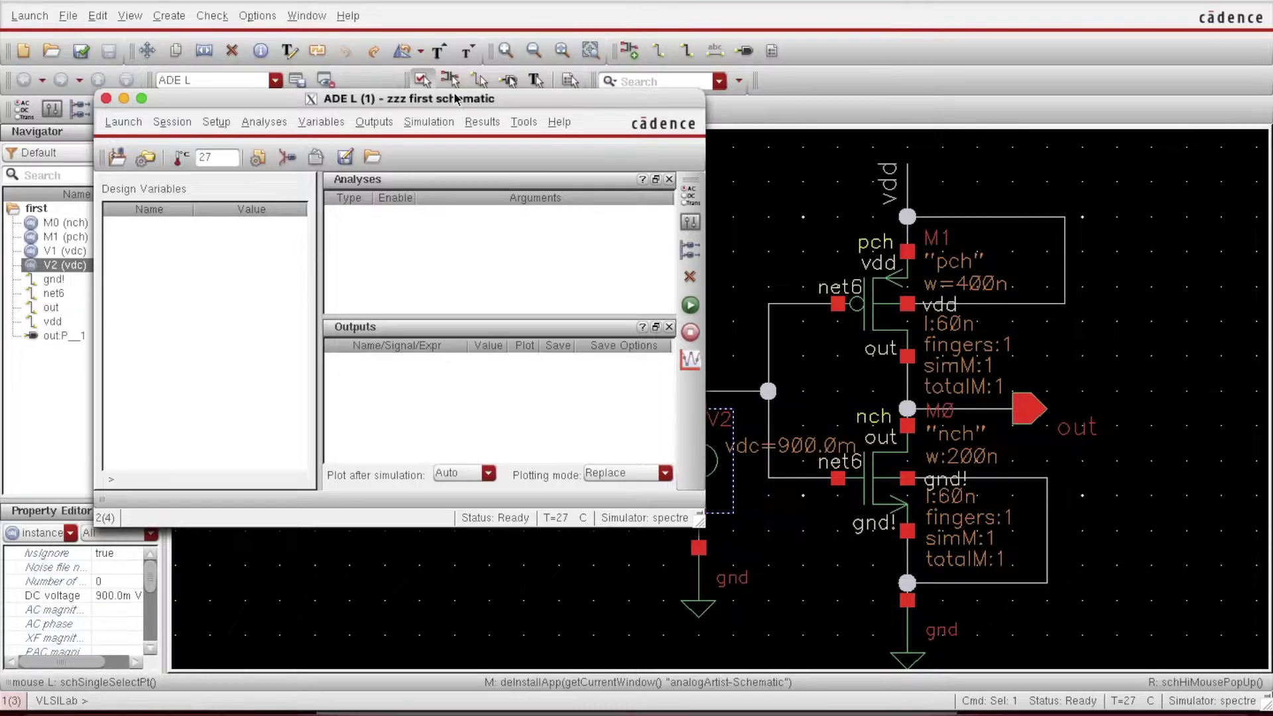
drag(456, 98, 435, 90)
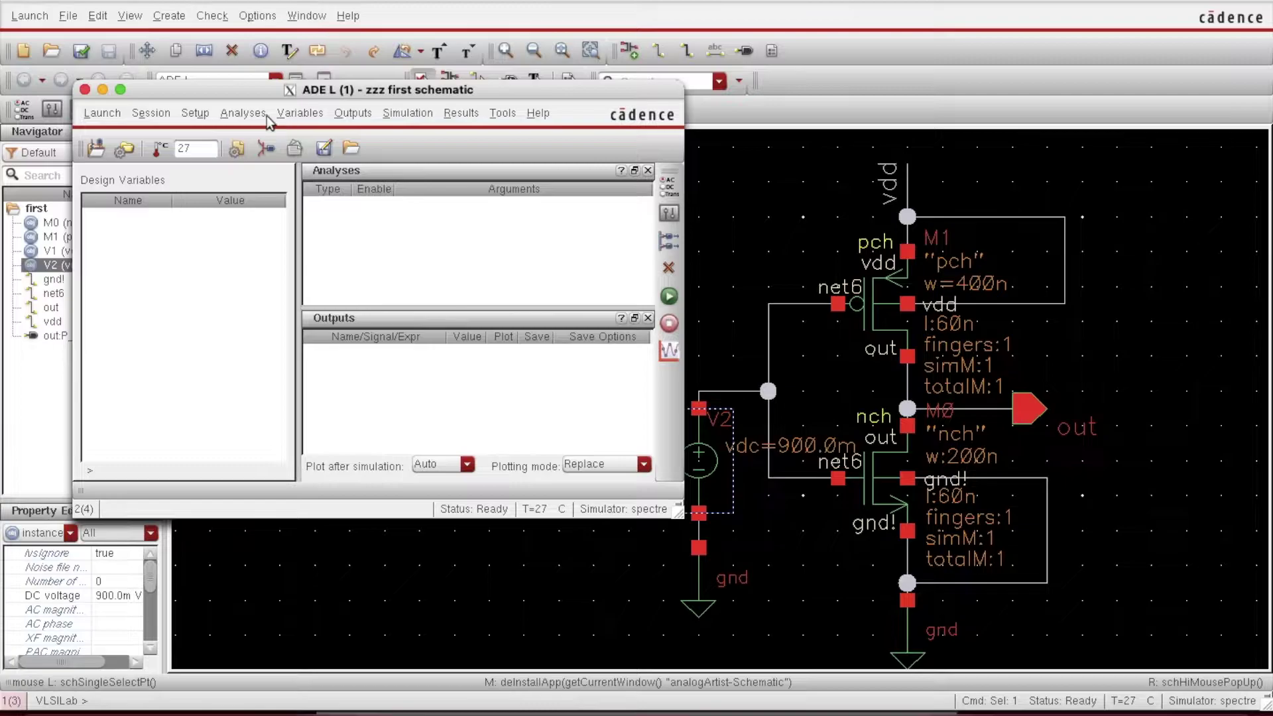
Add an enabled dc analysis that saves the DC operating point
click(243, 114)
click(253, 142)
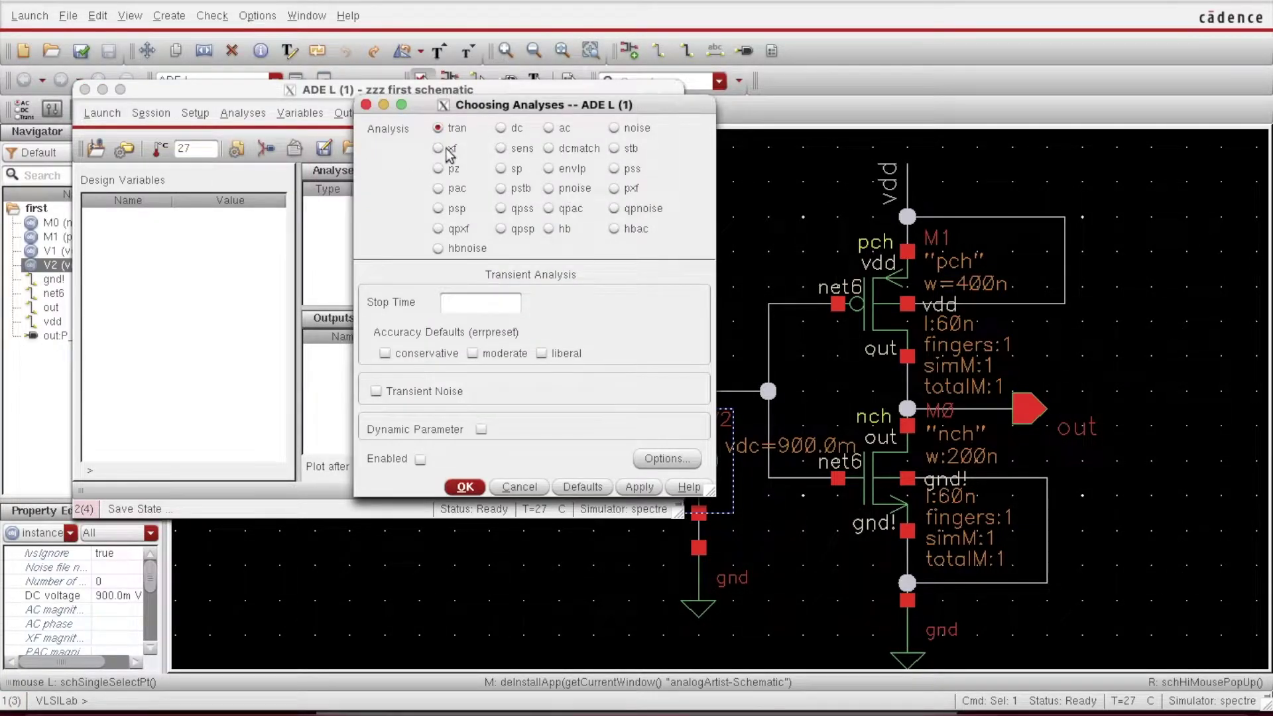
click(502, 129)
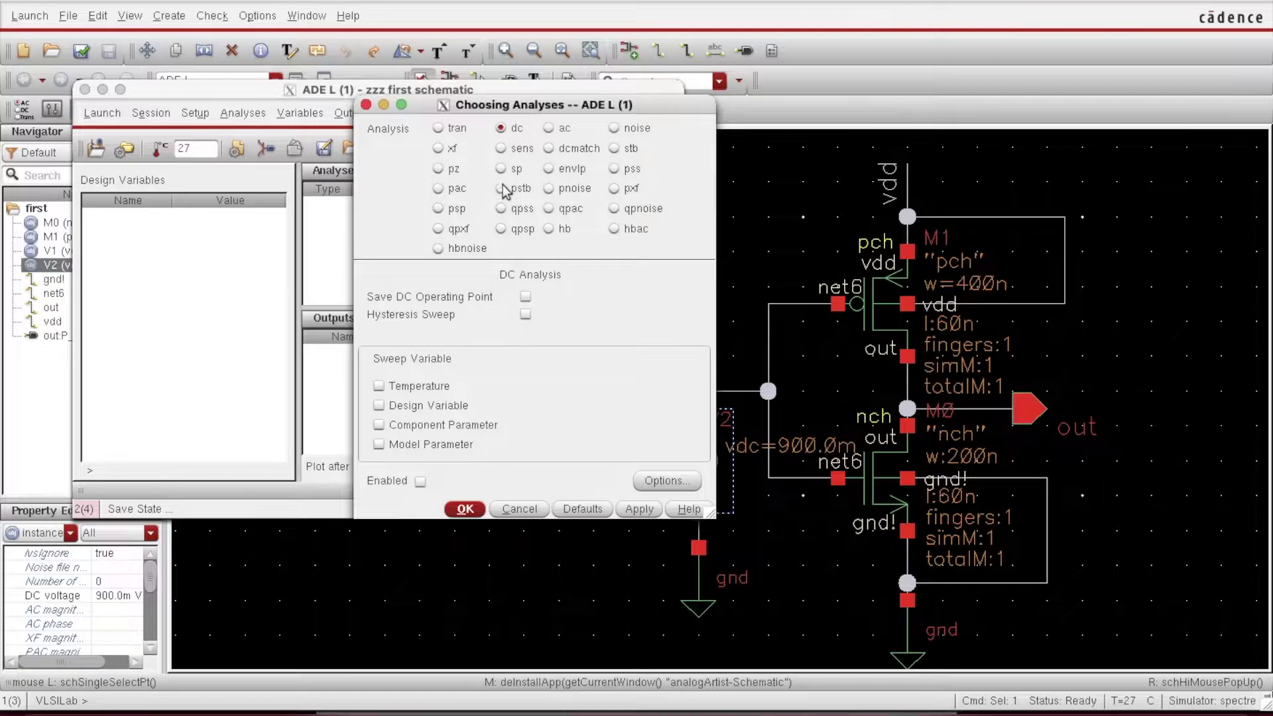
click(524, 298)
click(467, 508)
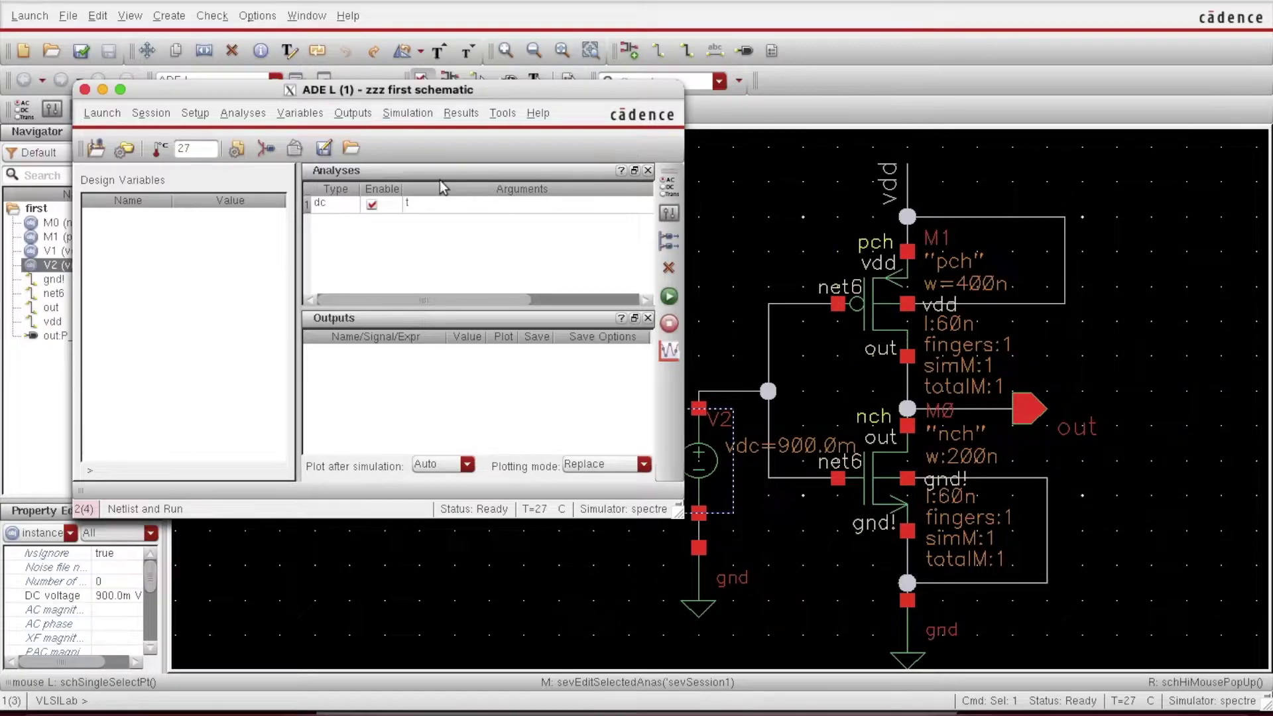
Netlist and run the DC simulation, and look through the DC analysis section of the spectre output log
click(669, 296)
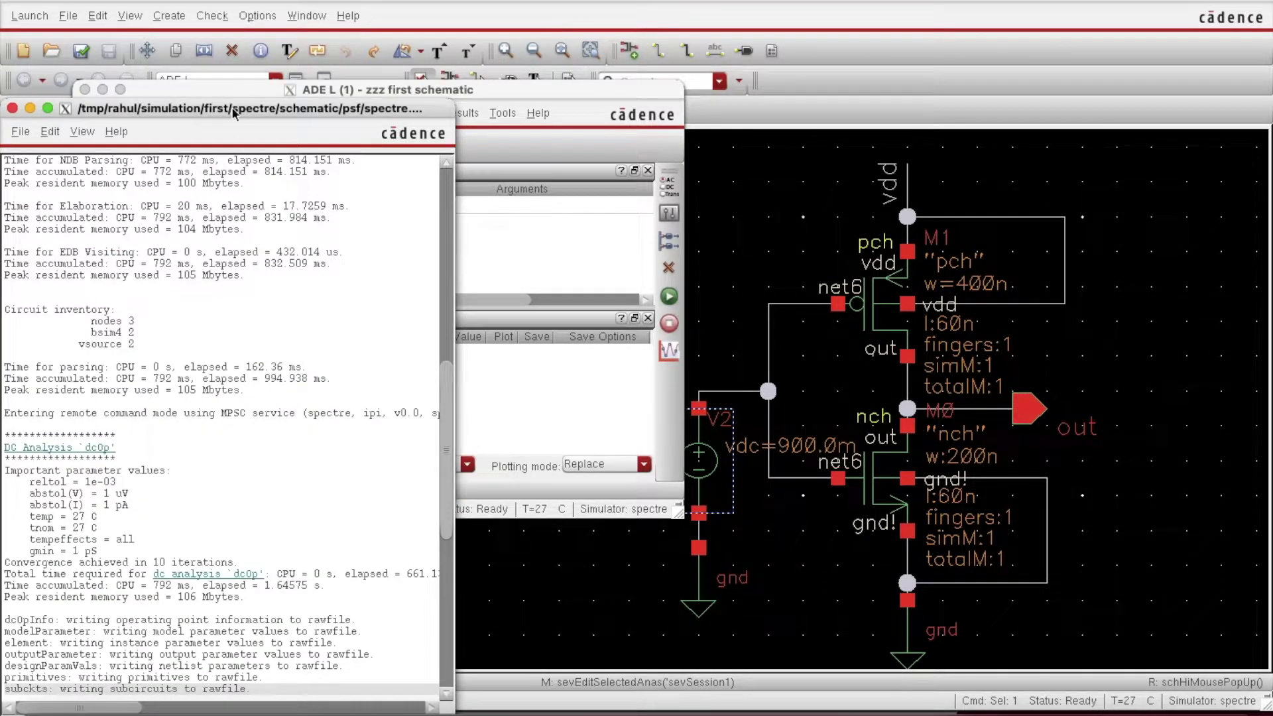
drag(233, 113, 267, 0)
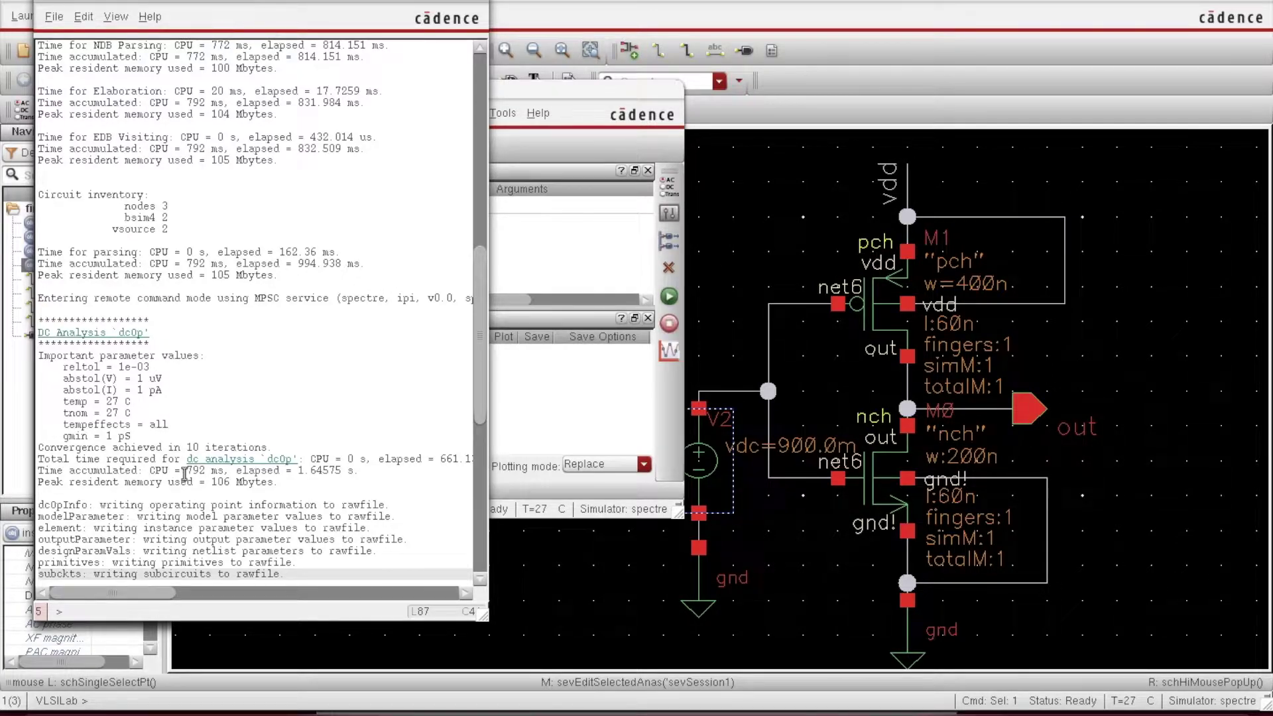
scroll(190, 496, up, 7)
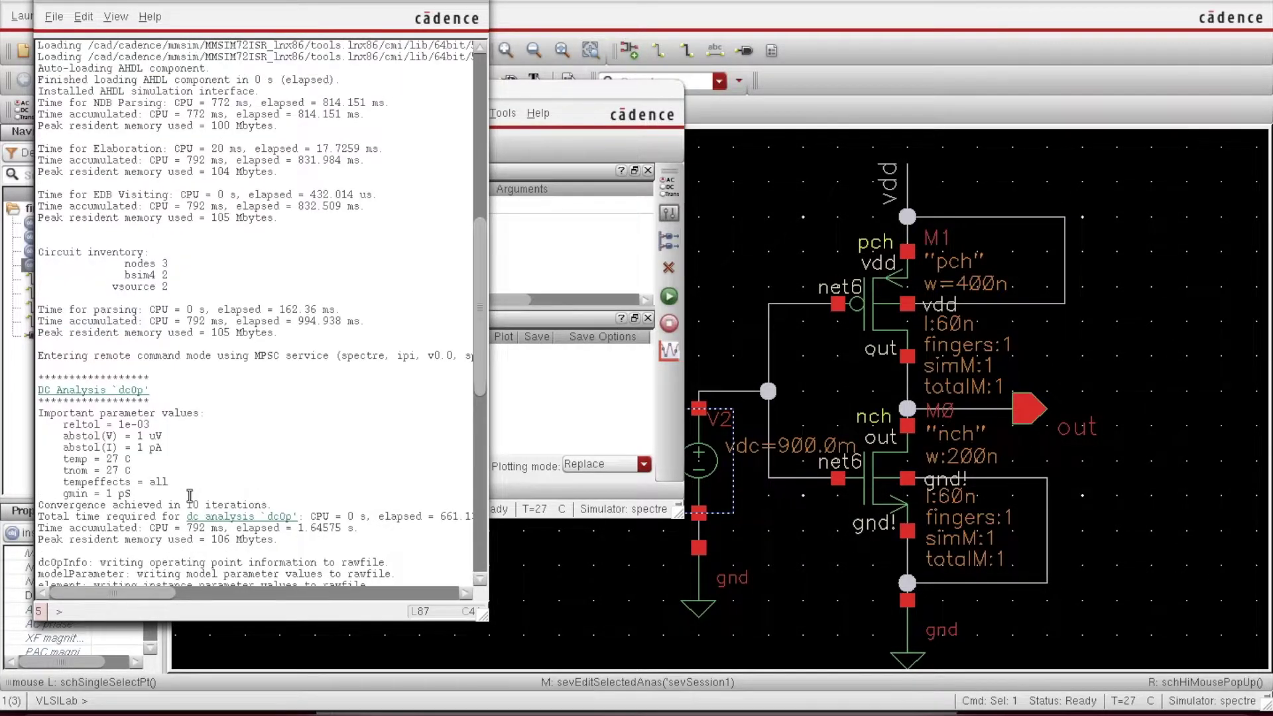
Annotate the DC operating points on the inverter schematic from the ADE L results
click(583, 102)
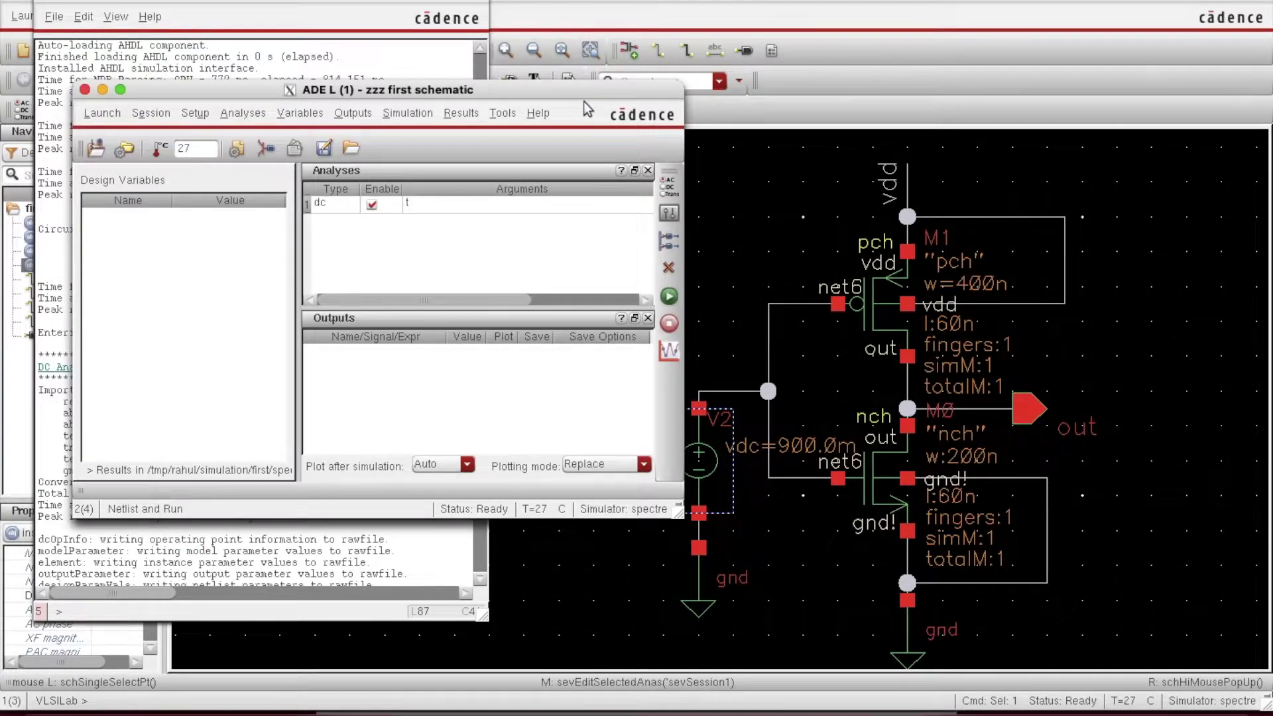
drag(584, 102, 524, 57)
click(402, 69)
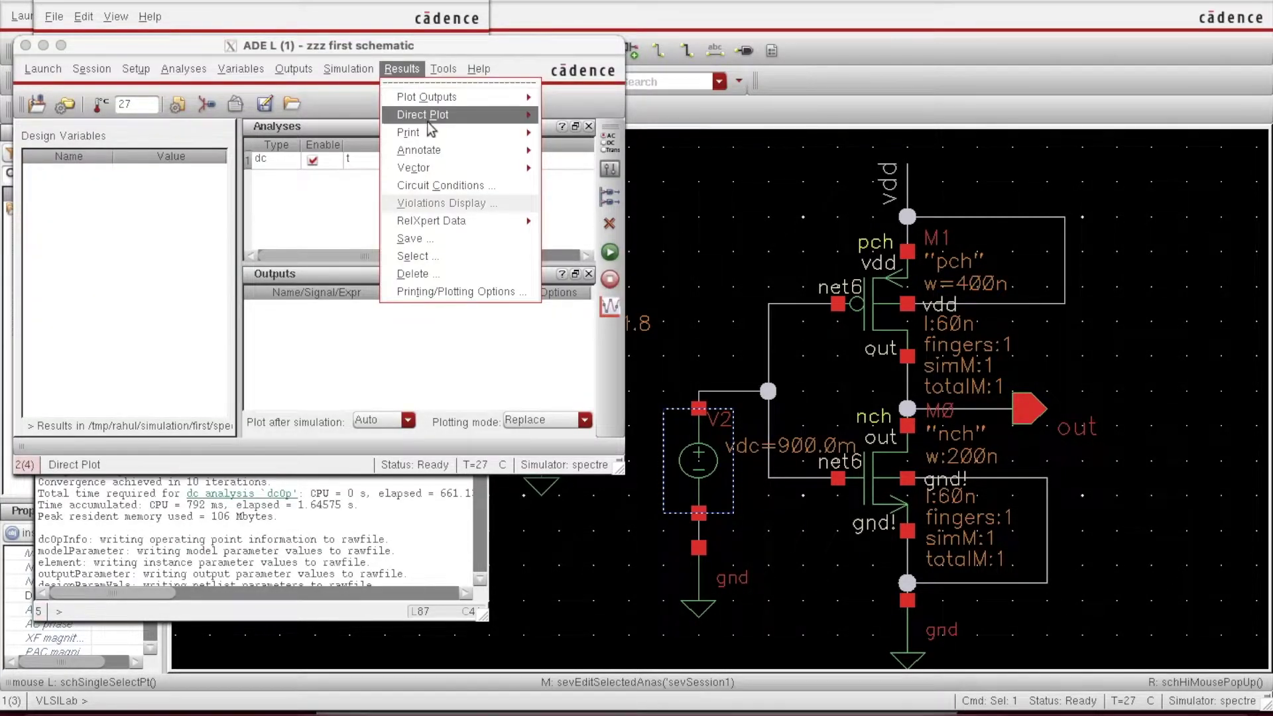
mouse_move(429, 157)
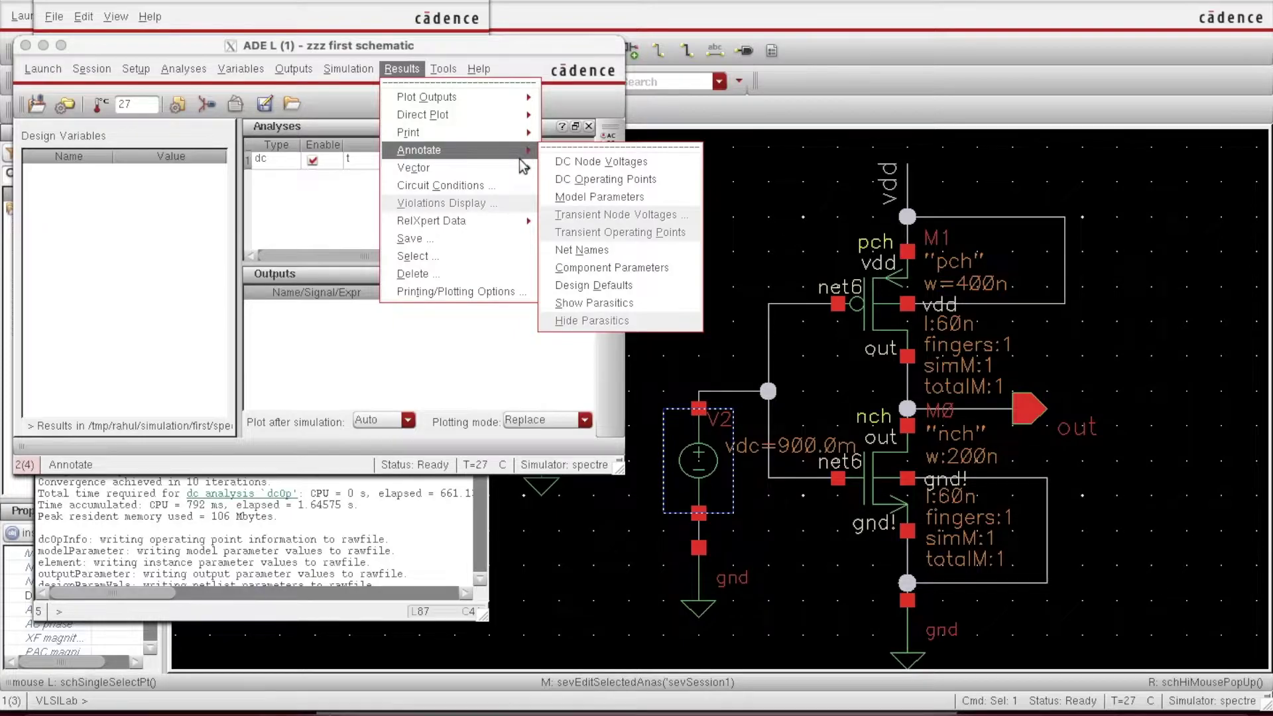
click(611, 186)
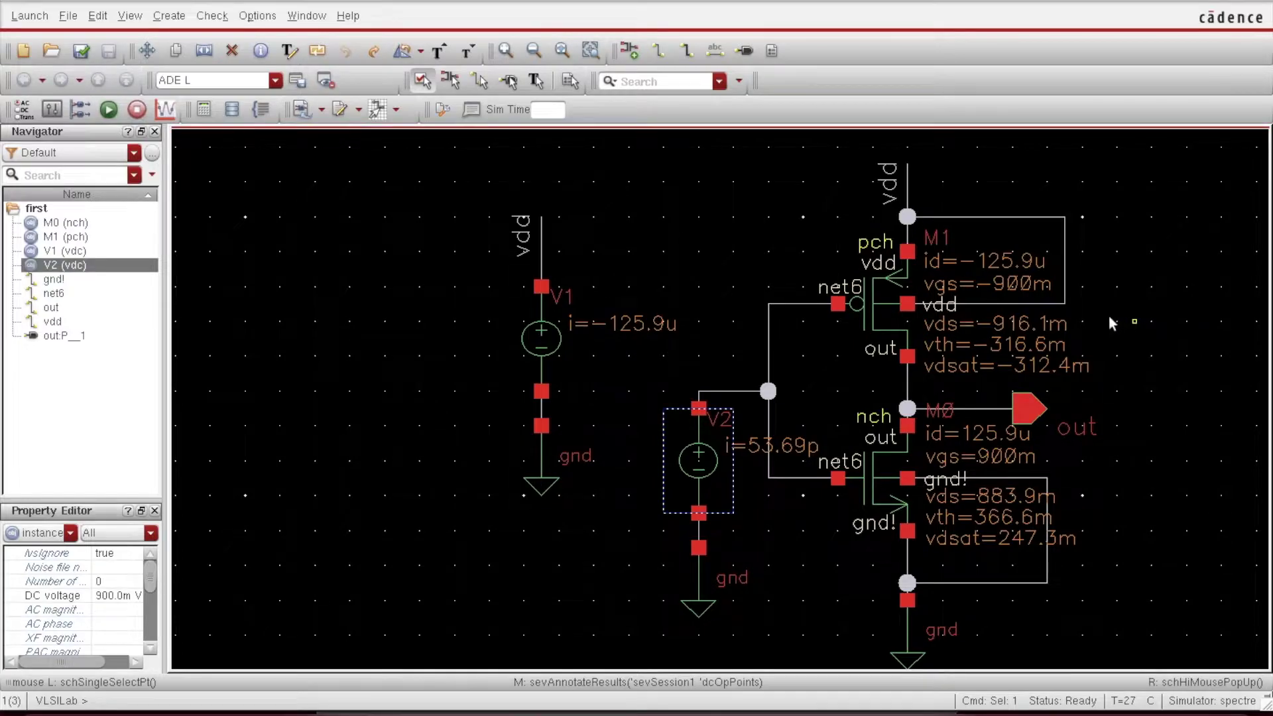
drag(1102, 290, 857, 282)
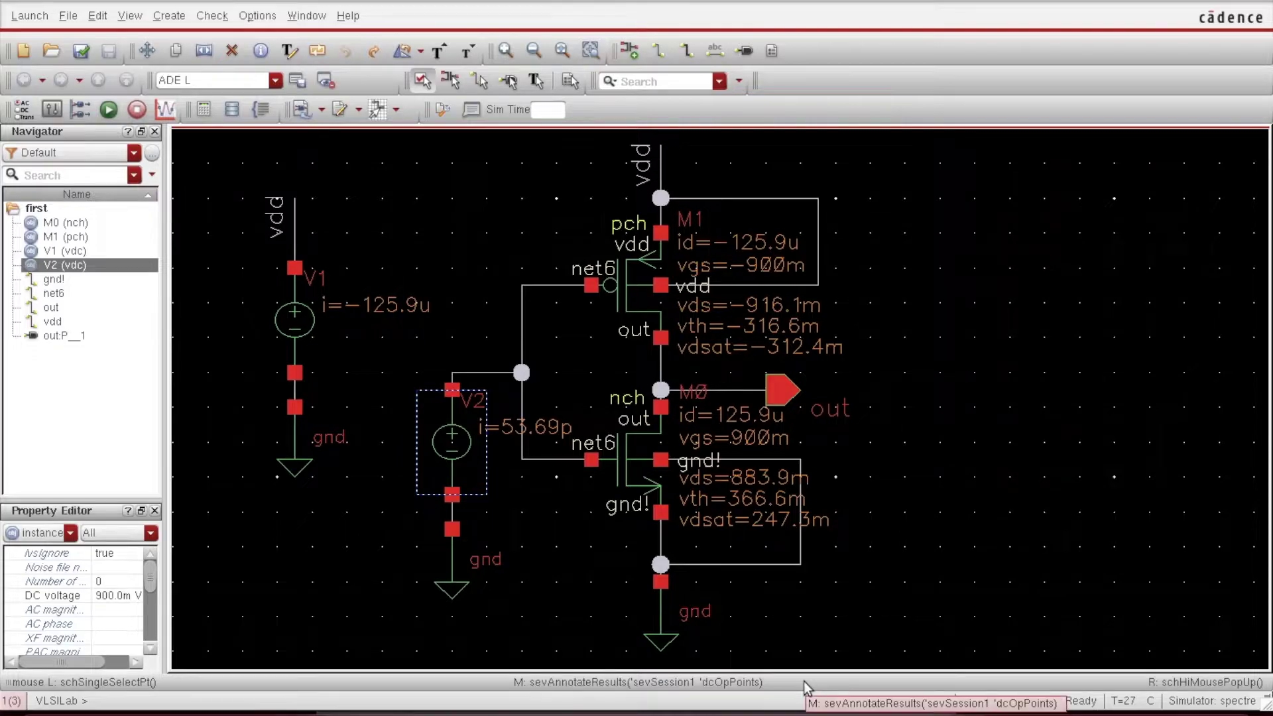
Print the DC operating points of the nch transistor M0 and move the results window fully into view
click(493, 44)
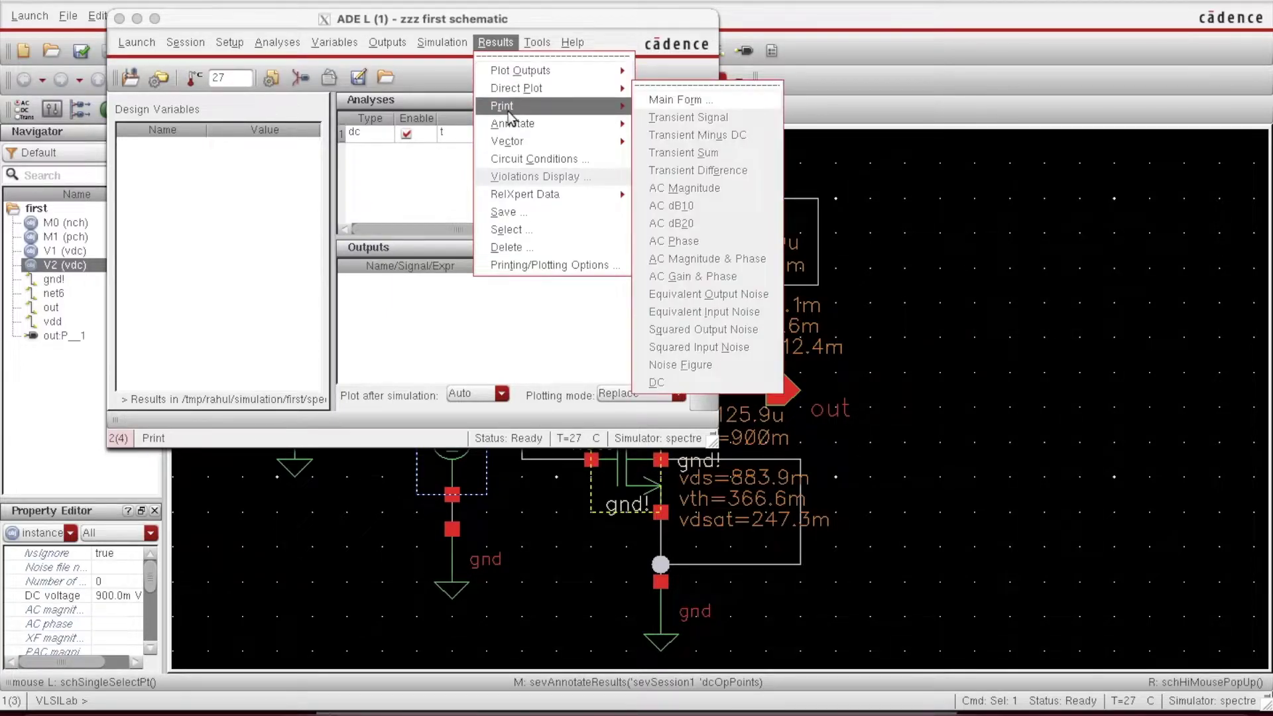
mouse_move(509, 110)
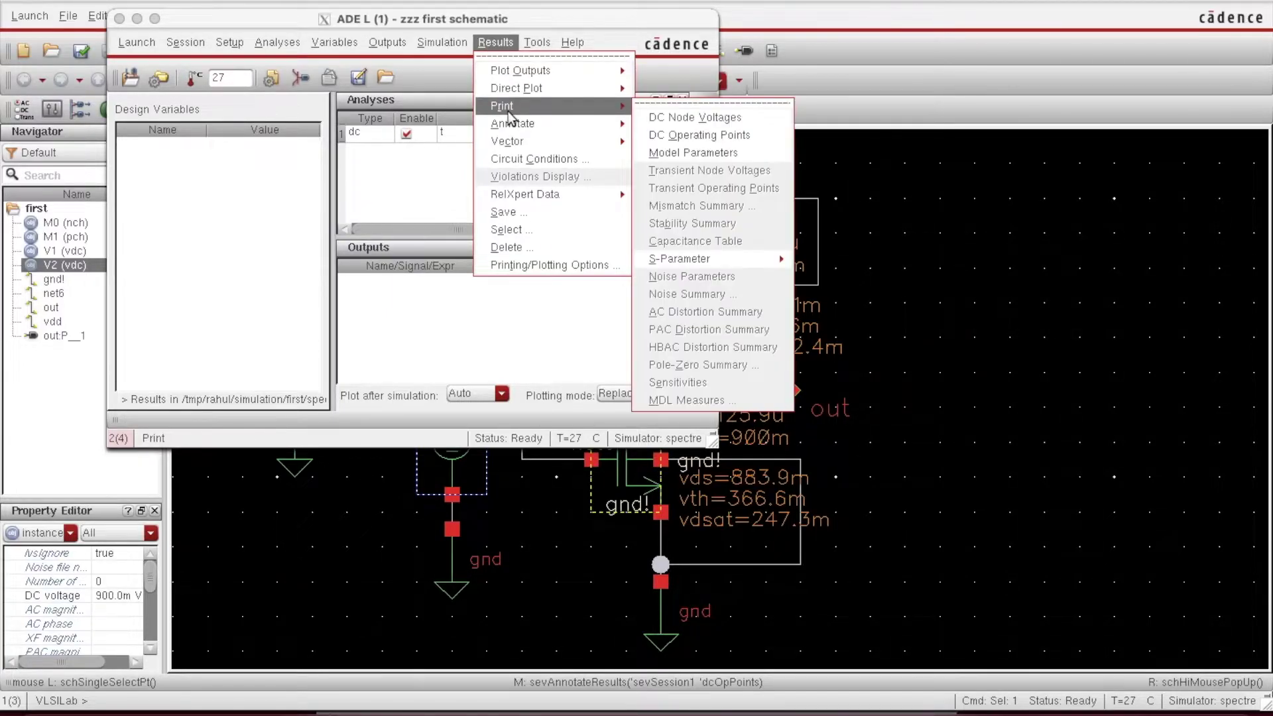
click(684, 139)
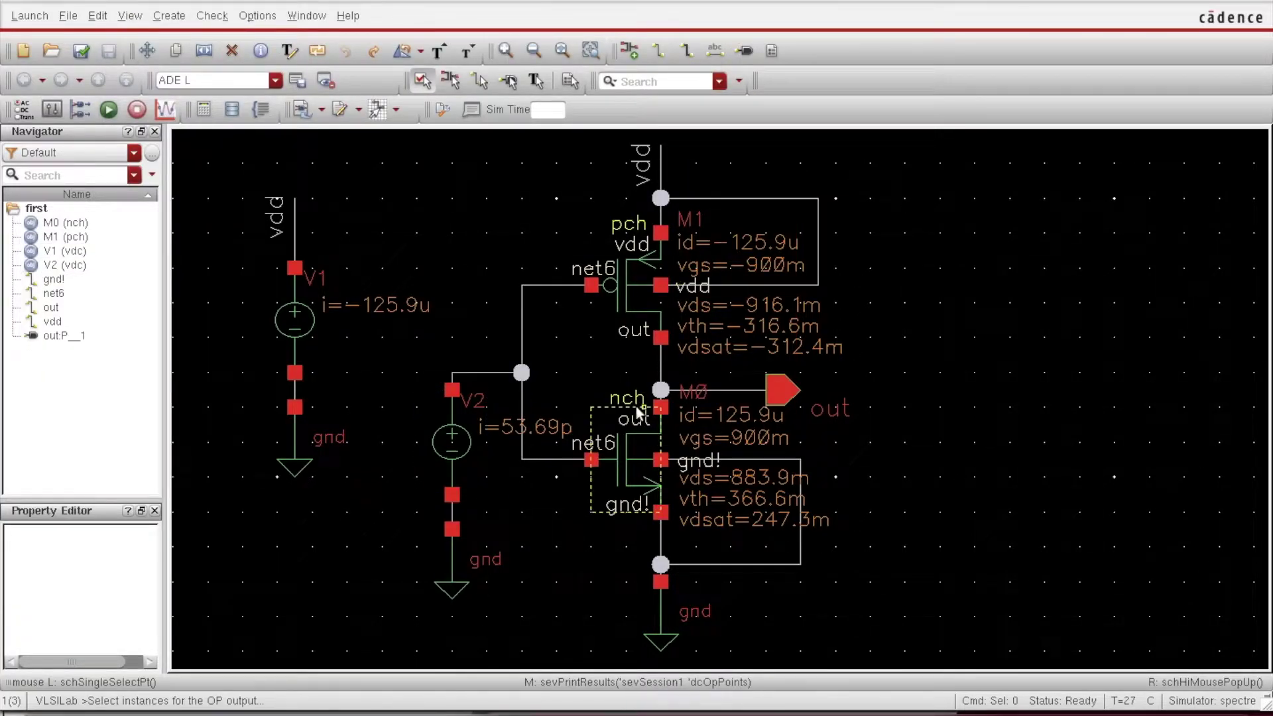
click(624, 455)
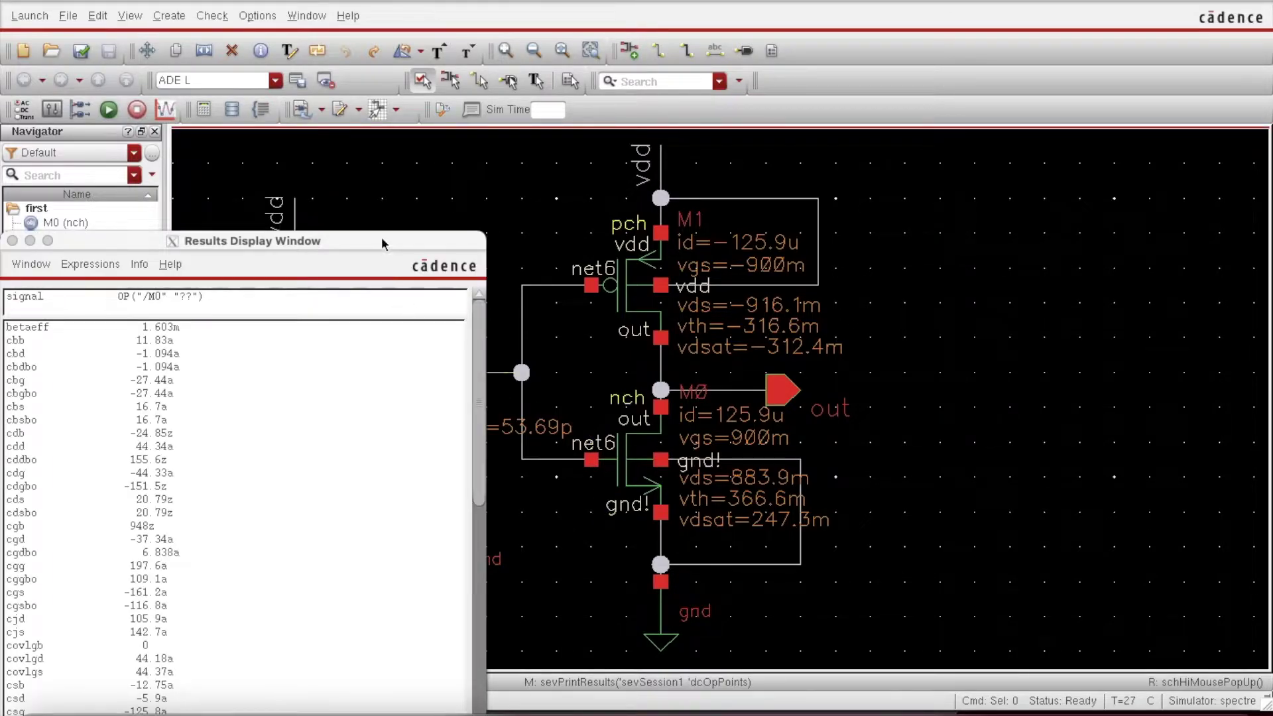
drag(381, 243, 504, 71)
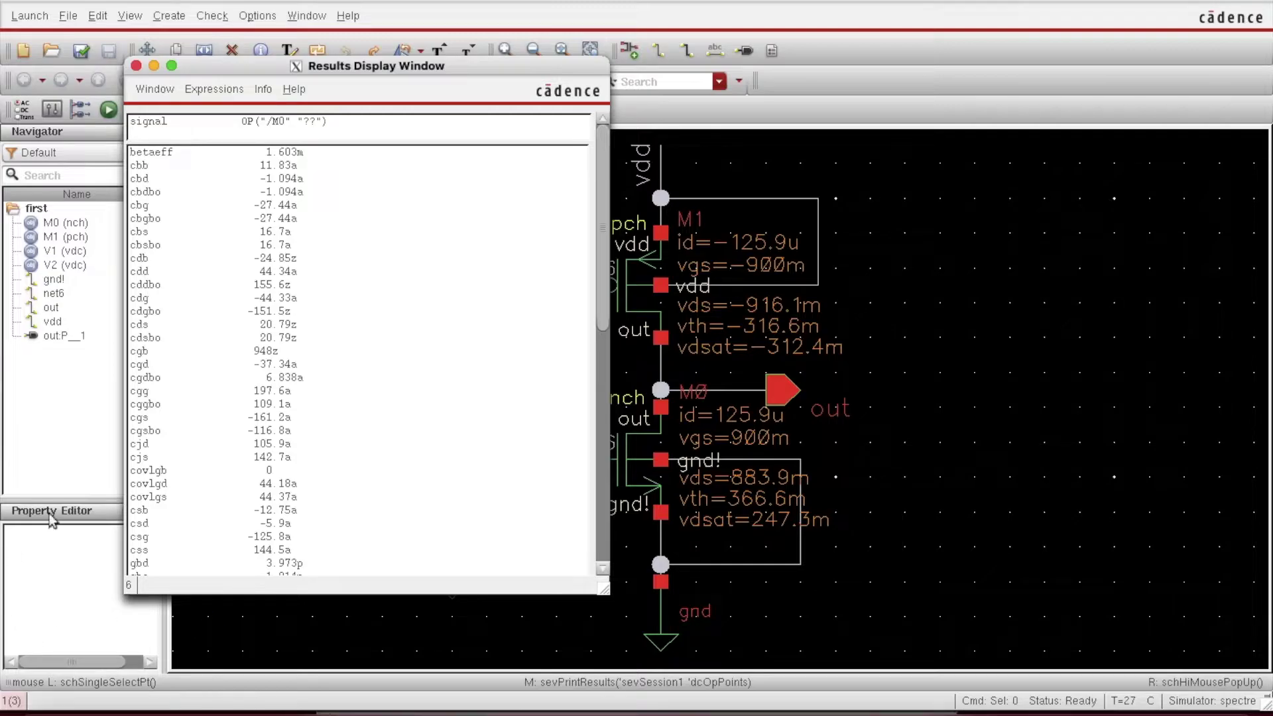
Examine M0's operating point list, highlighting the cgs, vds, vdsat, vgs and vth entries
scroll(229, 252, down, 2)
scroll(224, 229, down, 5)
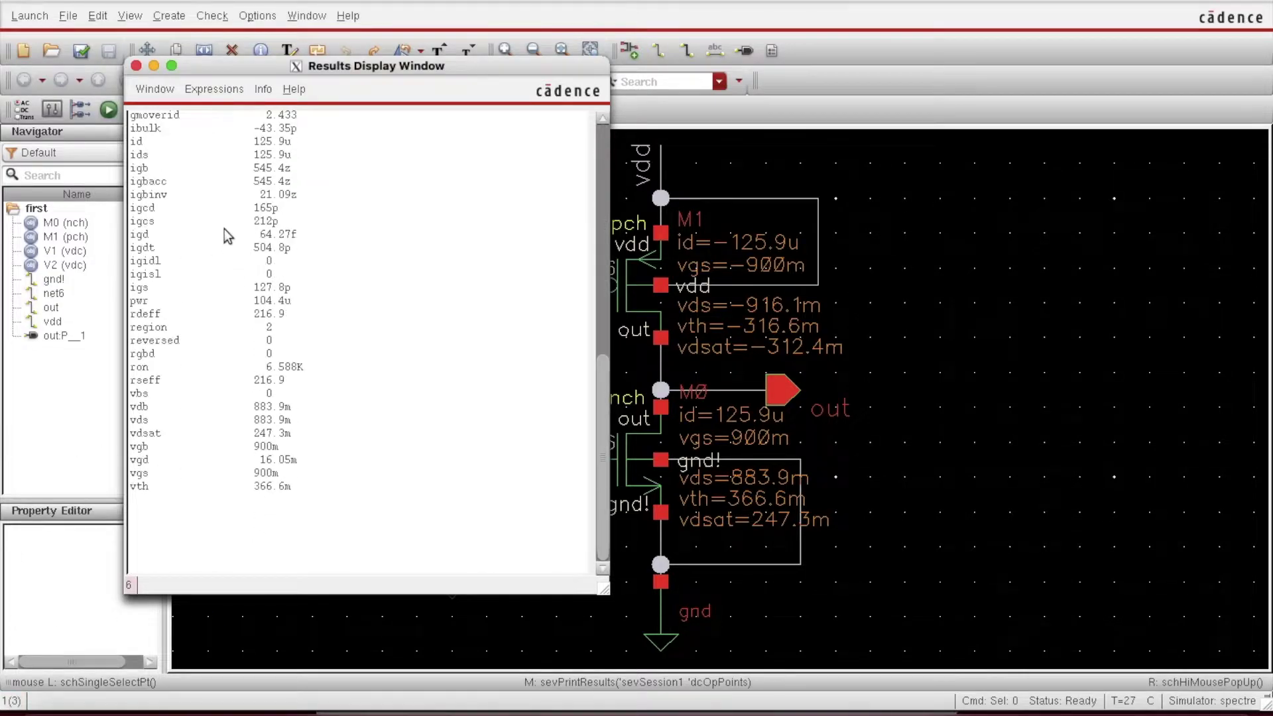
scroll(224, 230, up, 8)
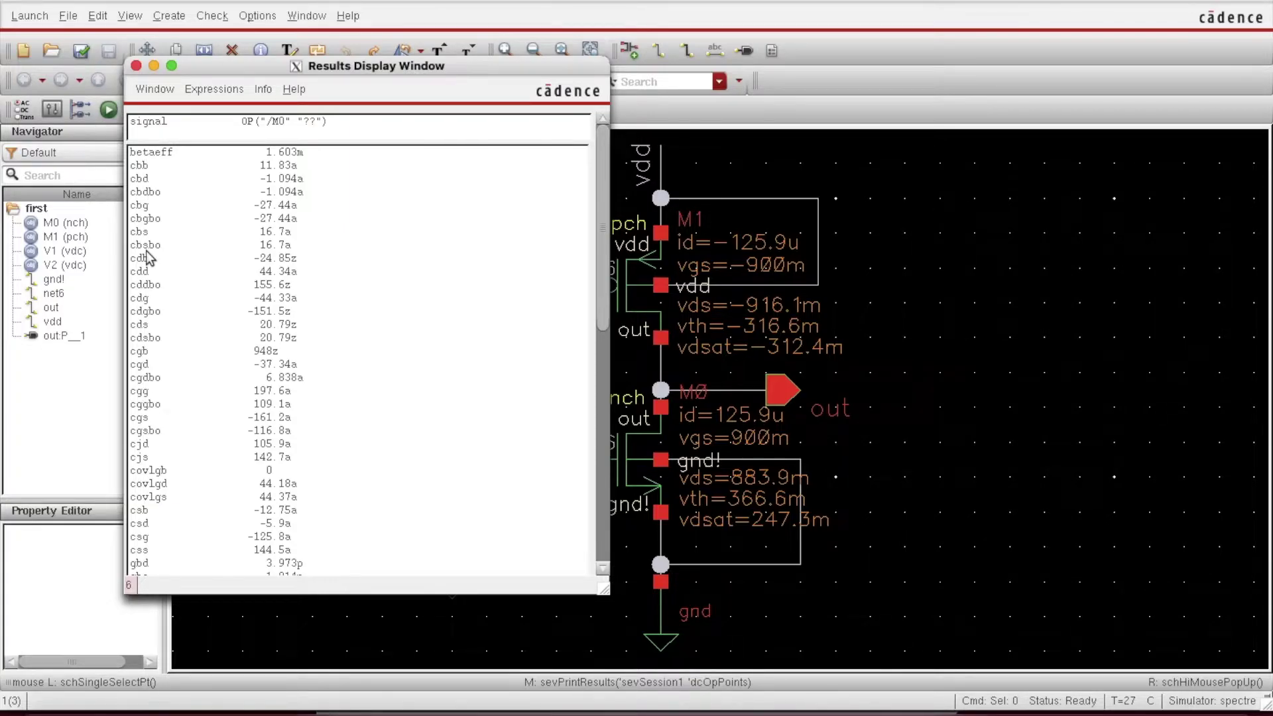
drag(371, 66, 286, 82)
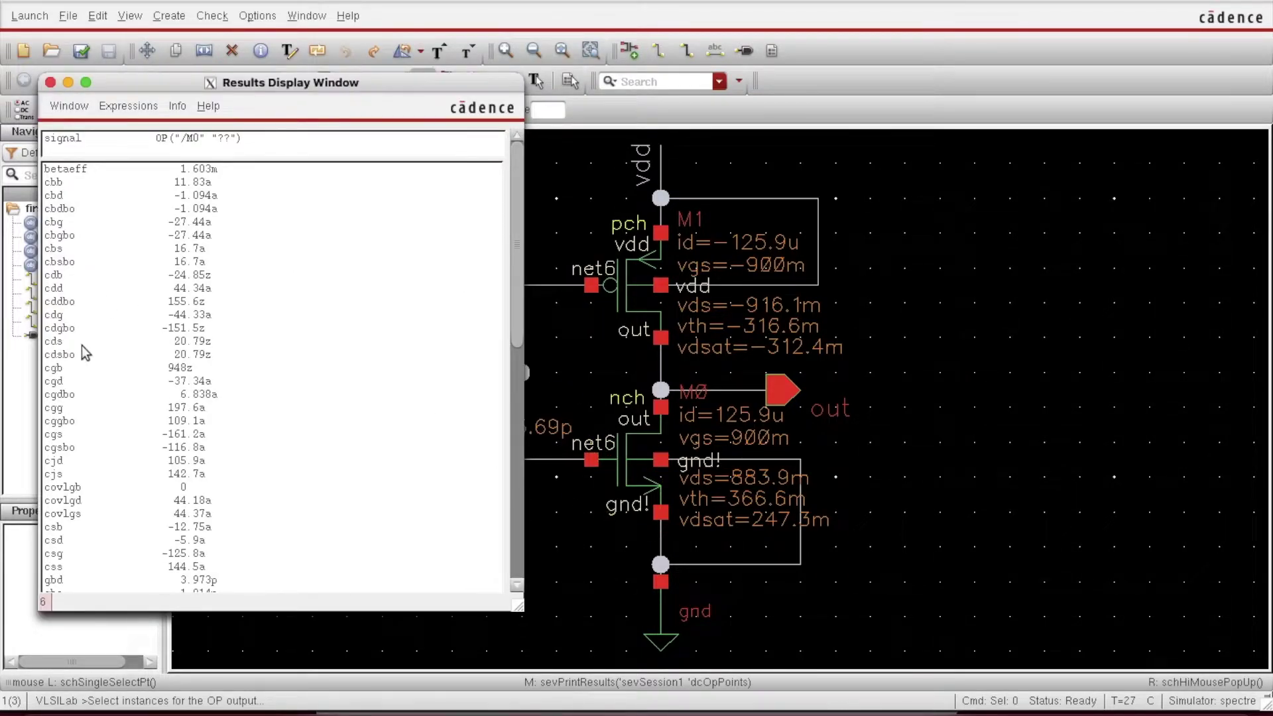
click(61, 436)
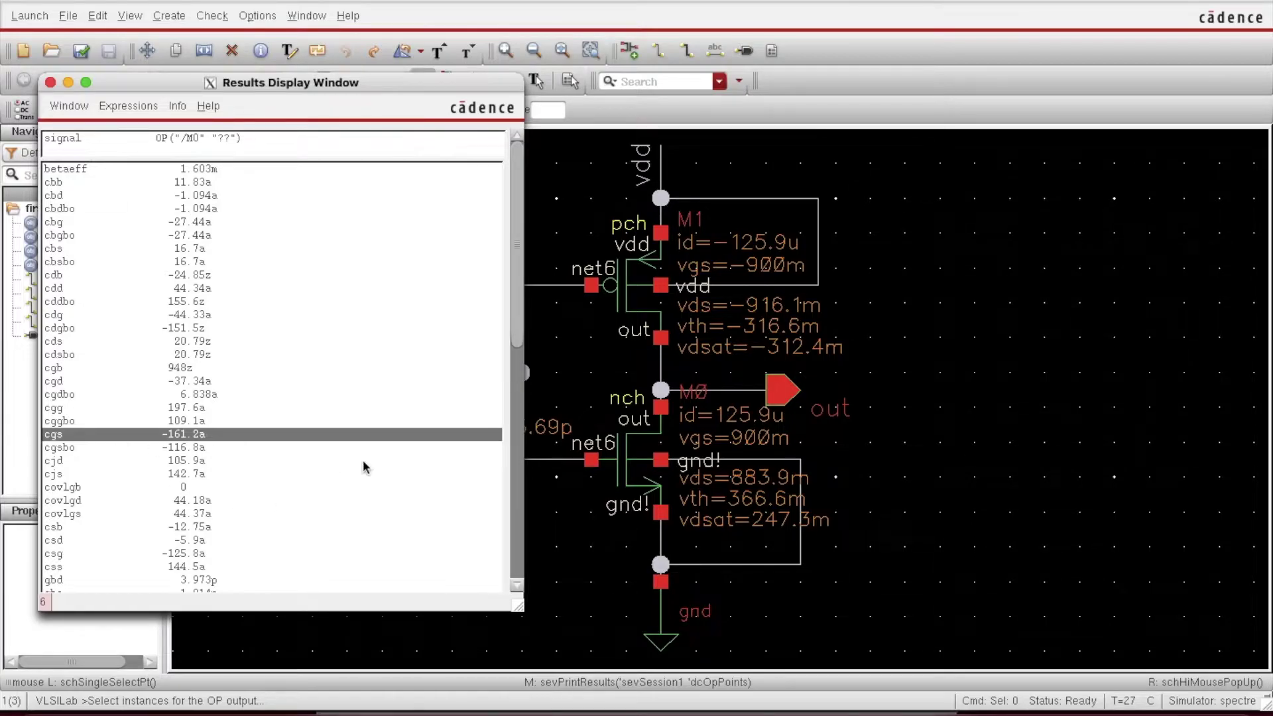
scroll(521, 318, down, 6)
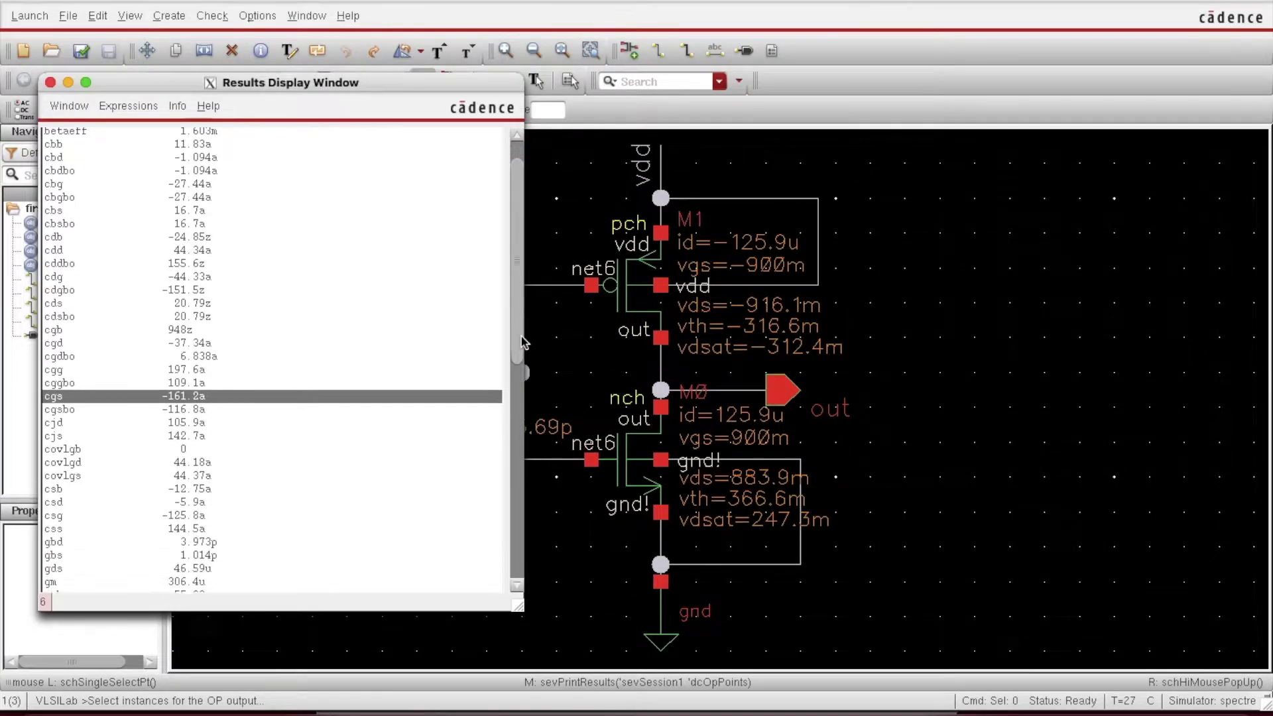
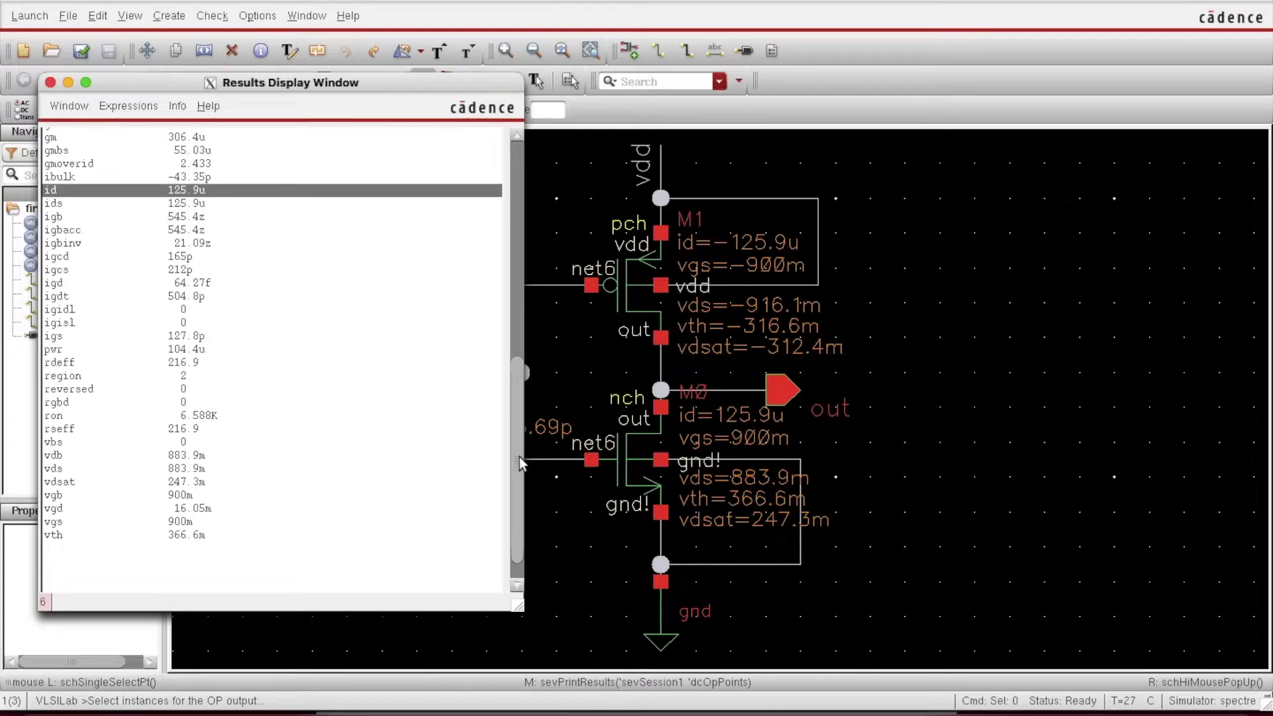
click(73, 468)
click(66, 481)
click(64, 522)
click(64, 534)
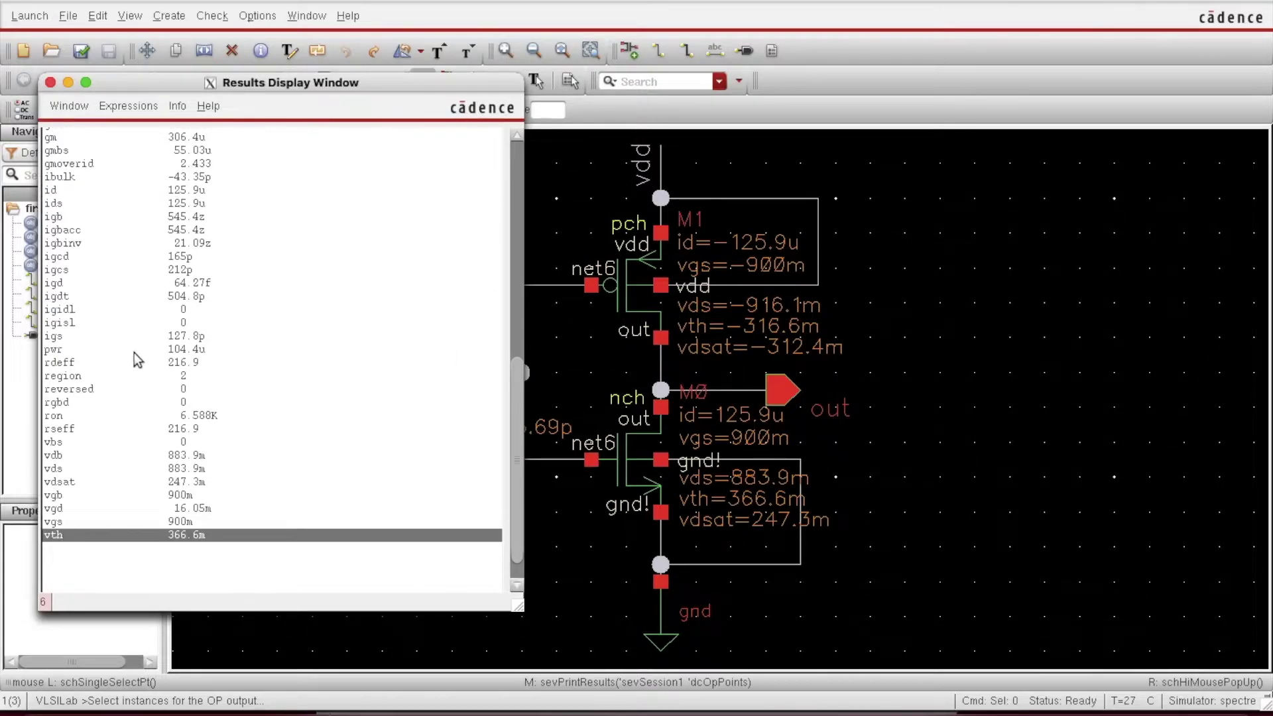
Return to ADE L, print the model parameters of the nch transistor M0 and move the results window fully into view
click(783, 707)
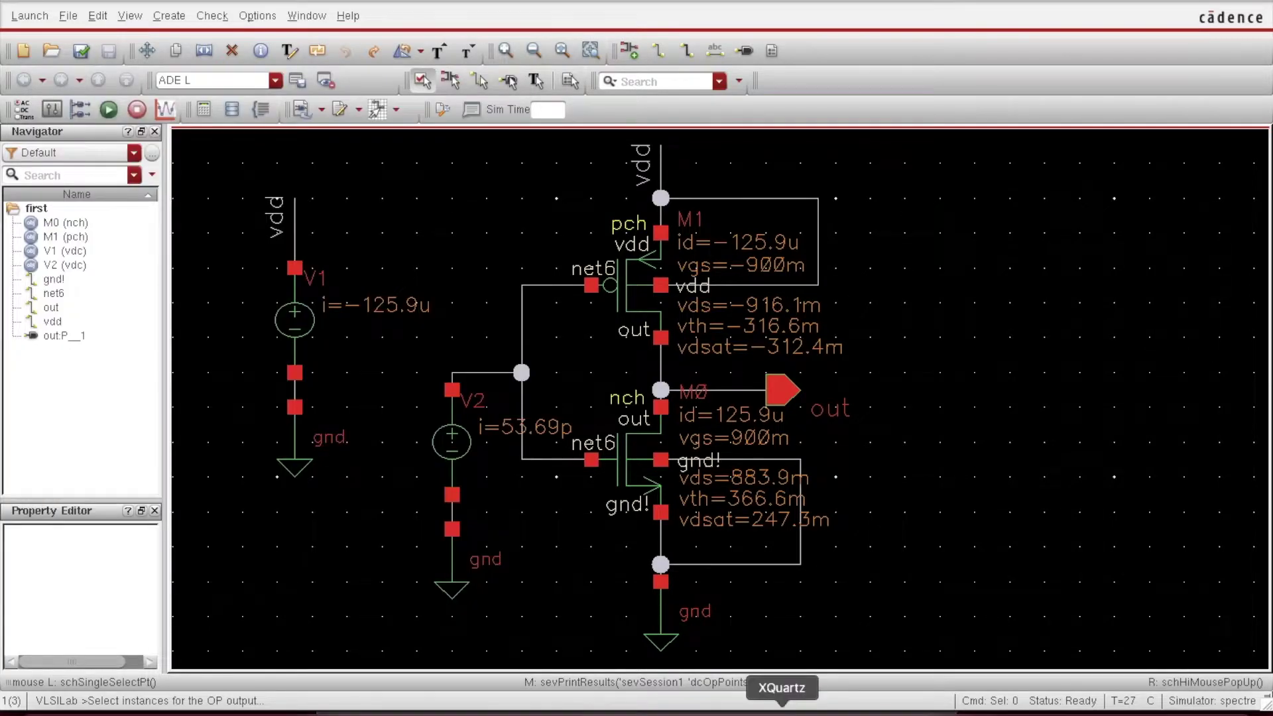
right_click(782, 707)
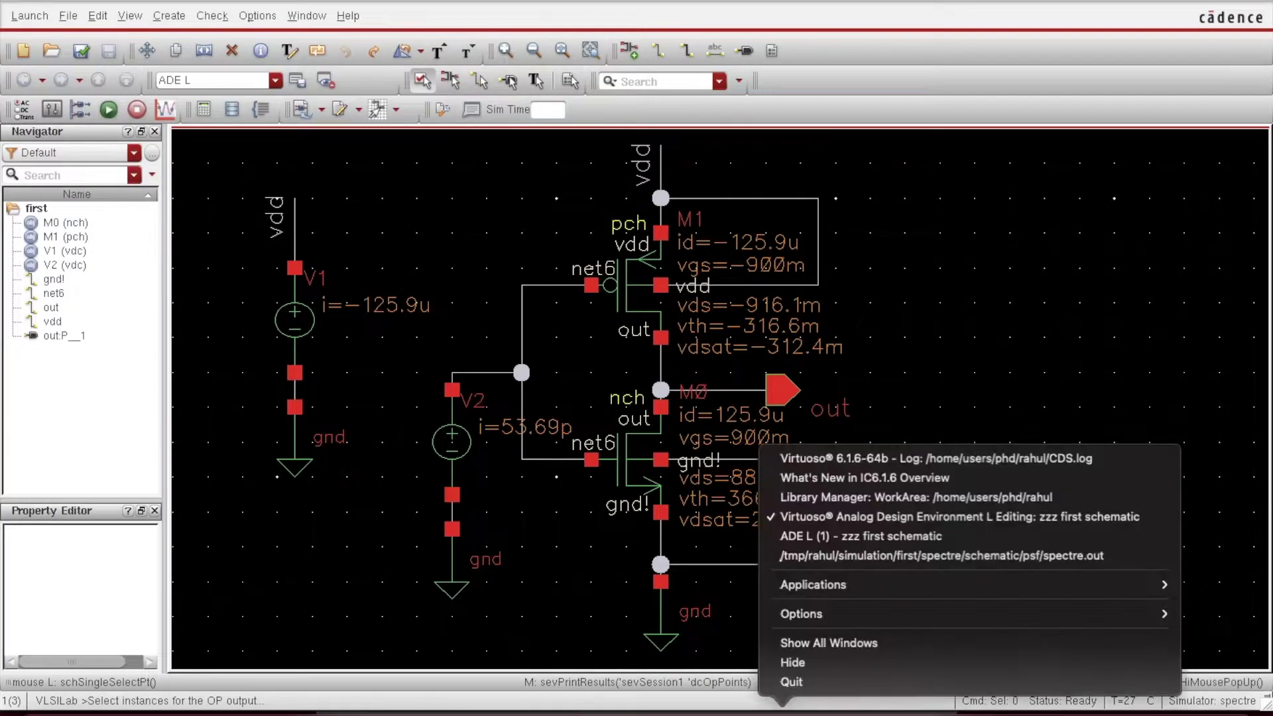
click(826, 537)
click(495, 42)
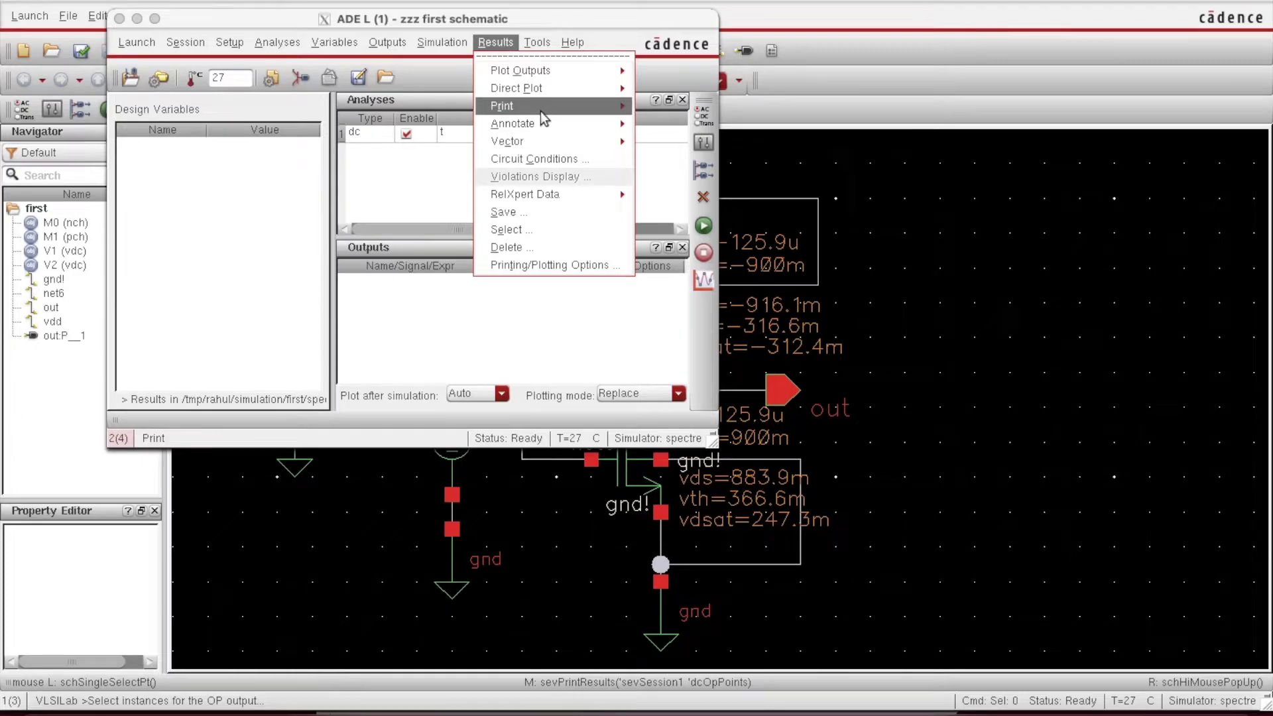
mouse_move(540, 107)
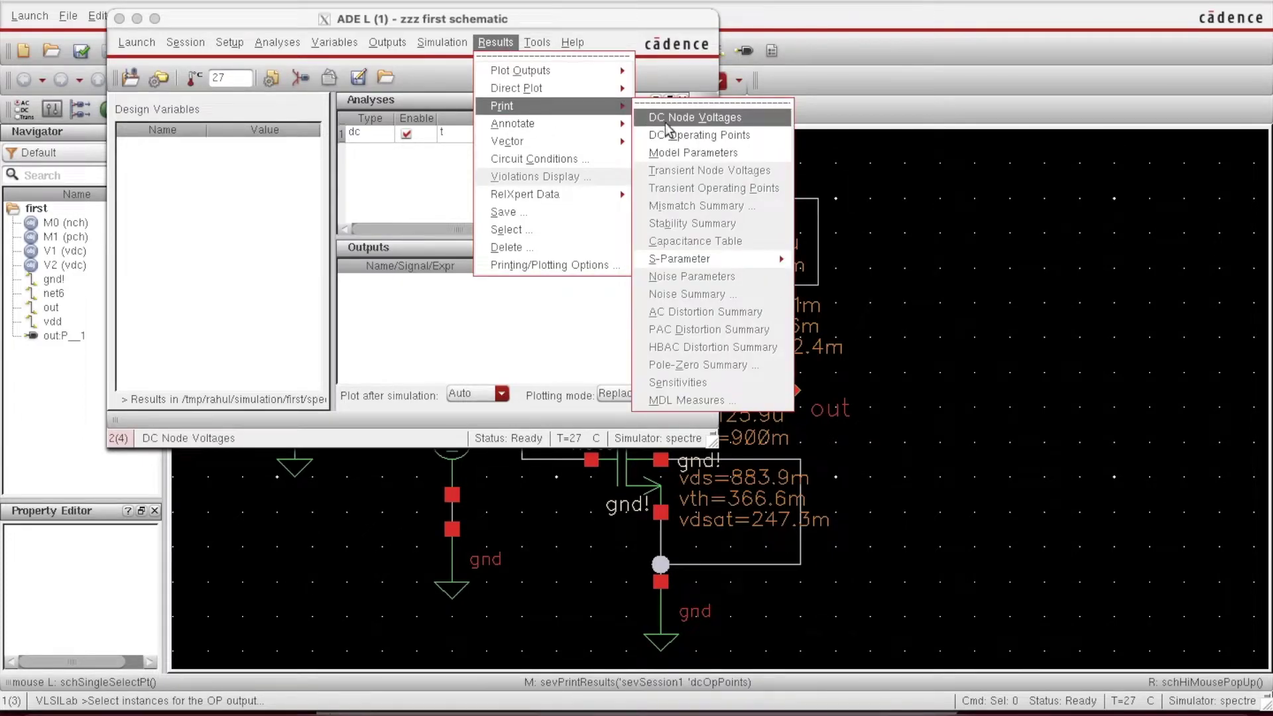
click(691, 149)
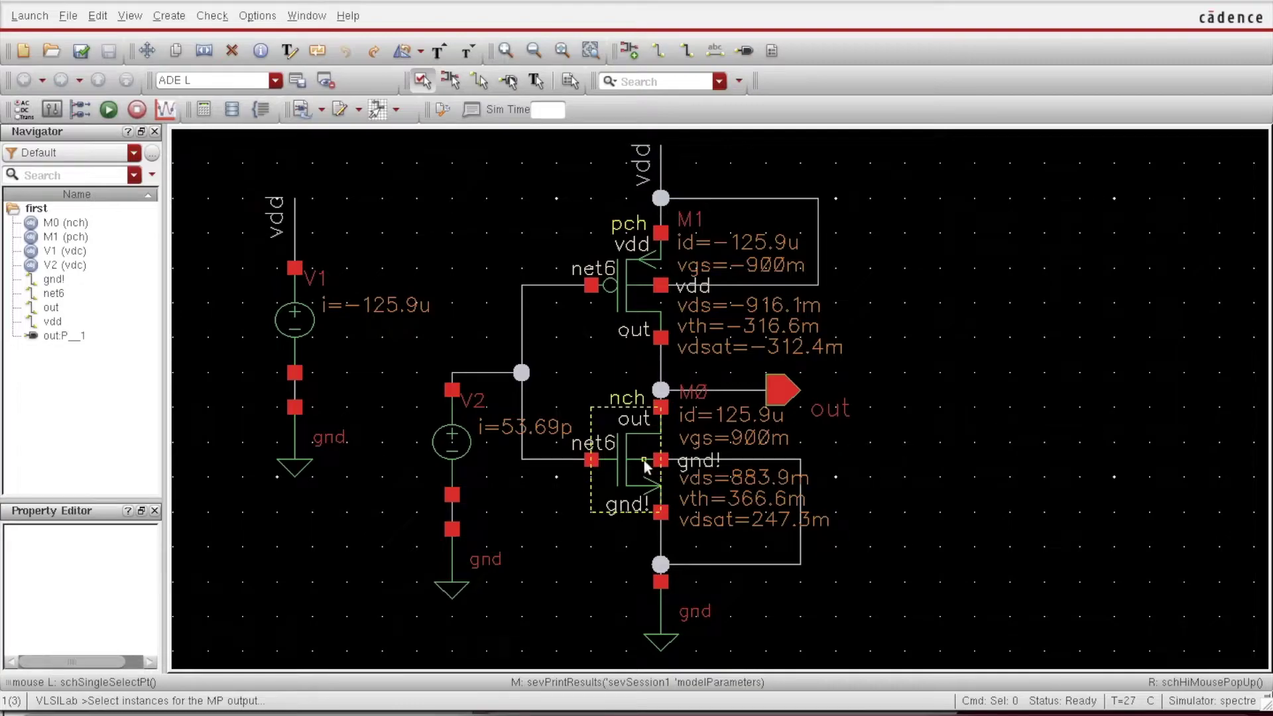
click(630, 475)
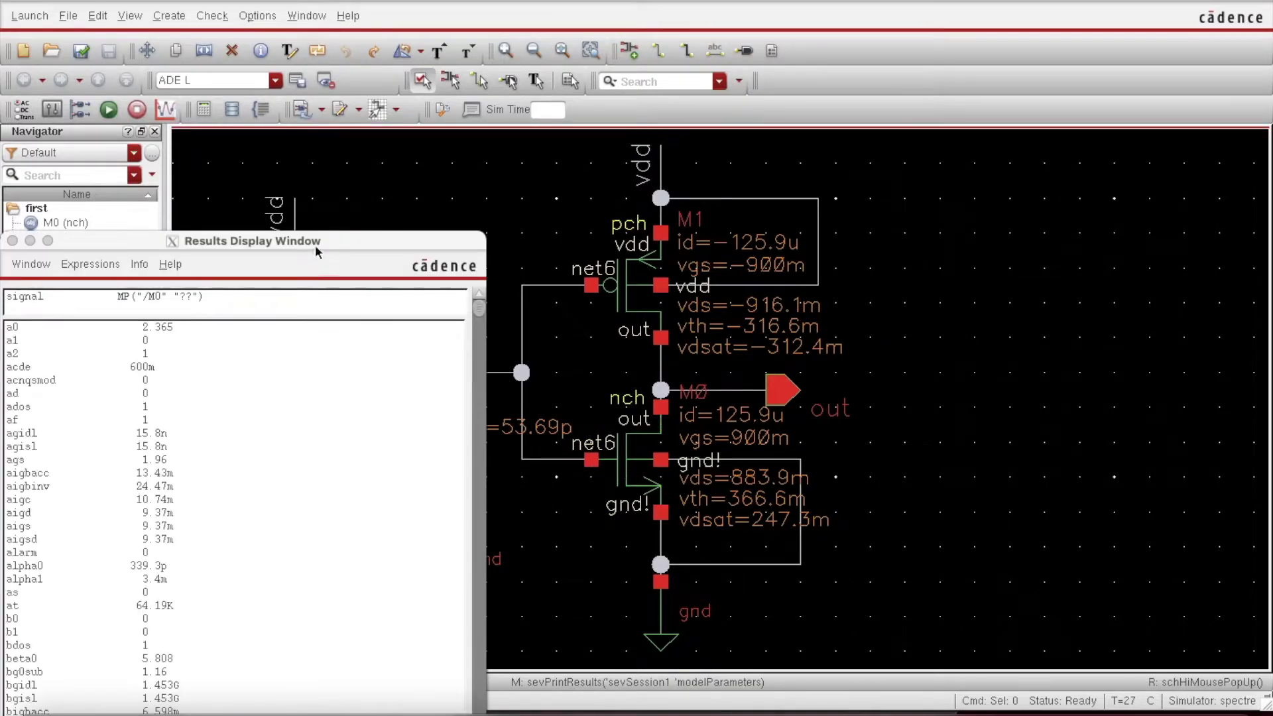
drag(328, 238, 521, 119)
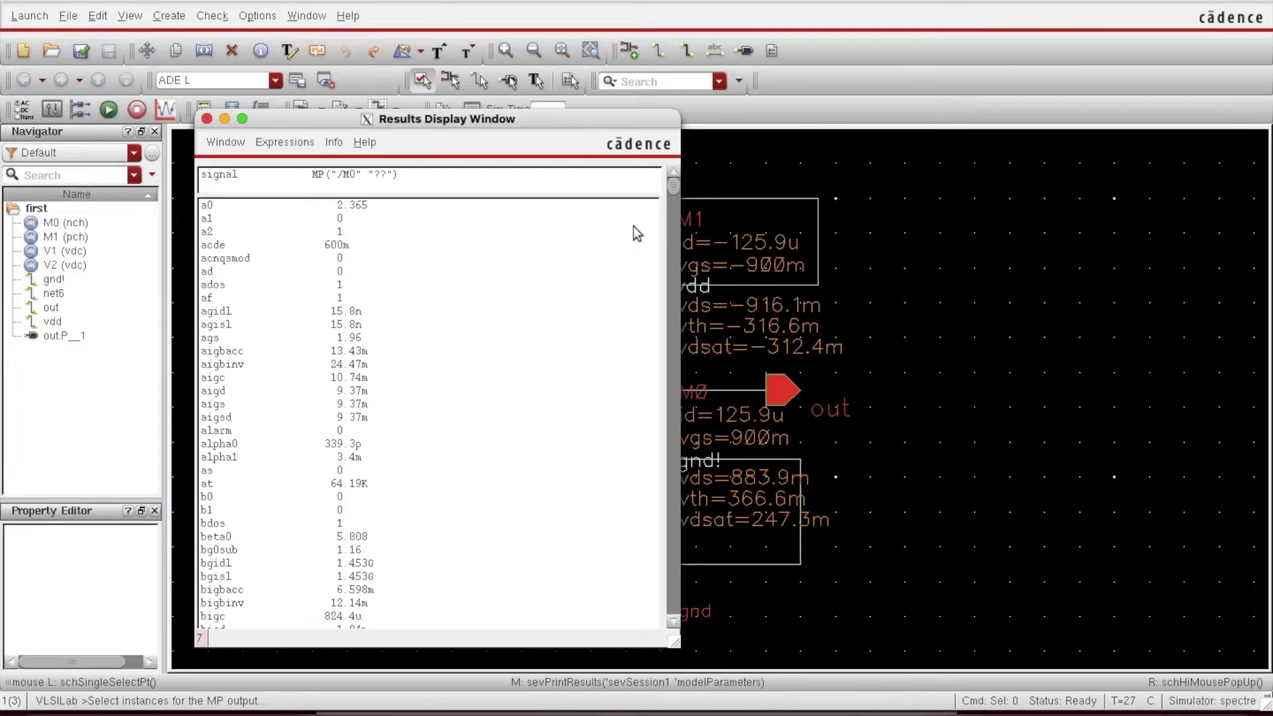
Examine M0's model parameter list, highlighting the cj and u0 entries, and return to the schematic
drag(675, 191, 675, 199)
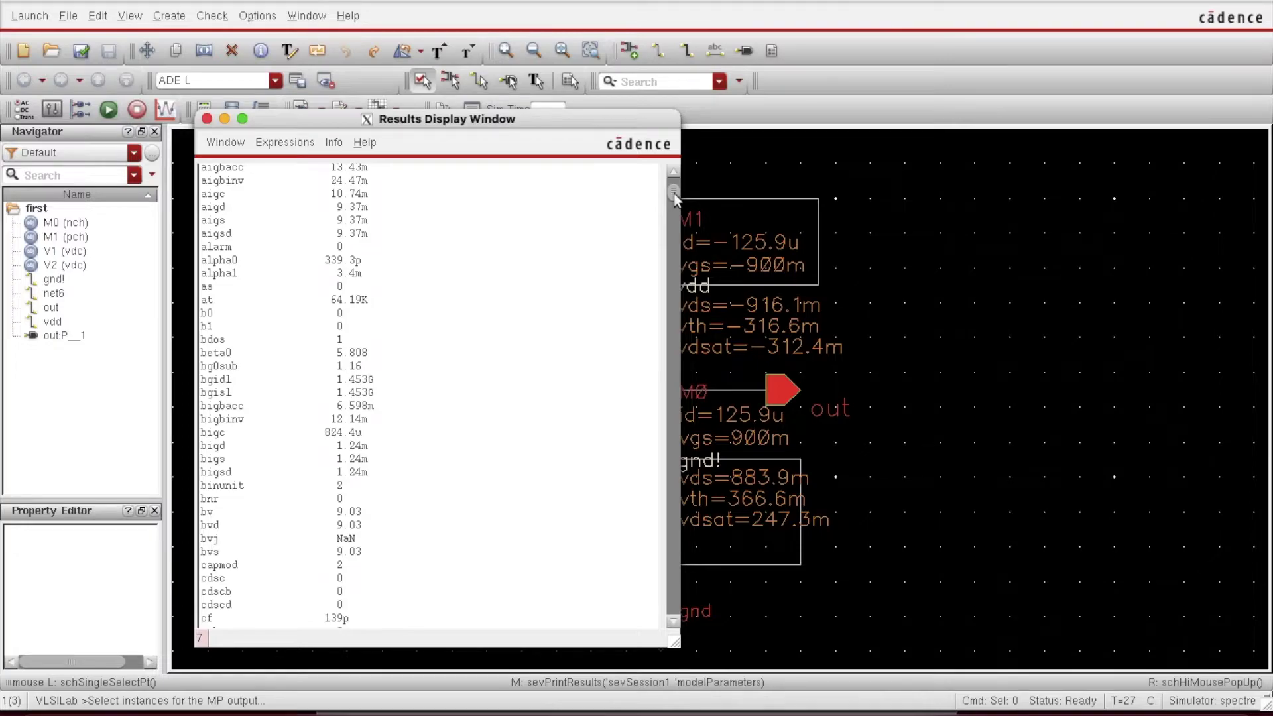
mouse_move(673, 193)
mouse_down()
mouse_move(659, 507)
mouse_move(672, 547)
mouse_move(660, 583)
mouse_move(670, 177)
mouse_up()
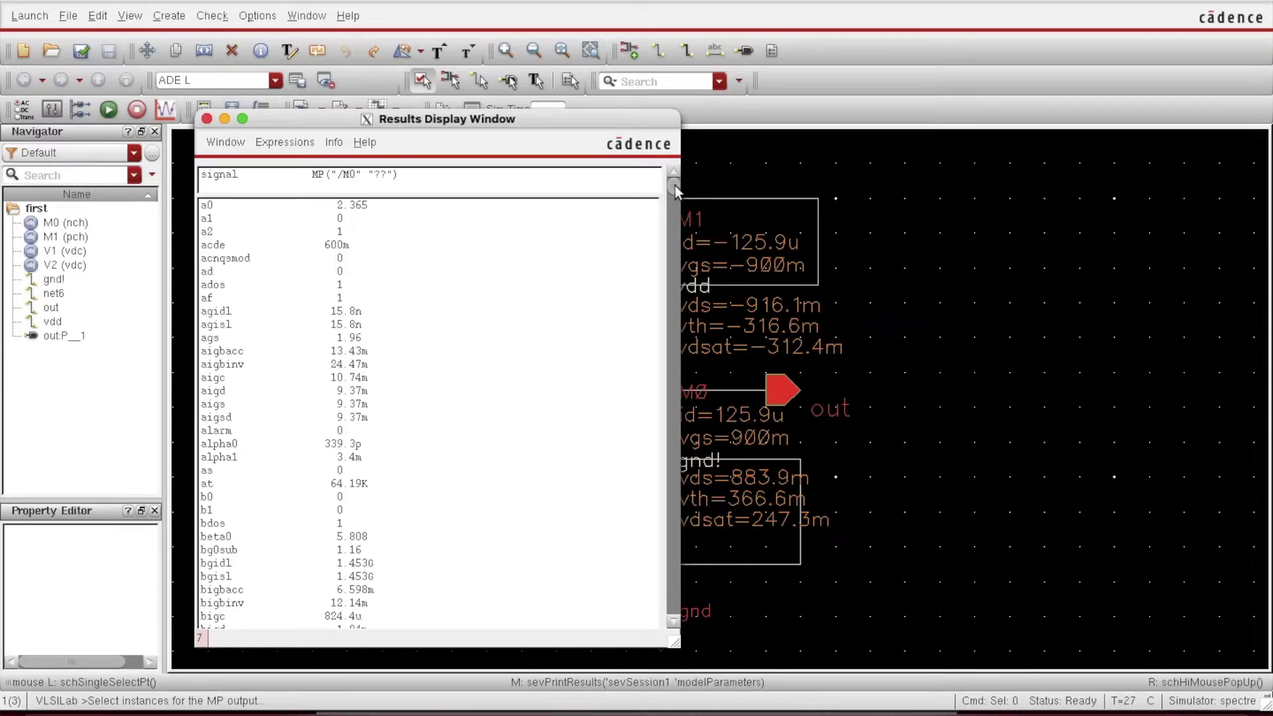
drag(675, 188, 681, 213)
click(214, 425)
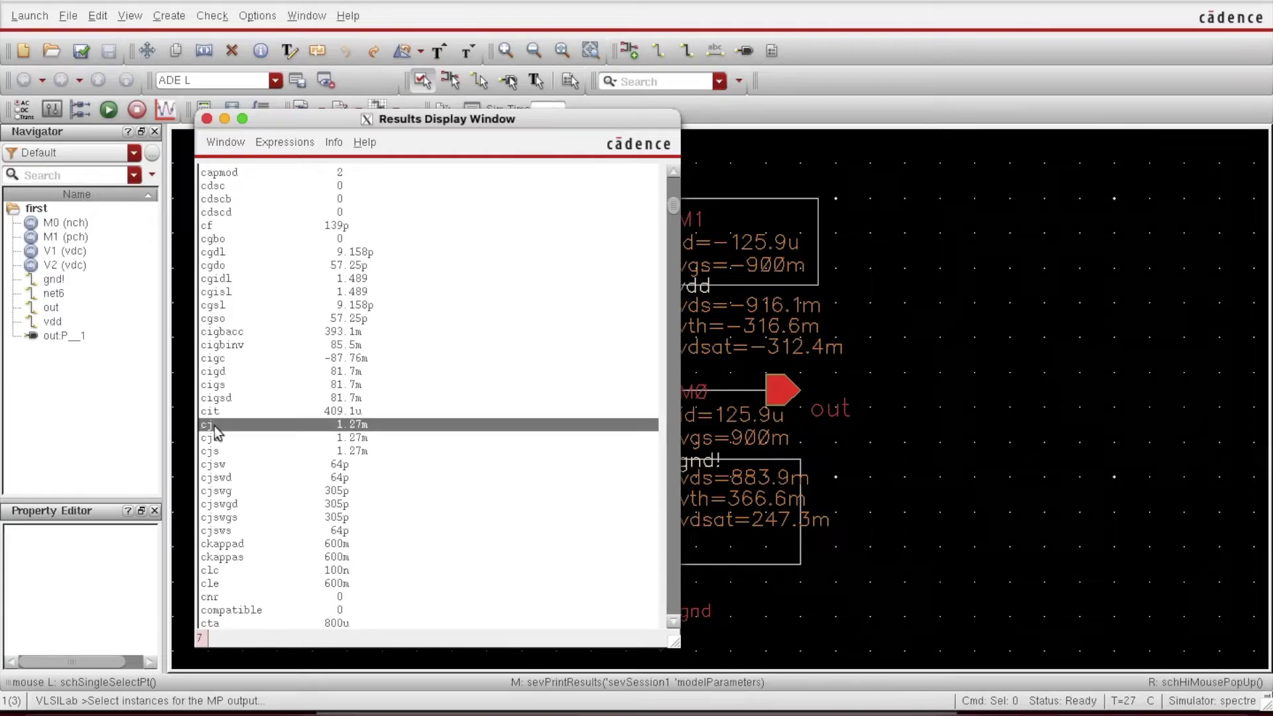
scroll(398, 381, down, 15)
click(214, 507)
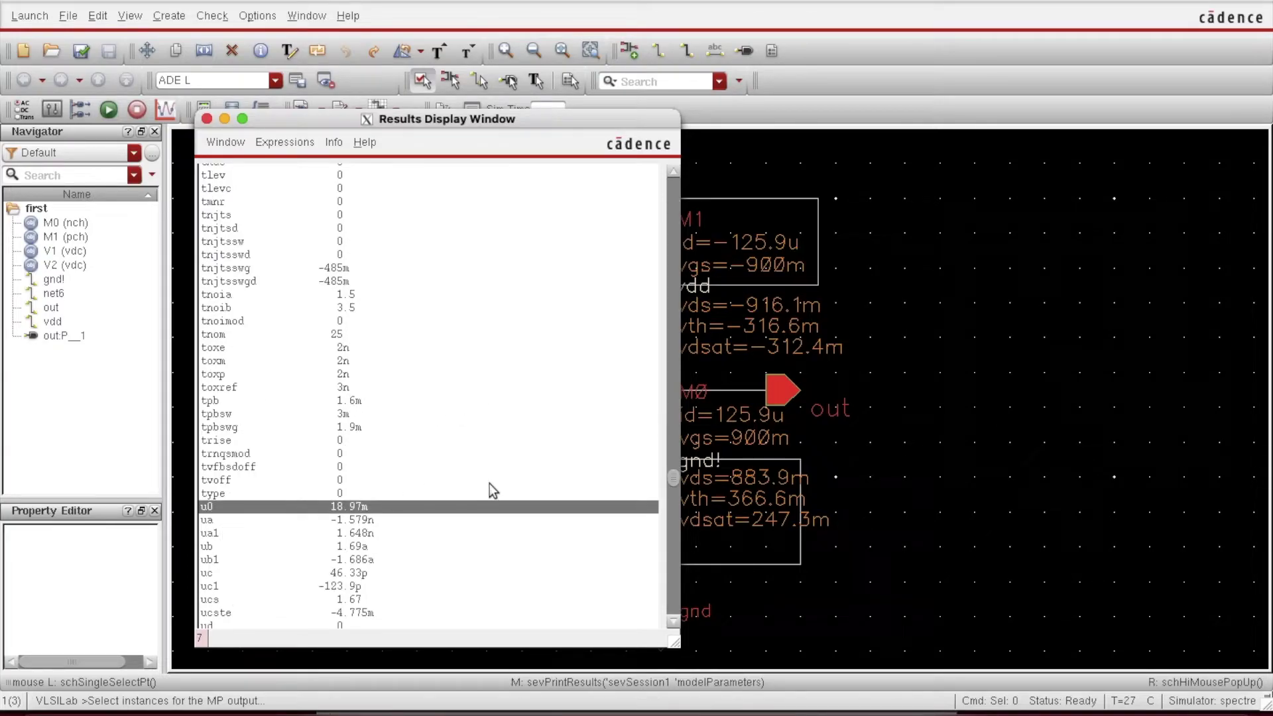
drag(674, 478, 674, 504)
click(1070, 411)
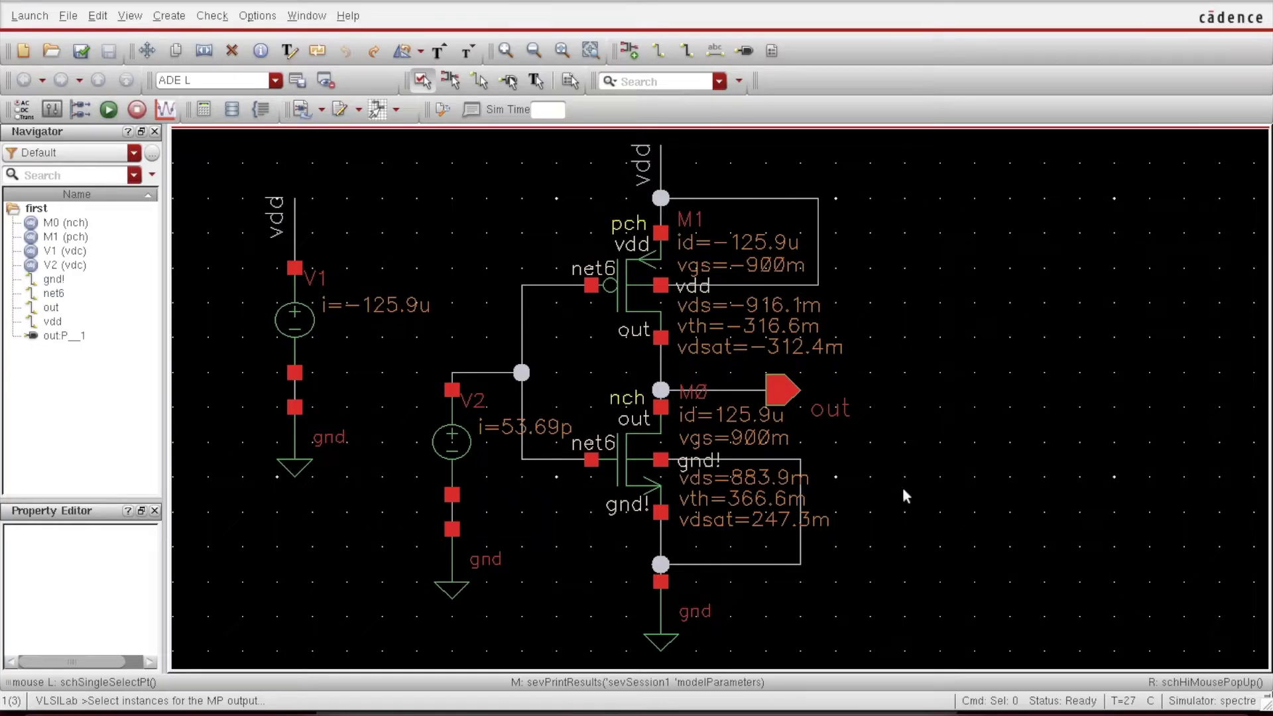
Print the model parameters of the voltage source V2 and close the results window
click(456, 447)
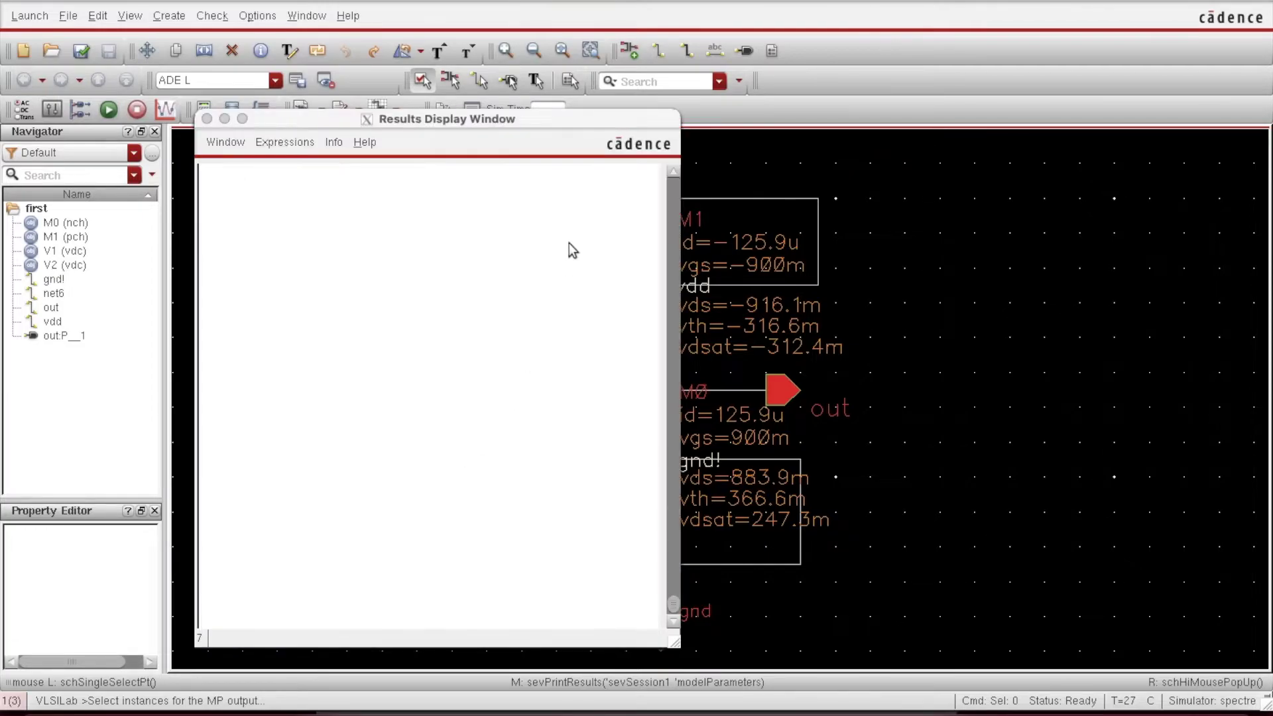
click(207, 119)
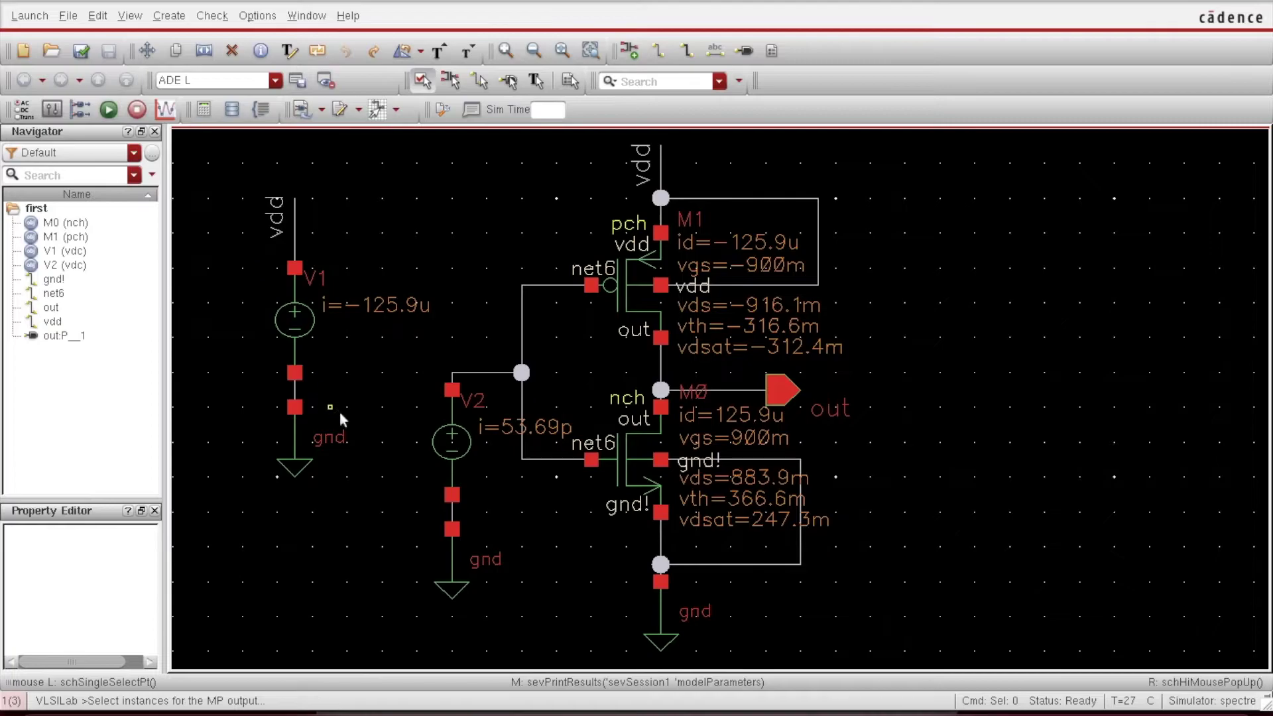
click(443, 445)
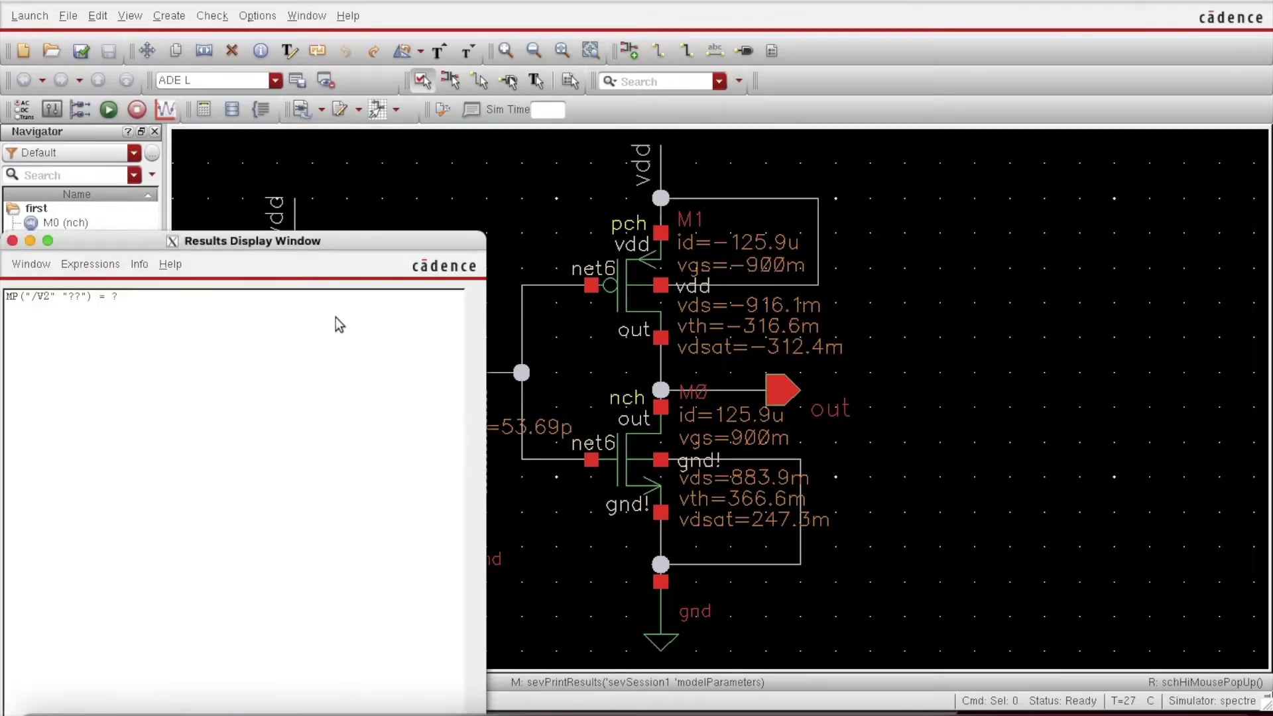
click(12, 241)
Set the DC voltage of source V2 to the variable x, then check and save the schematic
middle_click(443, 449)
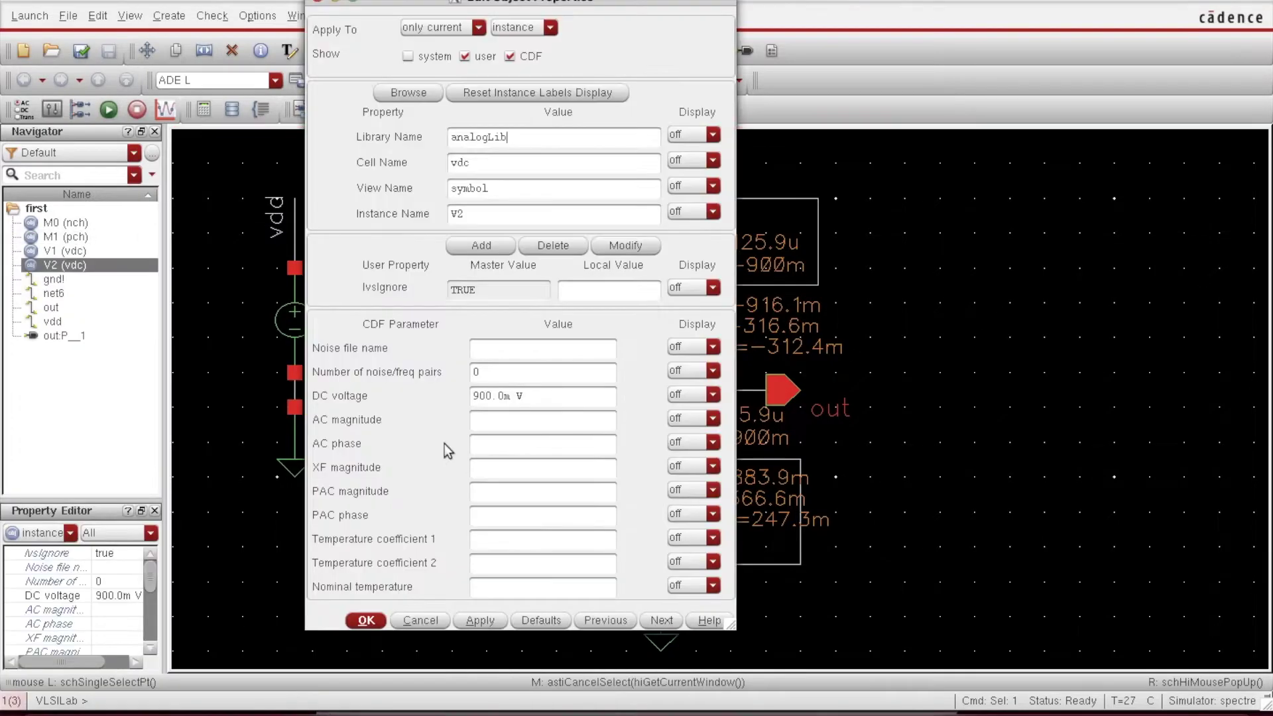
click(539, 396)
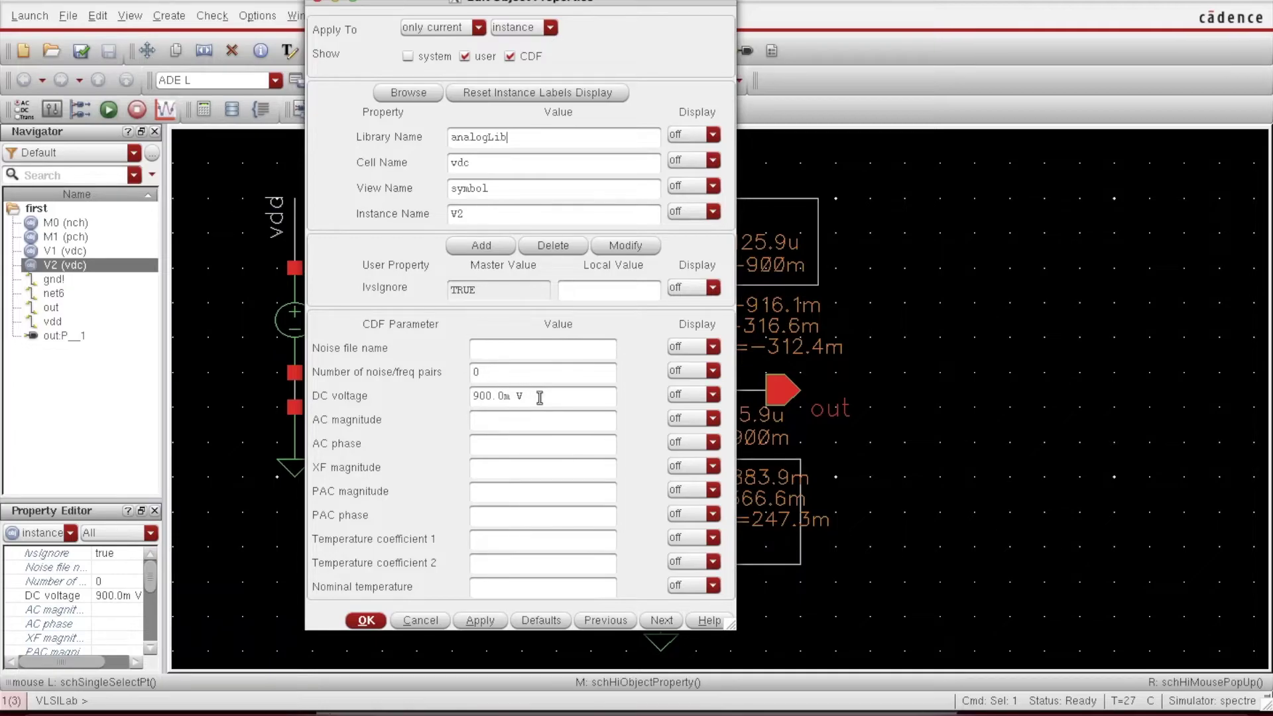
drag(525, 396, 466, 396)
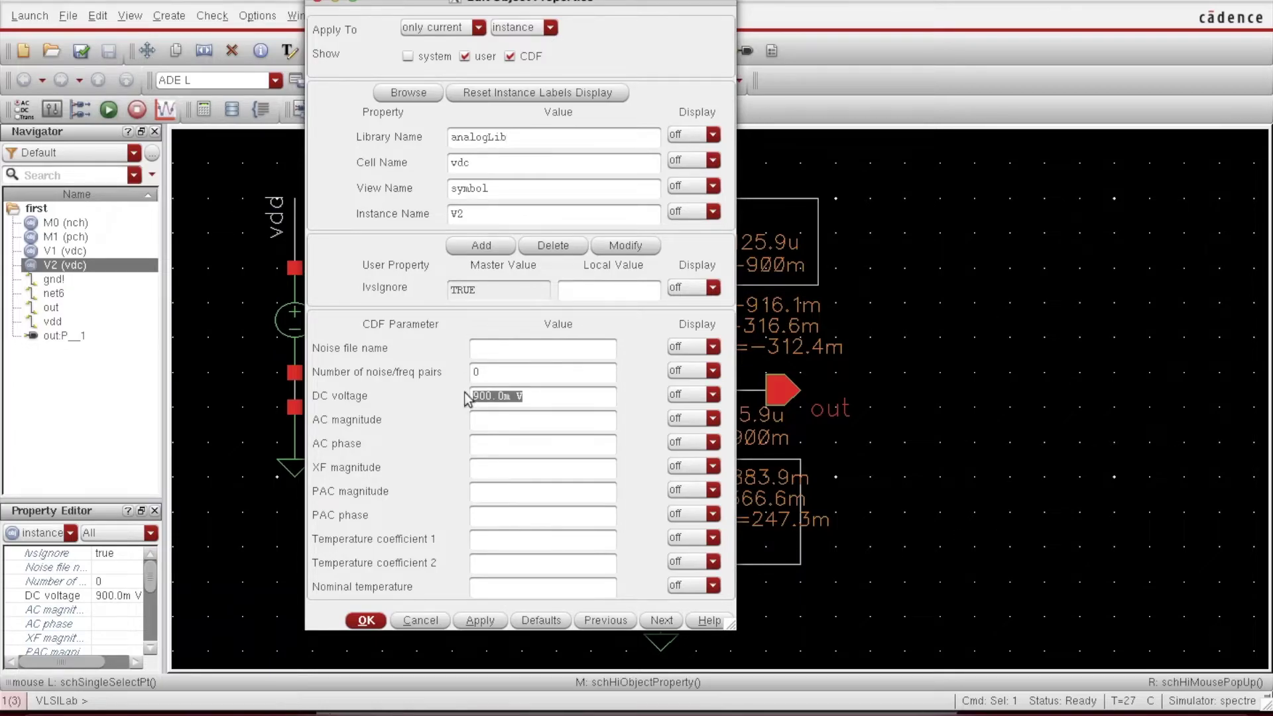
text(2)
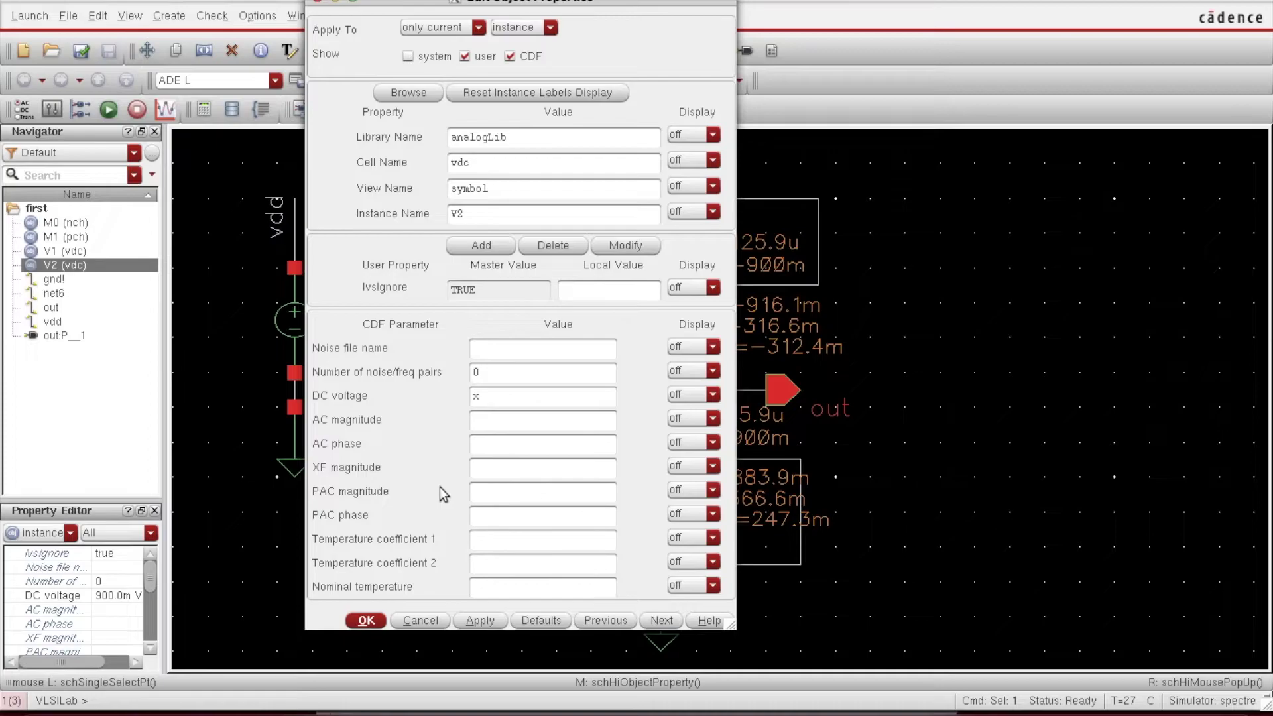
click(364, 620)
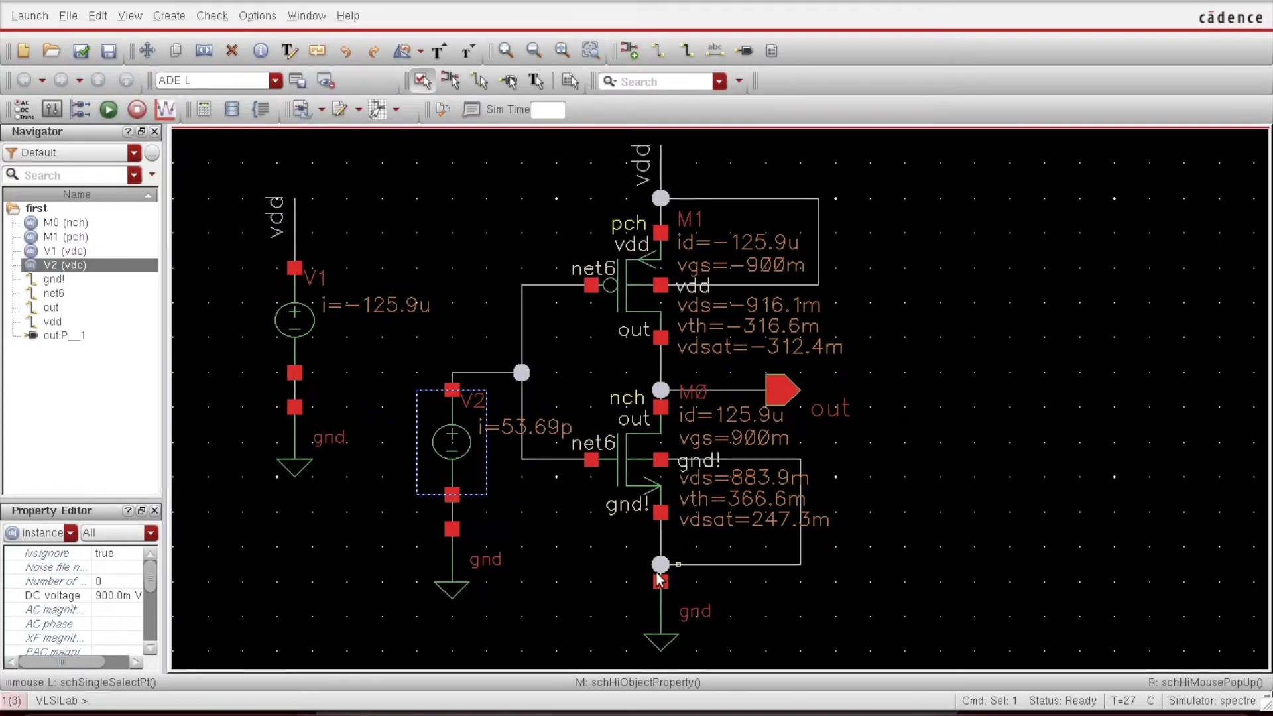
click(81, 50)
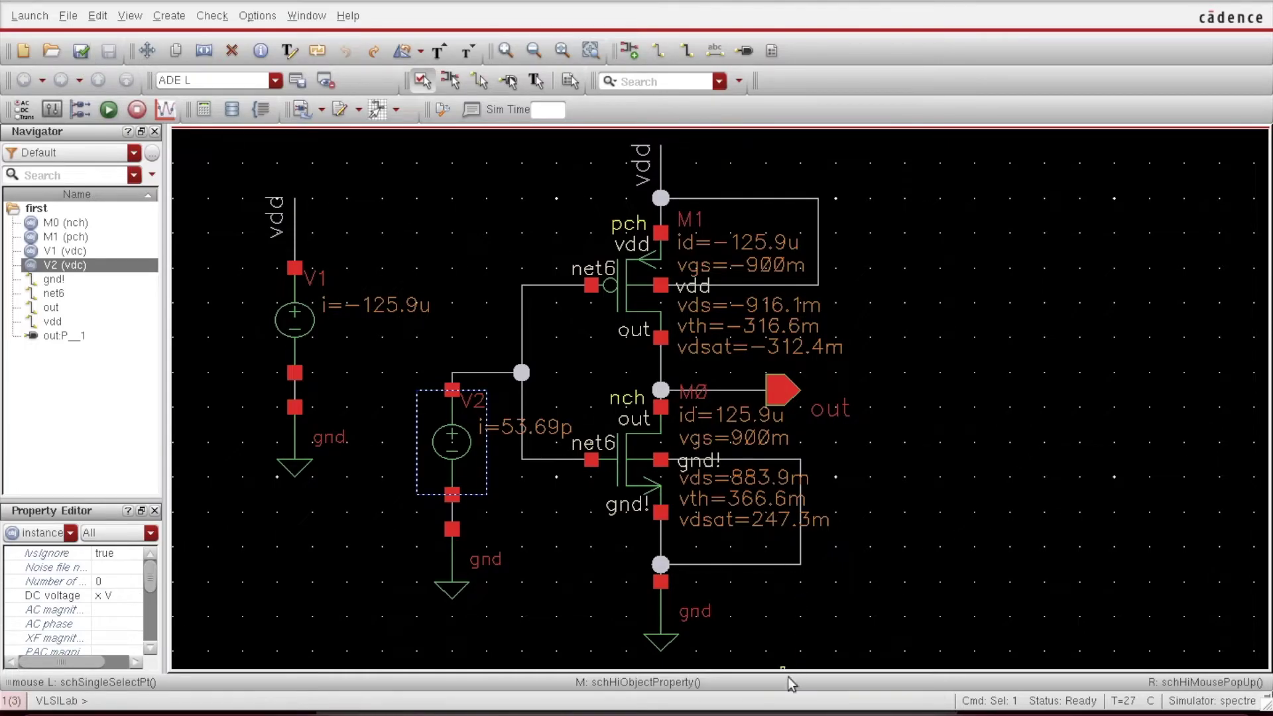
Open the existing dc analysis settings in ADE L and make Component Parameter the sweep variable, ranging linearly from 0 to 1.8 in 50 steps
double_click(460, 135)
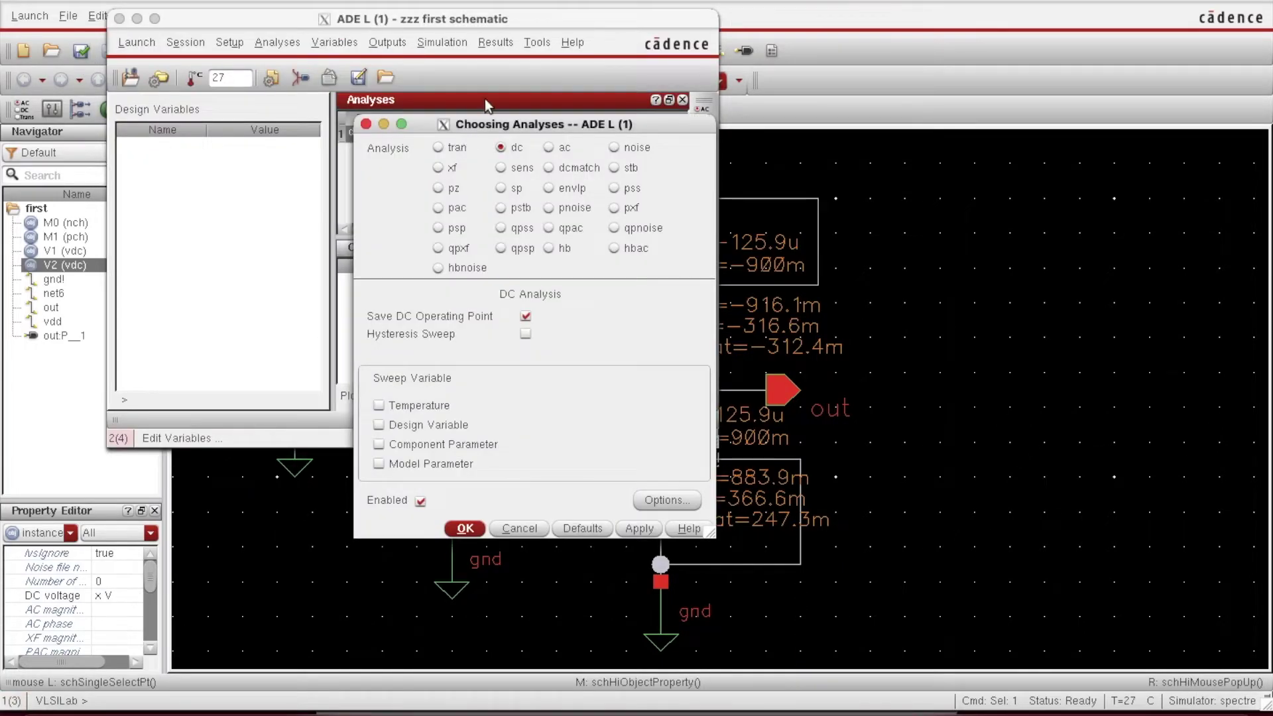
click(448, 73)
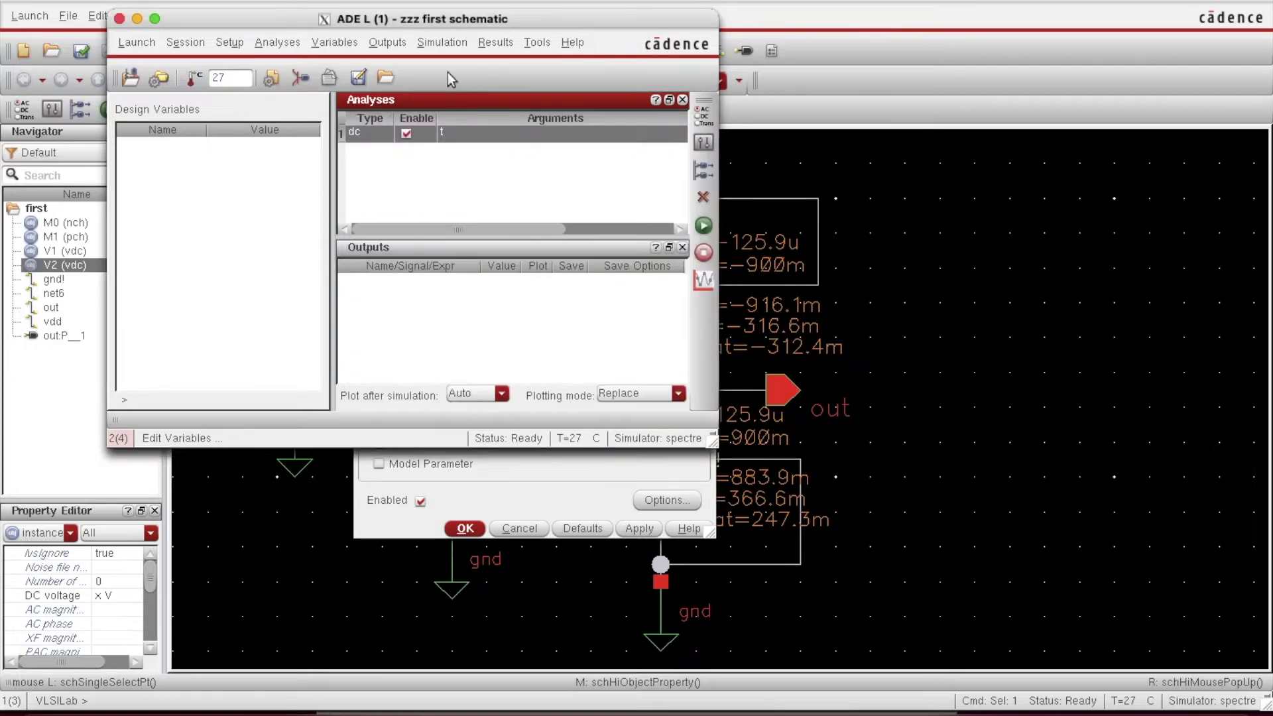
click(582, 476)
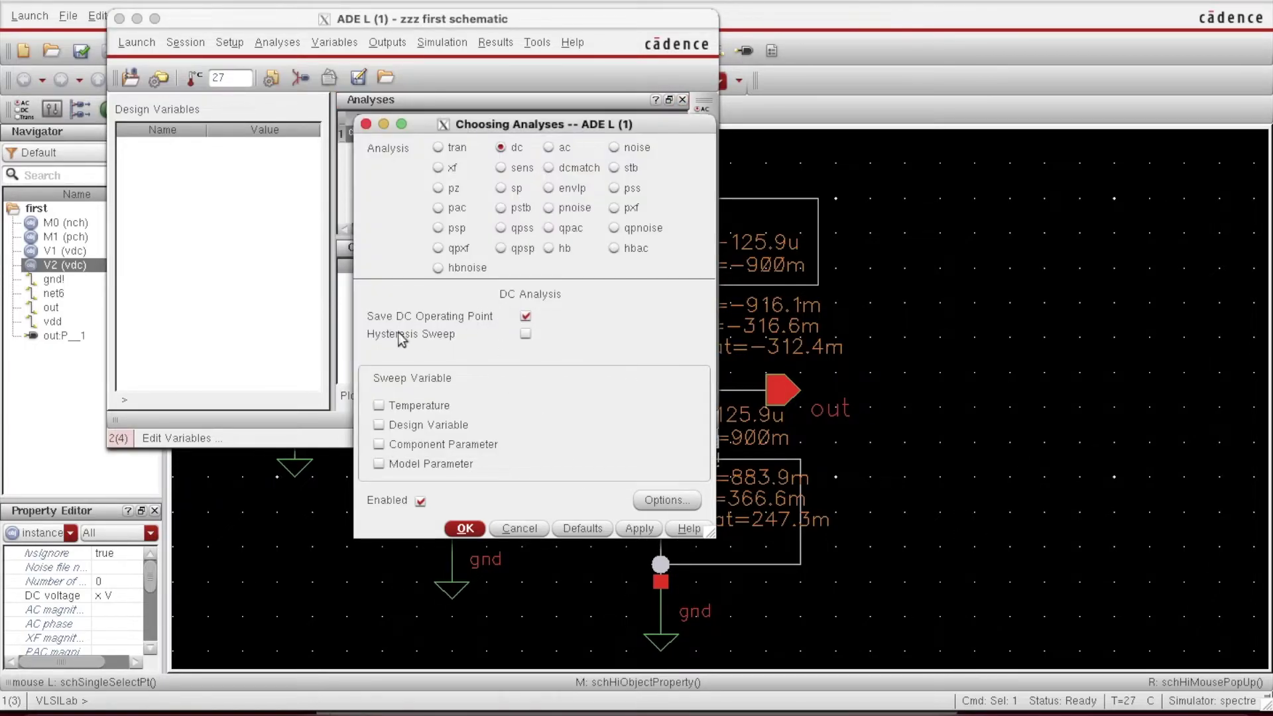
click(434, 426)
click(319, 361)
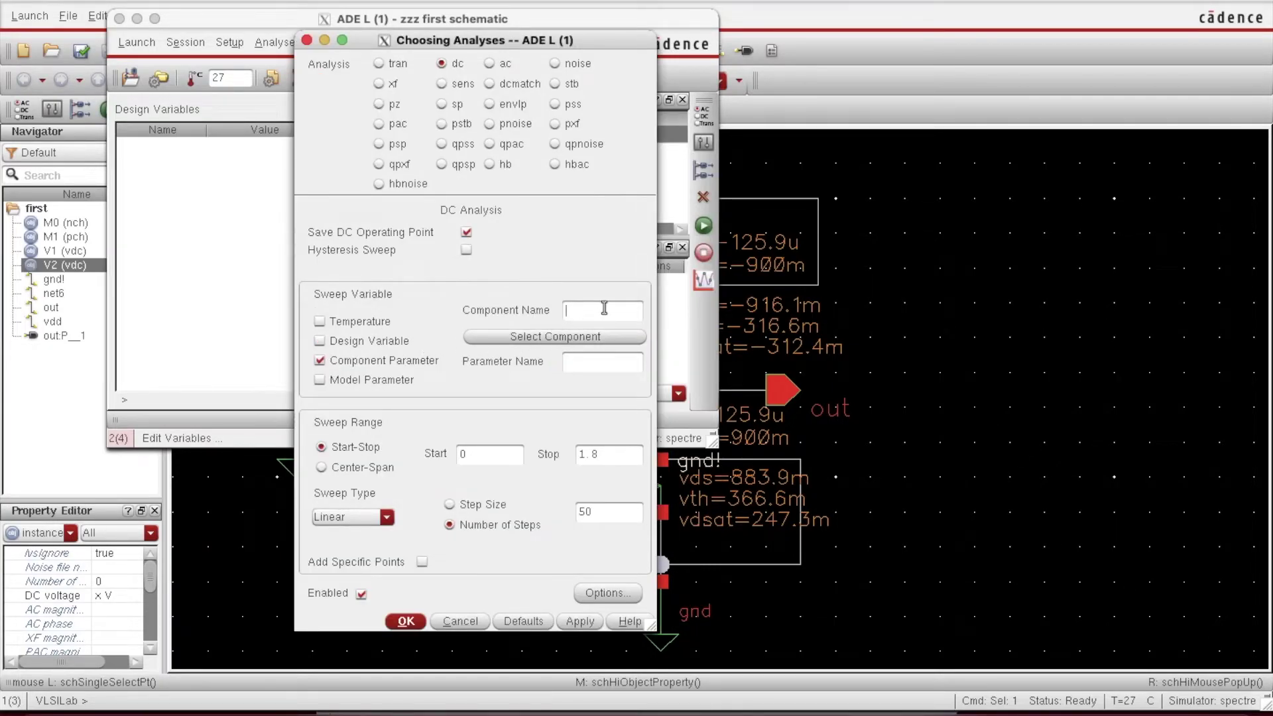
Select source V2 on the schematic as the swept component and choose its dc (DC voltage) parameter
click(603, 310)
click(596, 337)
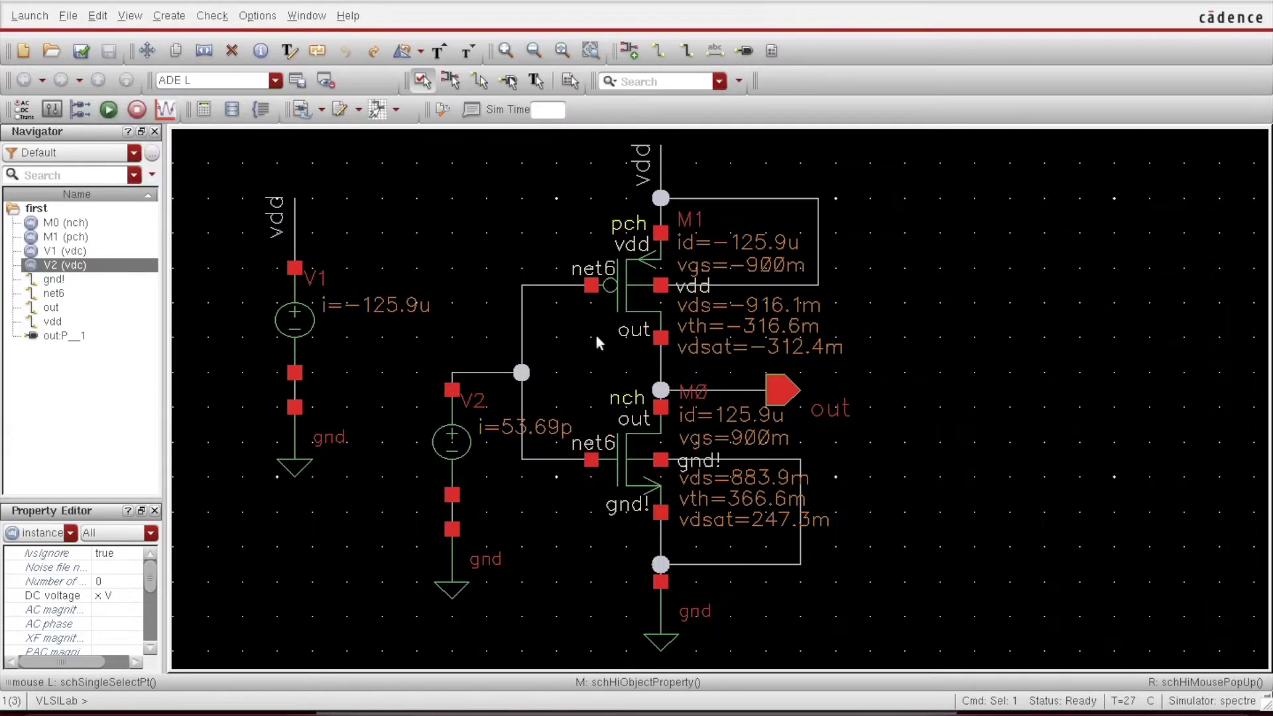
click(453, 452)
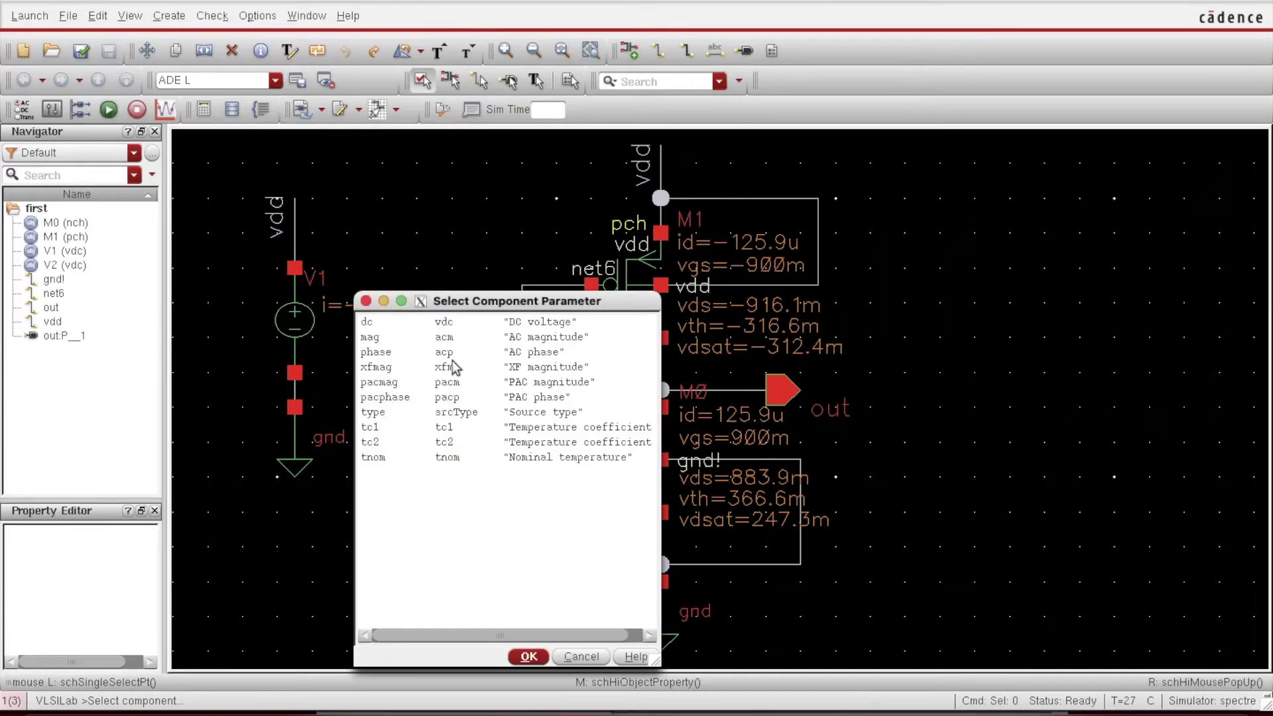
click(460, 321)
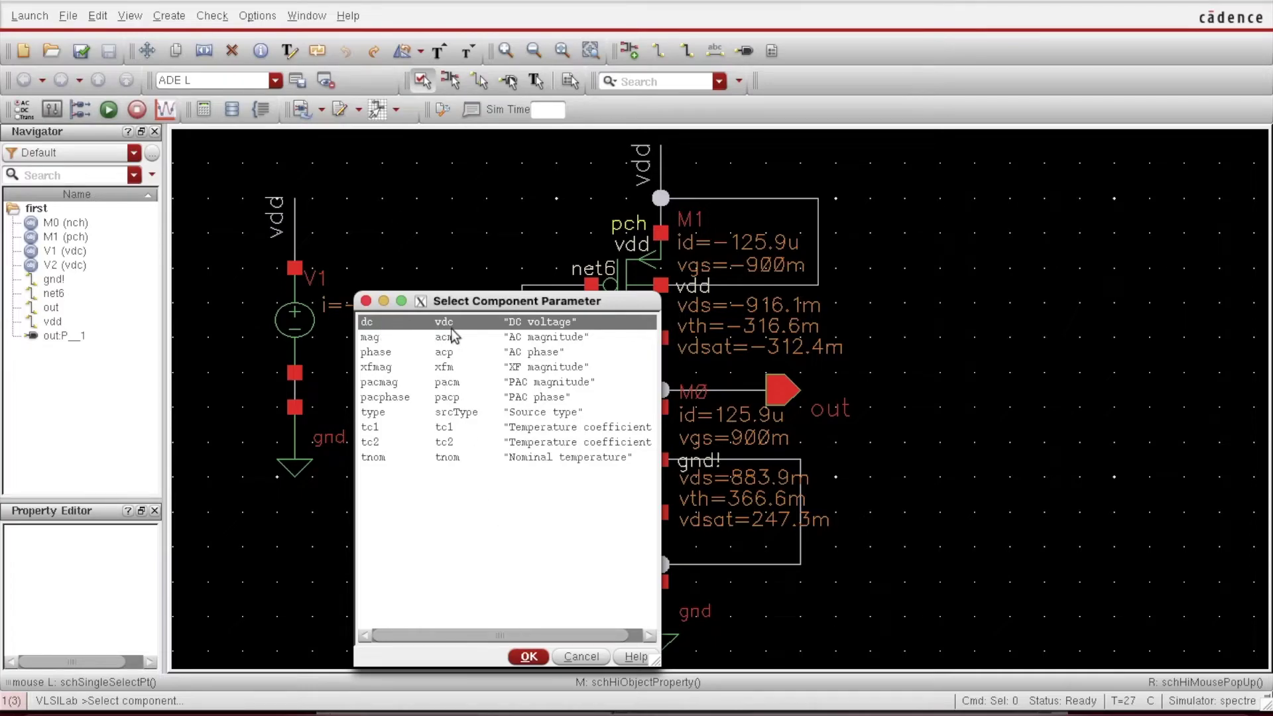
click(527, 655)
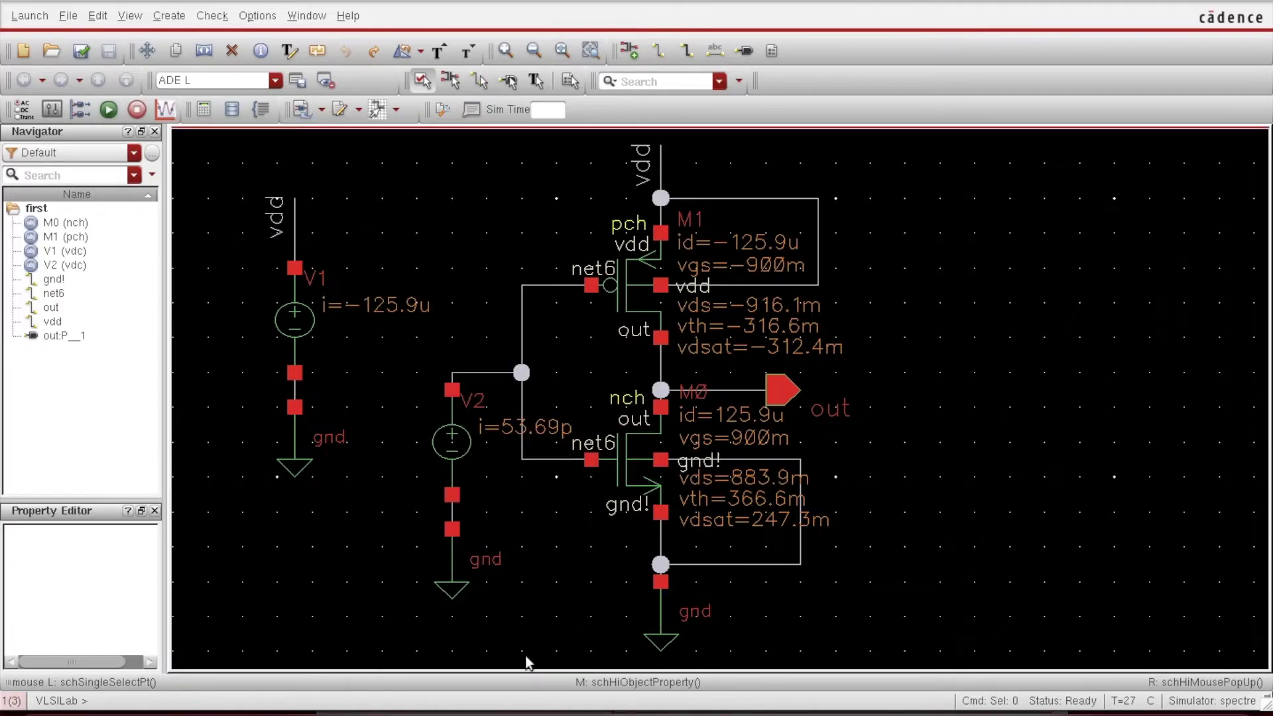
Return to ADE L, review and confirm the V2 dc sweep settings, and run the simulation
right_click(782, 712)
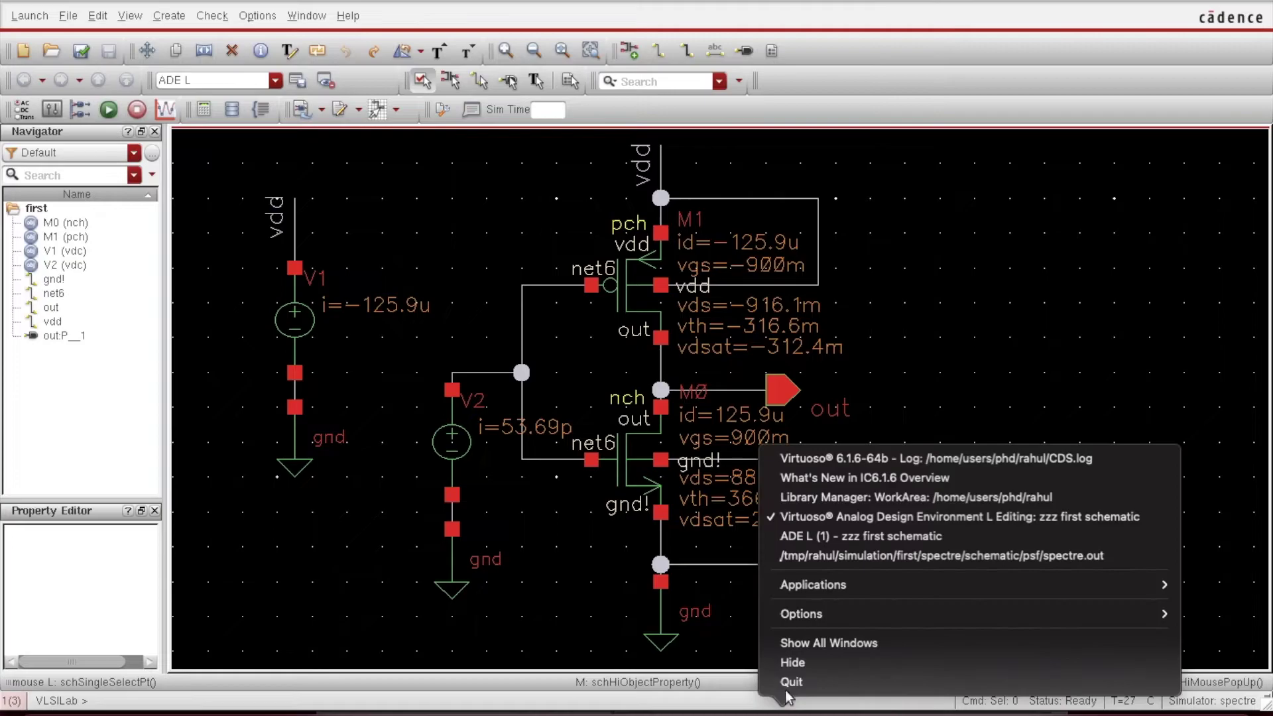
click(810, 536)
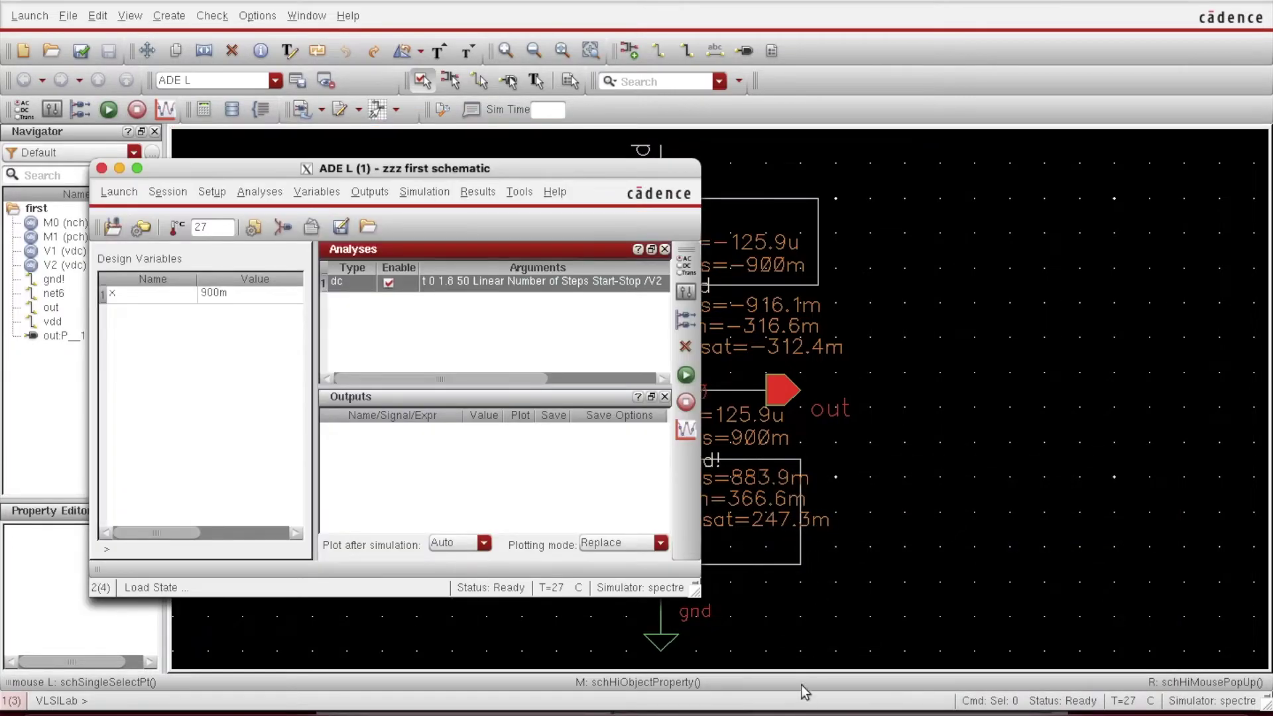
right_click(783, 711)
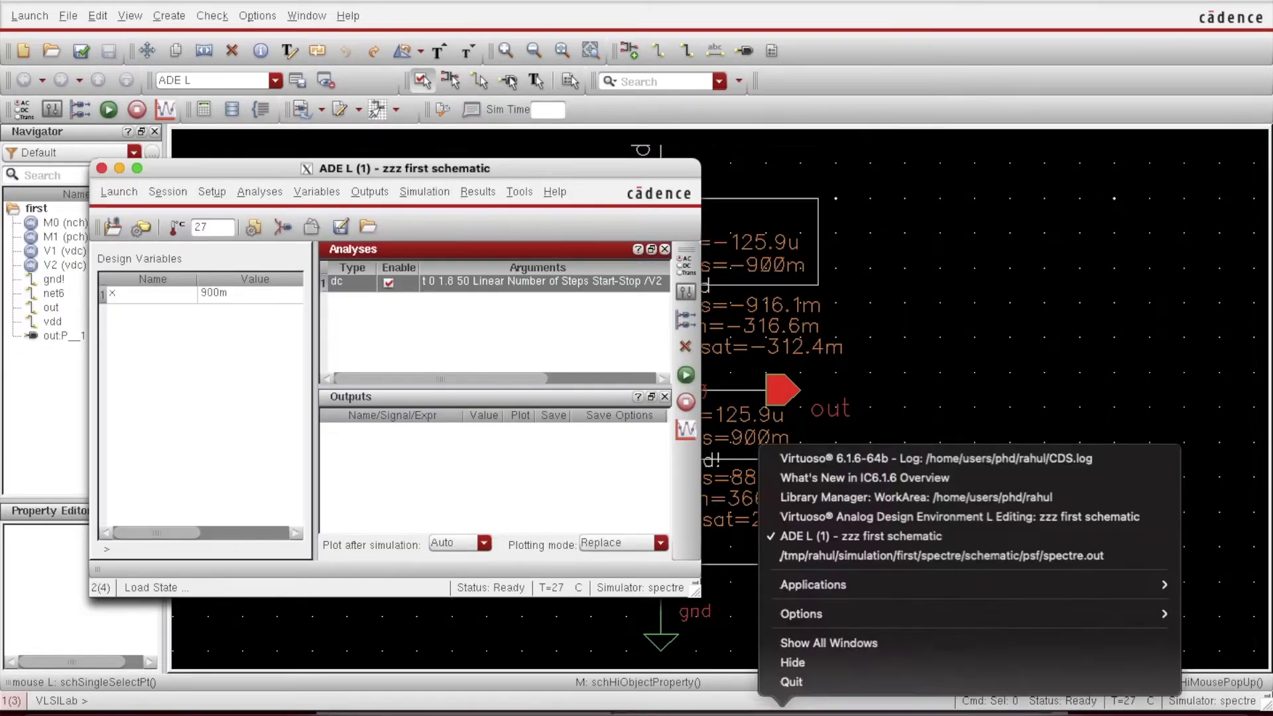
double_click(441, 286)
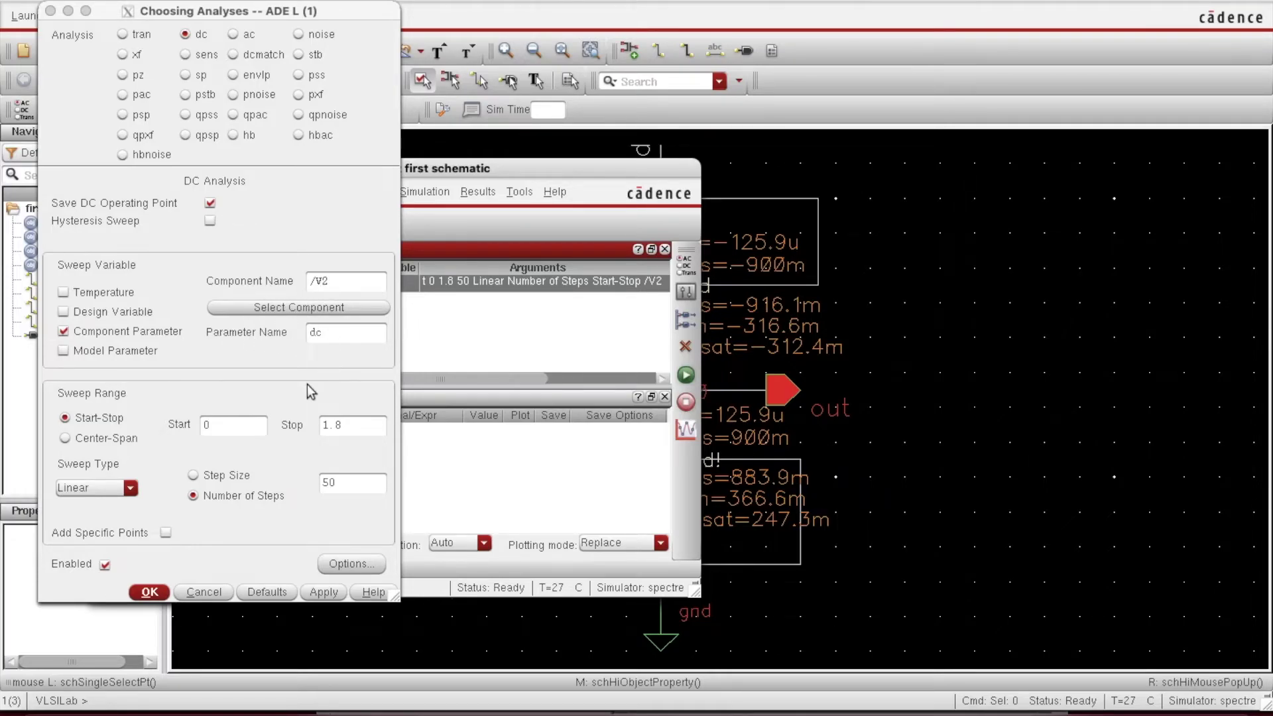
click(155, 593)
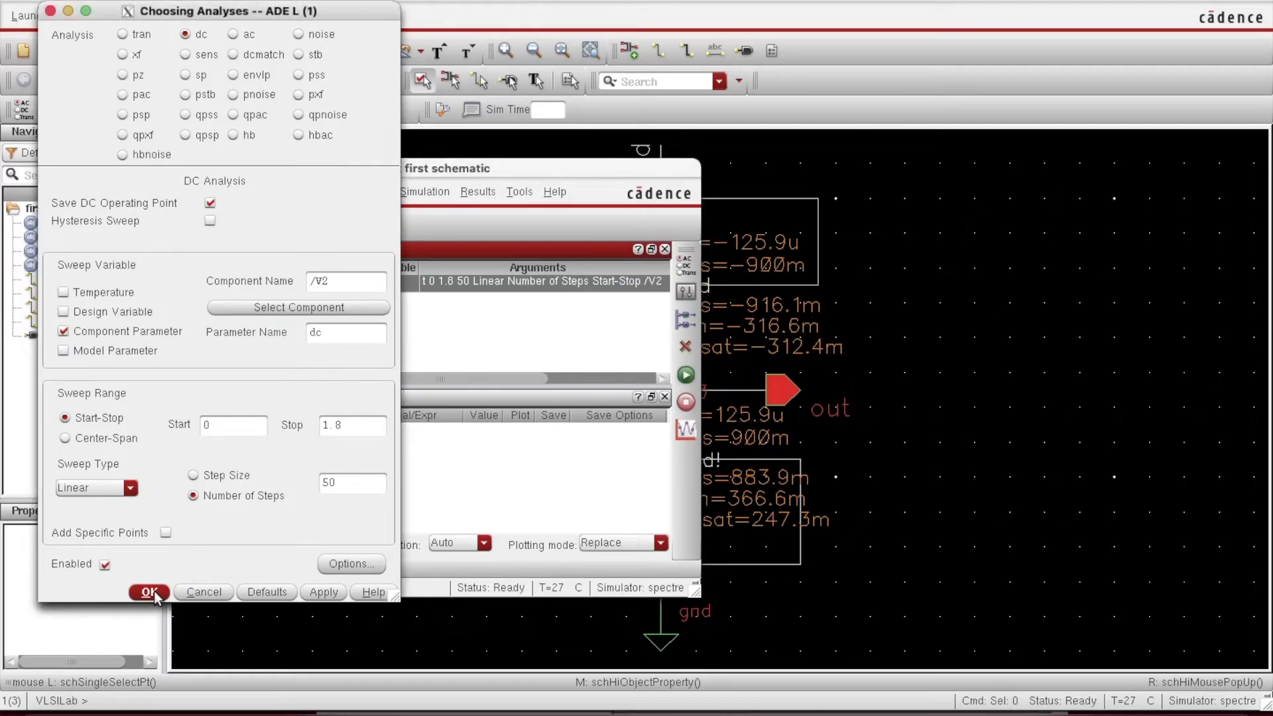
click(150, 593)
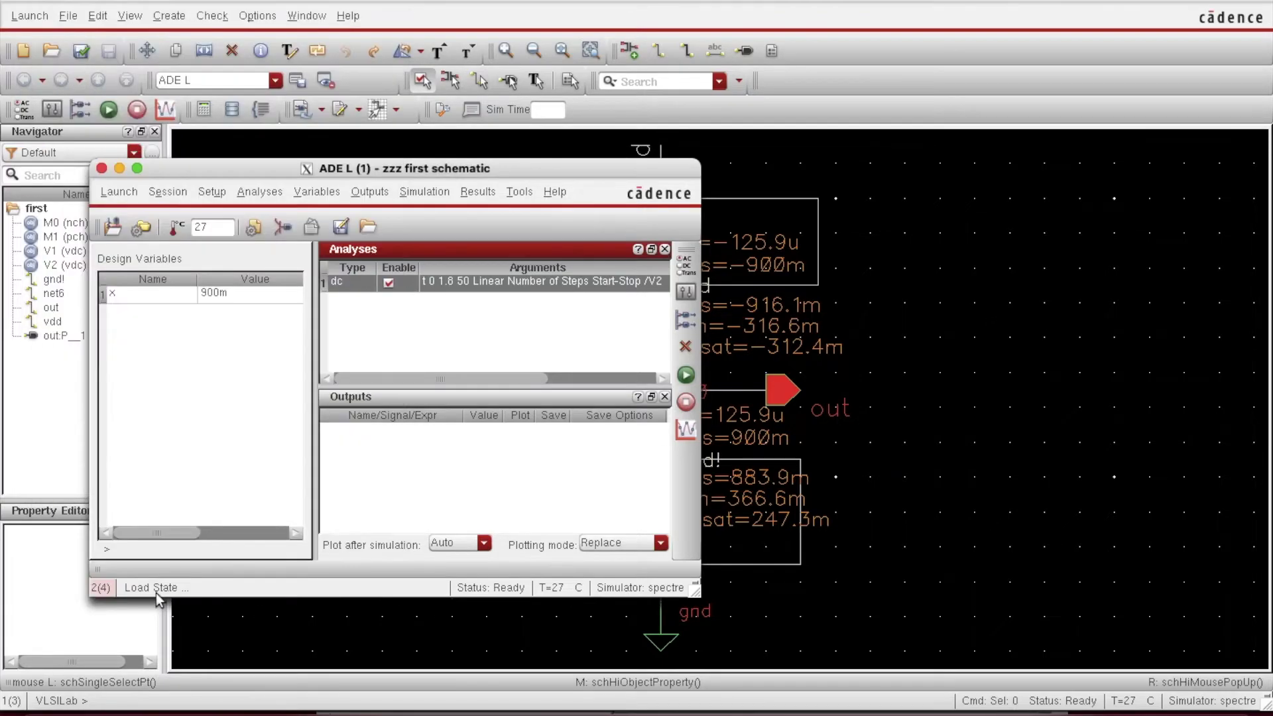
click(687, 376)
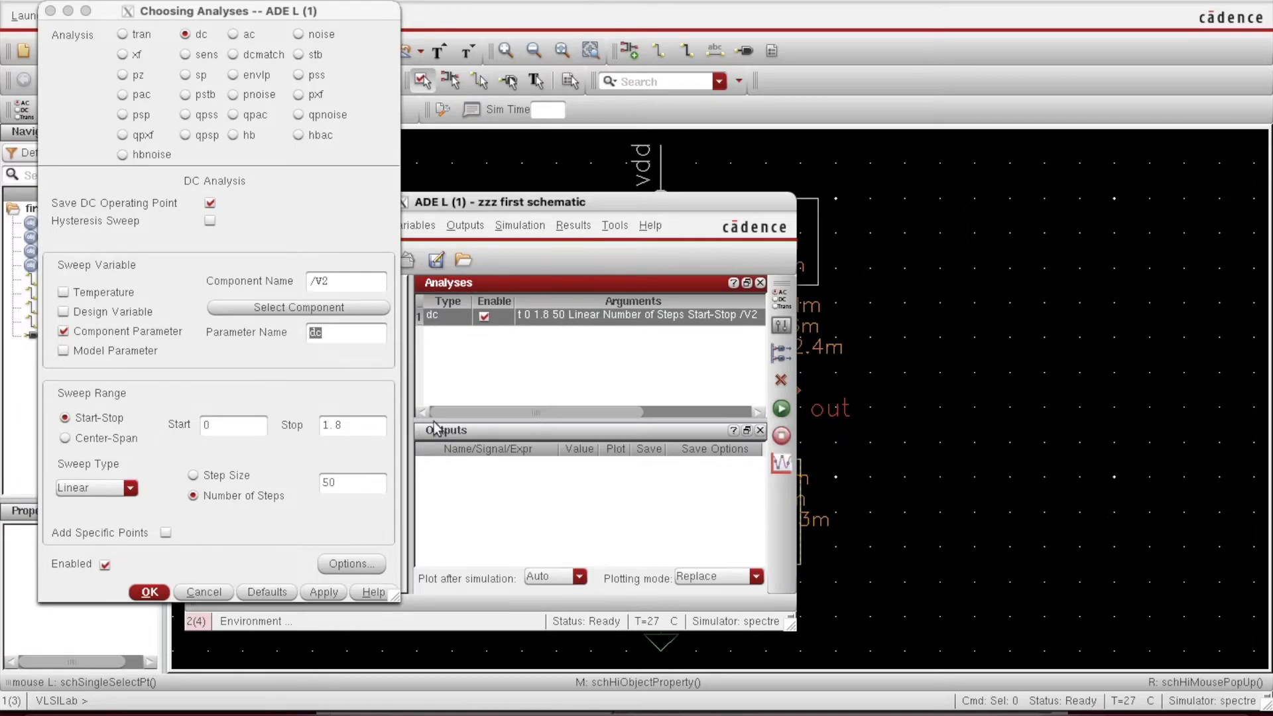
click(150, 597)
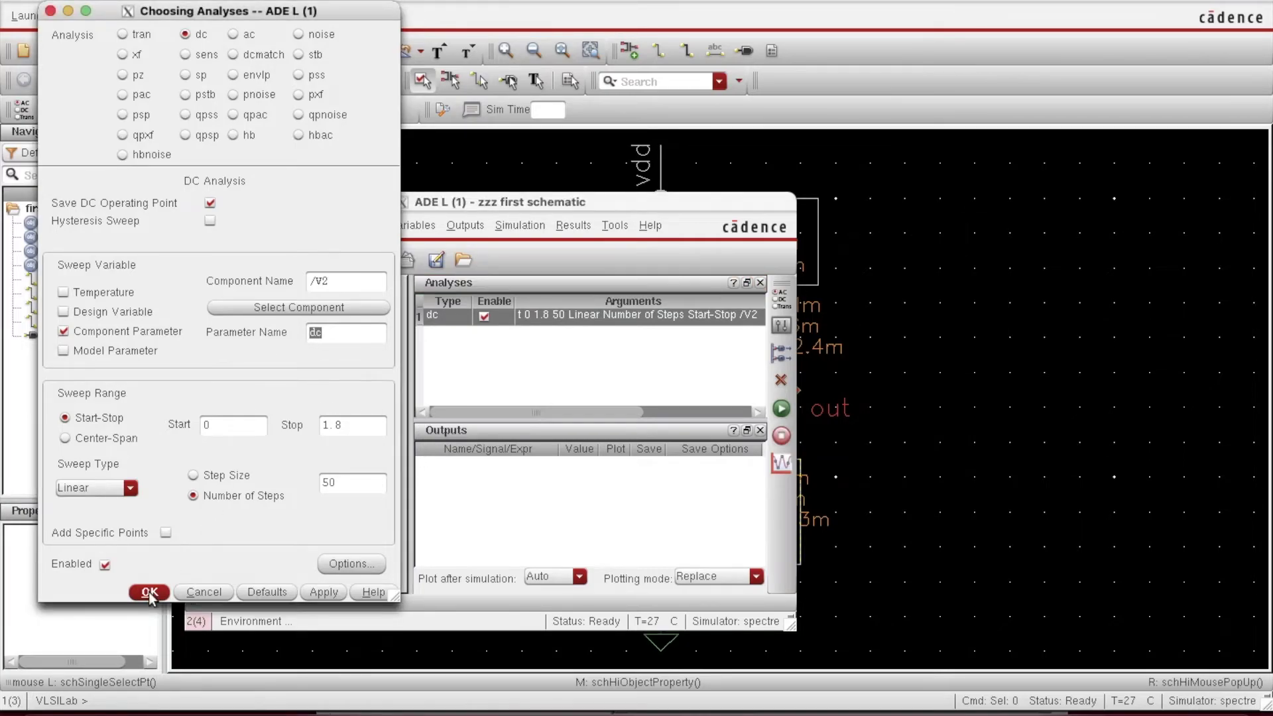
click(150, 594)
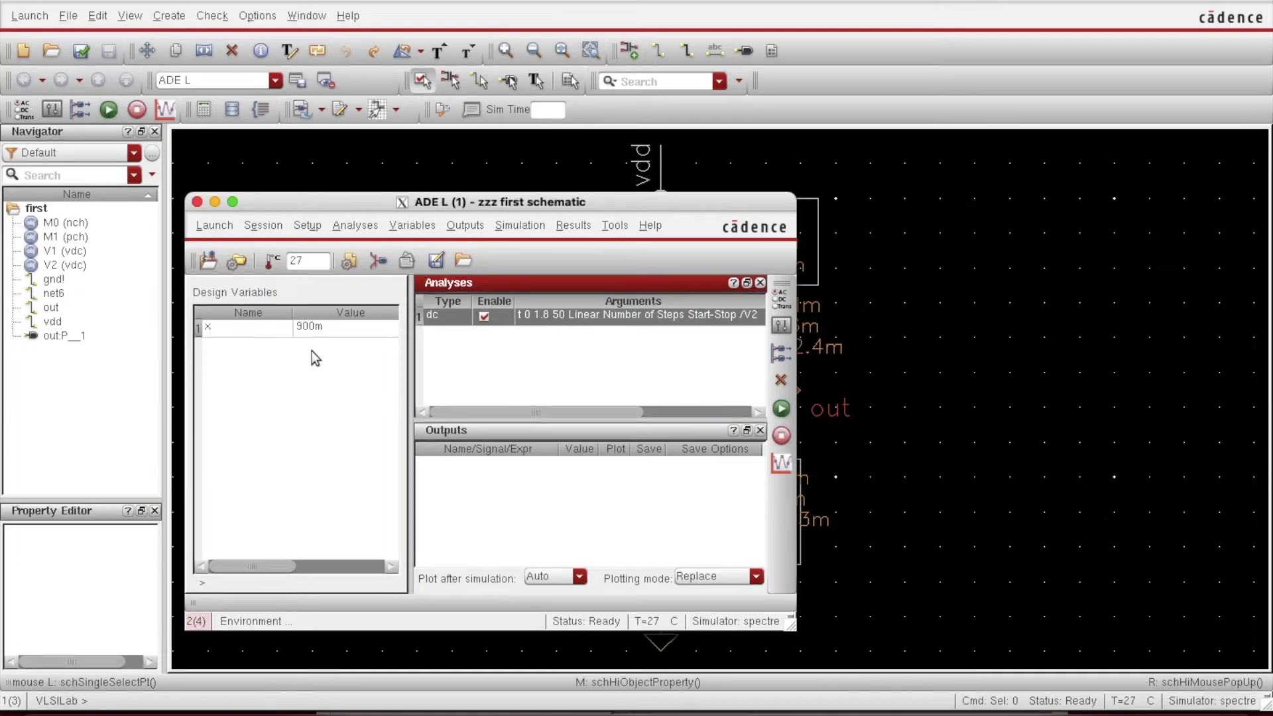
Open the Direct Plot Form for the dc results and enable Add To Outputs for the net voltage
click(464, 226)
click(464, 225)
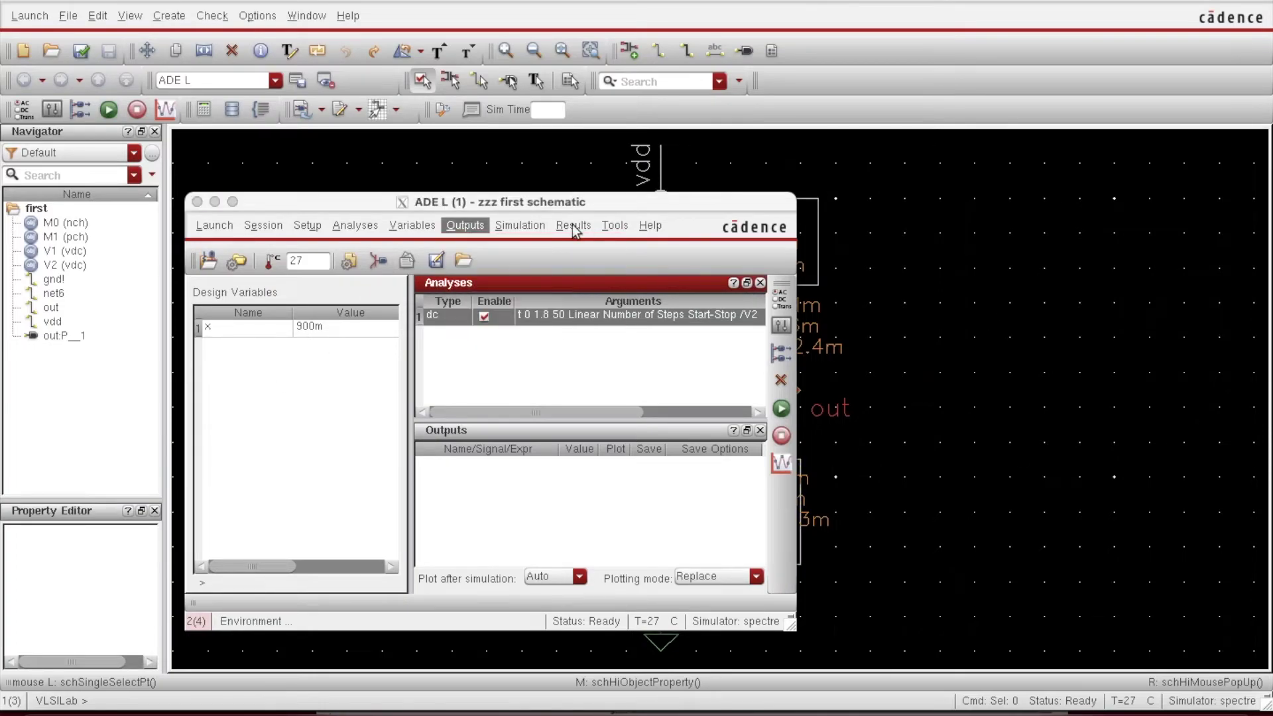
click(573, 226)
mouse_move(601, 273)
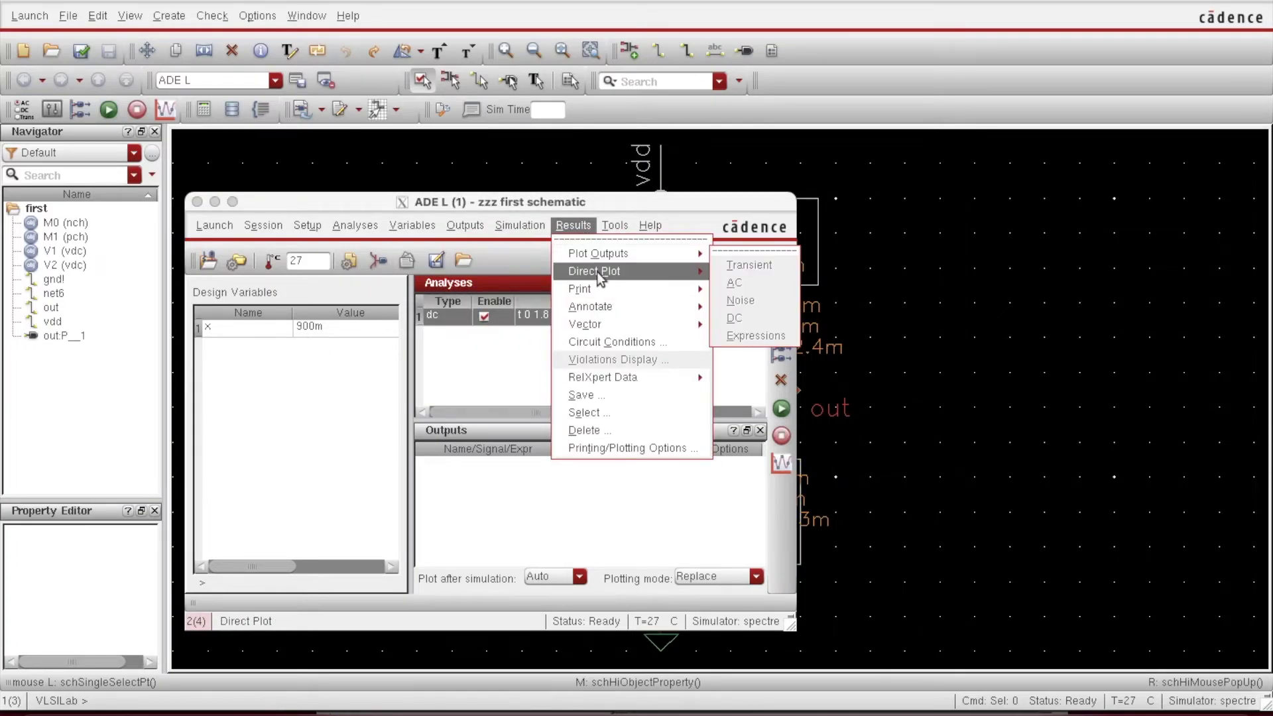
click(747, 283)
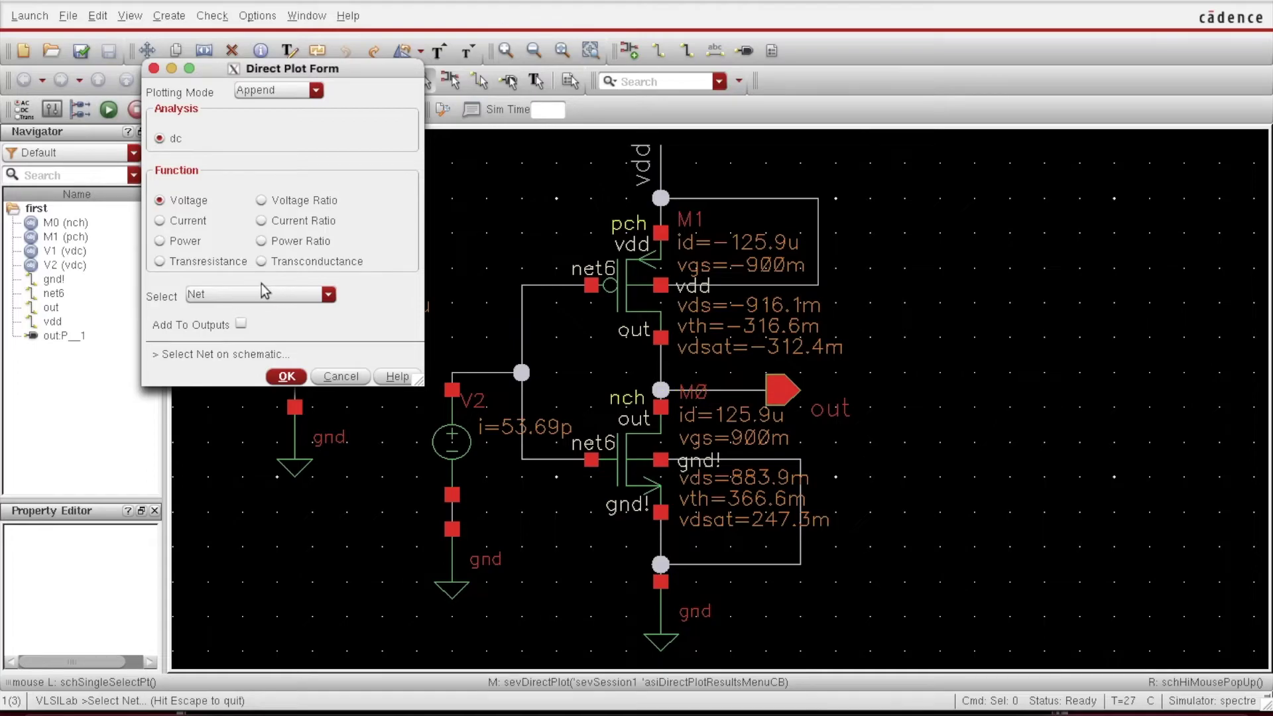
click(241, 325)
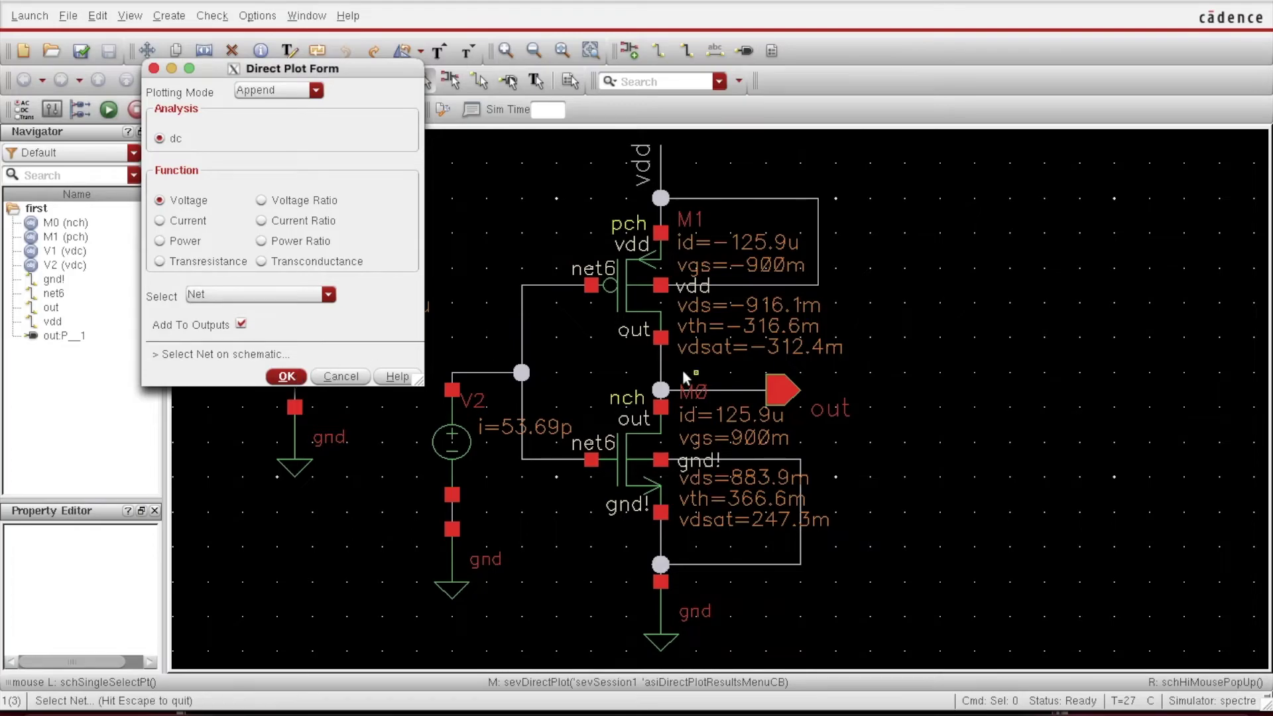
Plot the DC voltage of the out net and move the graph window up to show the whole curve
click(716, 396)
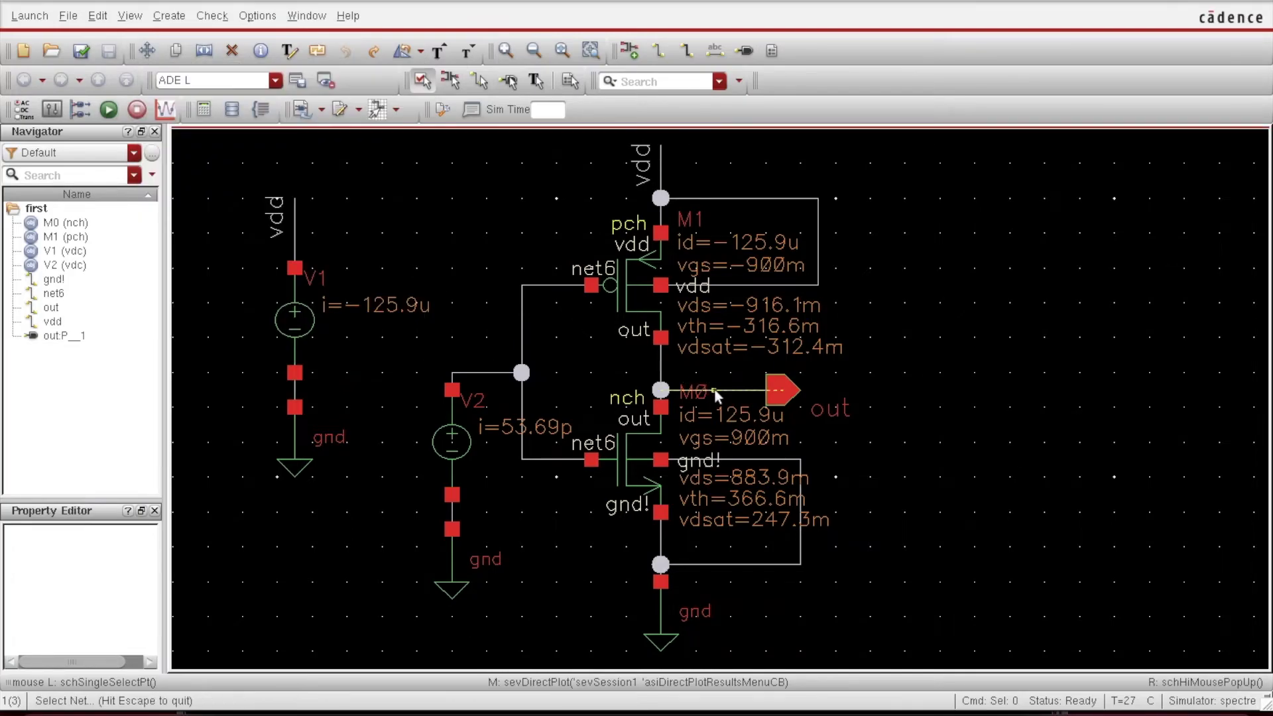
click(714, 387)
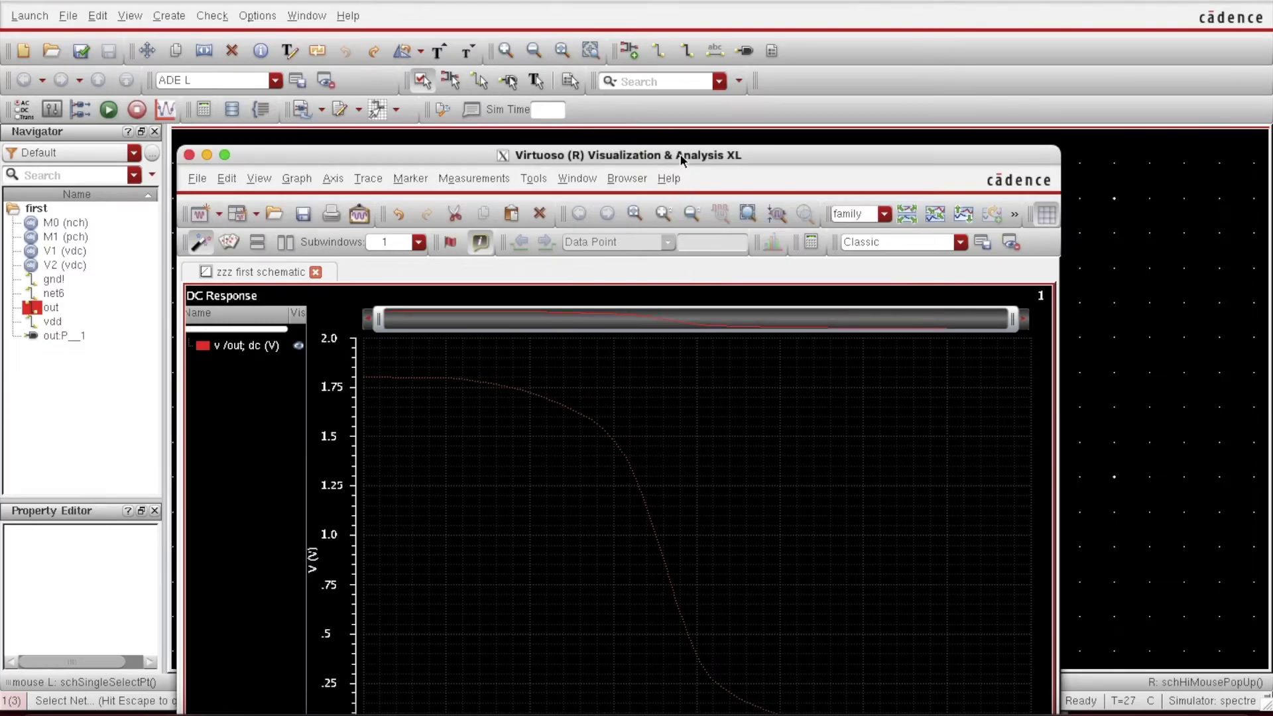
drag(682, 161, 663, 0)
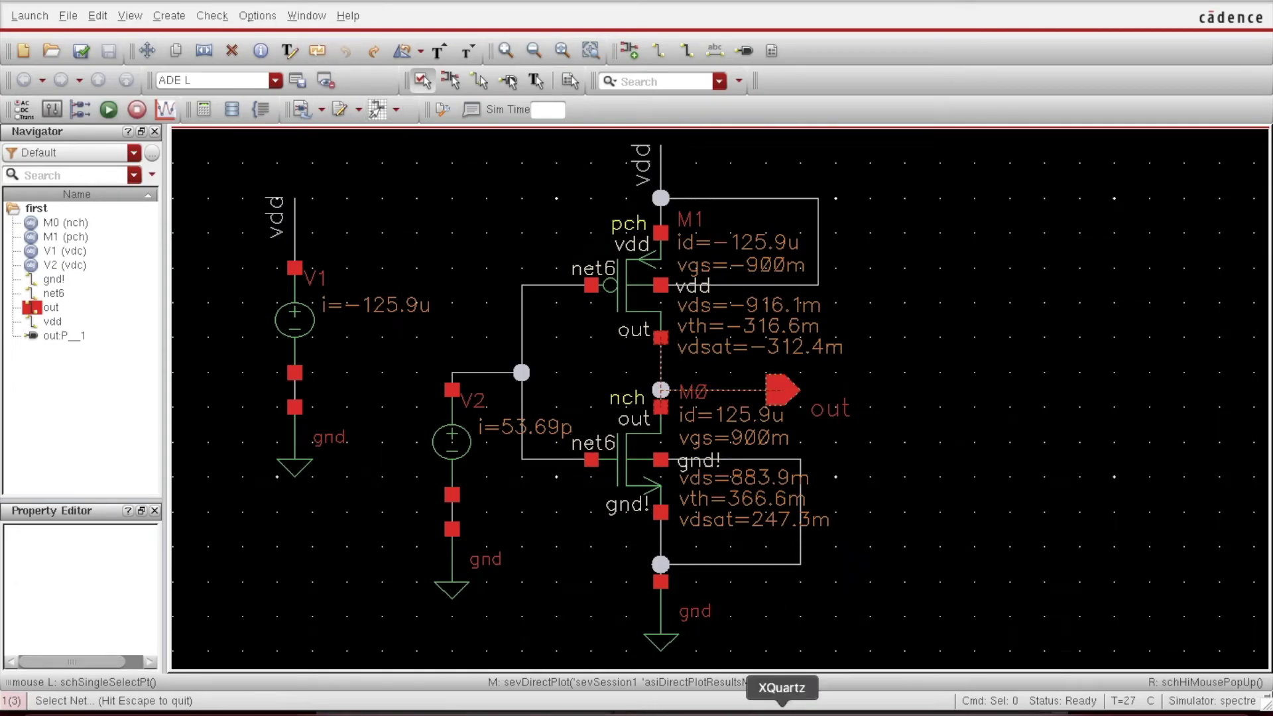
Return to ADE L, rerun the simulation with the out voltage as a plotted output, and move the new graph window aside
right_click(783, 713)
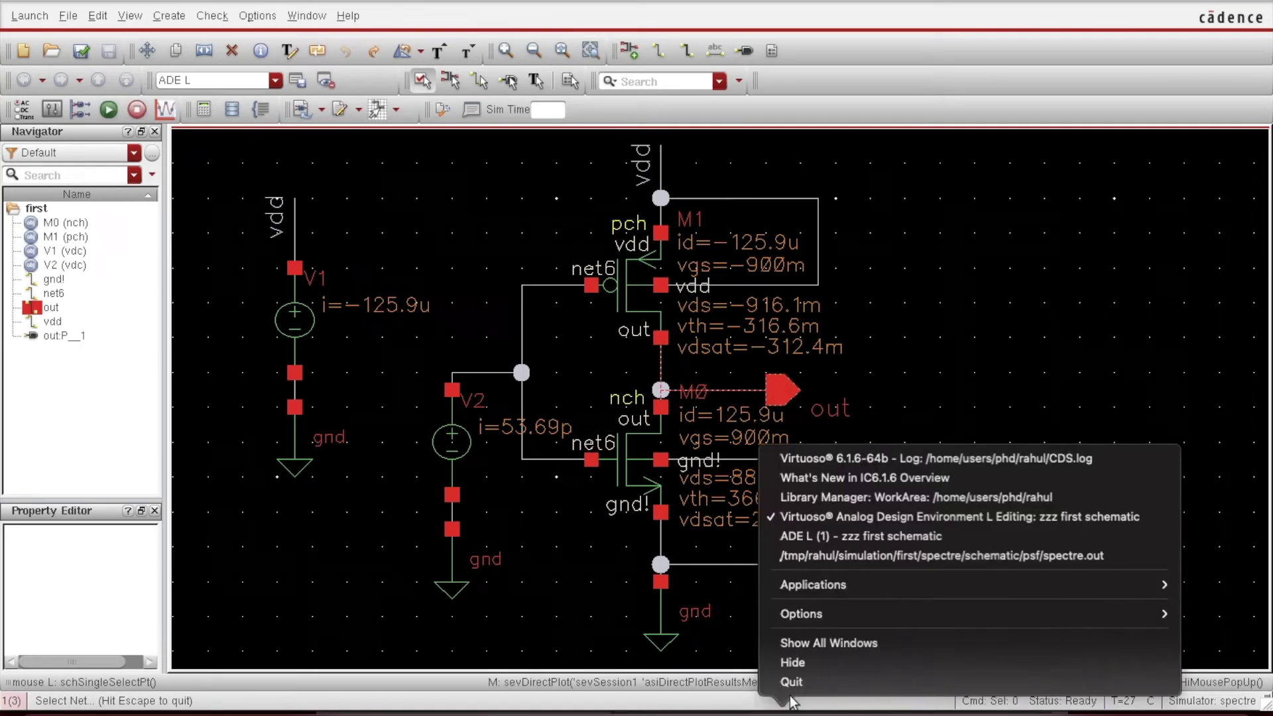
click(804, 537)
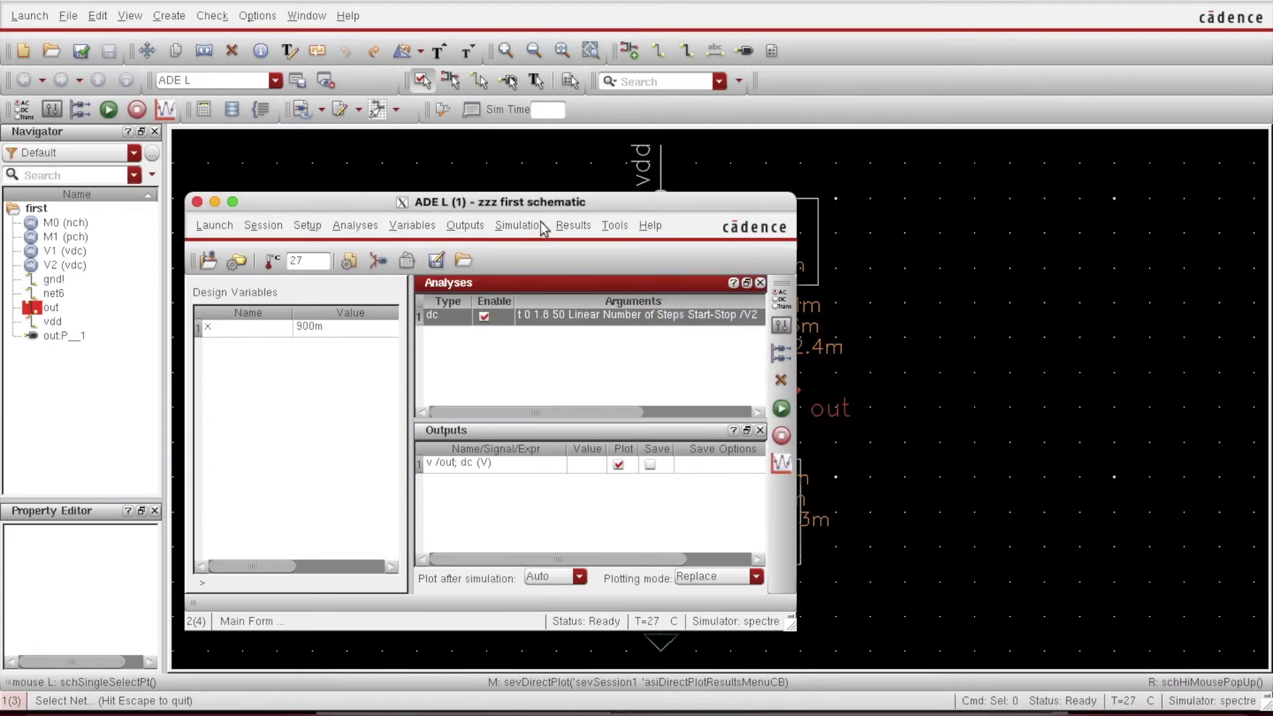
drag(542, 208, 485, 117)
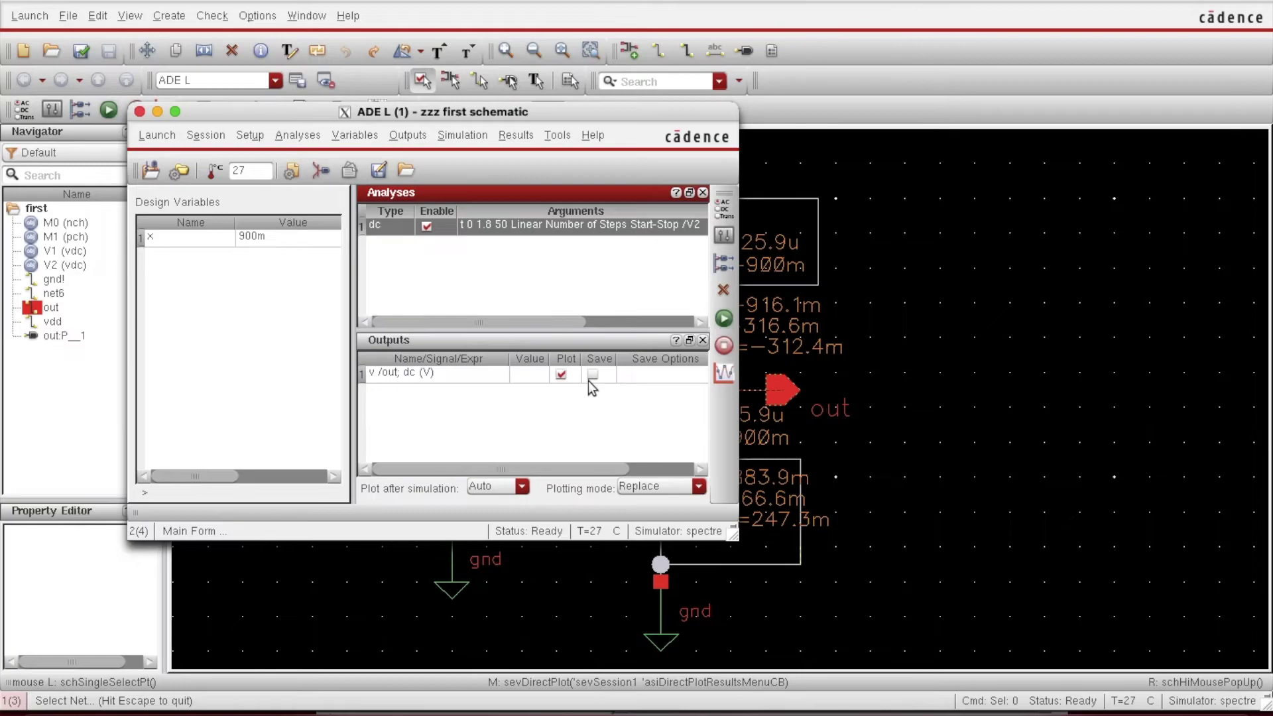
click(725, 317)
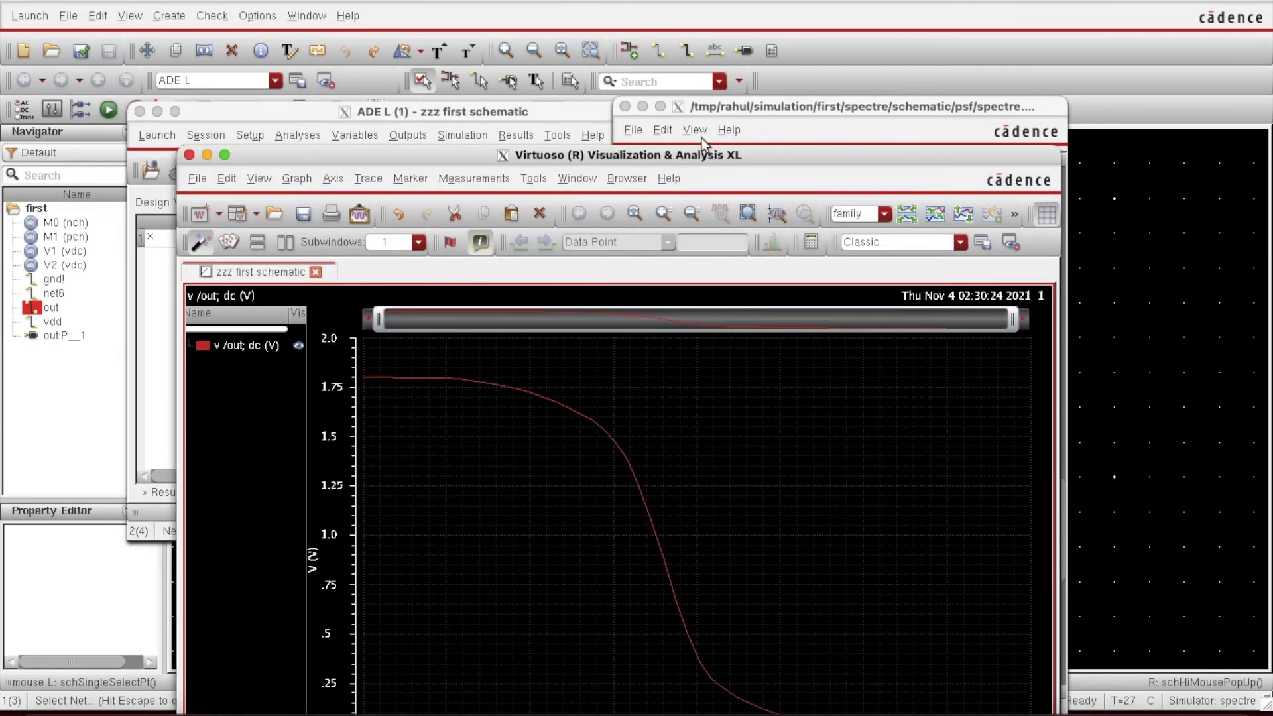
drag(367, 161, 781, 325)
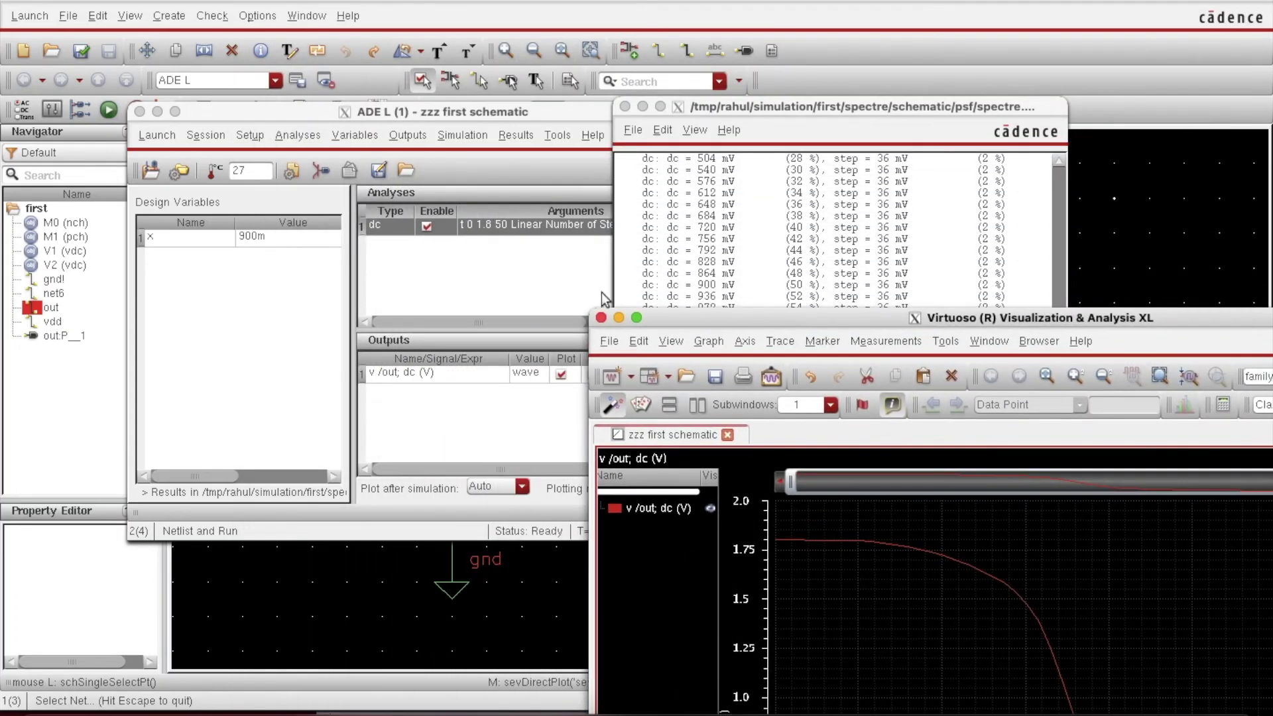
Save the ADE L session state as state1 in the ~/.artist_states directory with all items included
drag(330, 113, 281, 31)
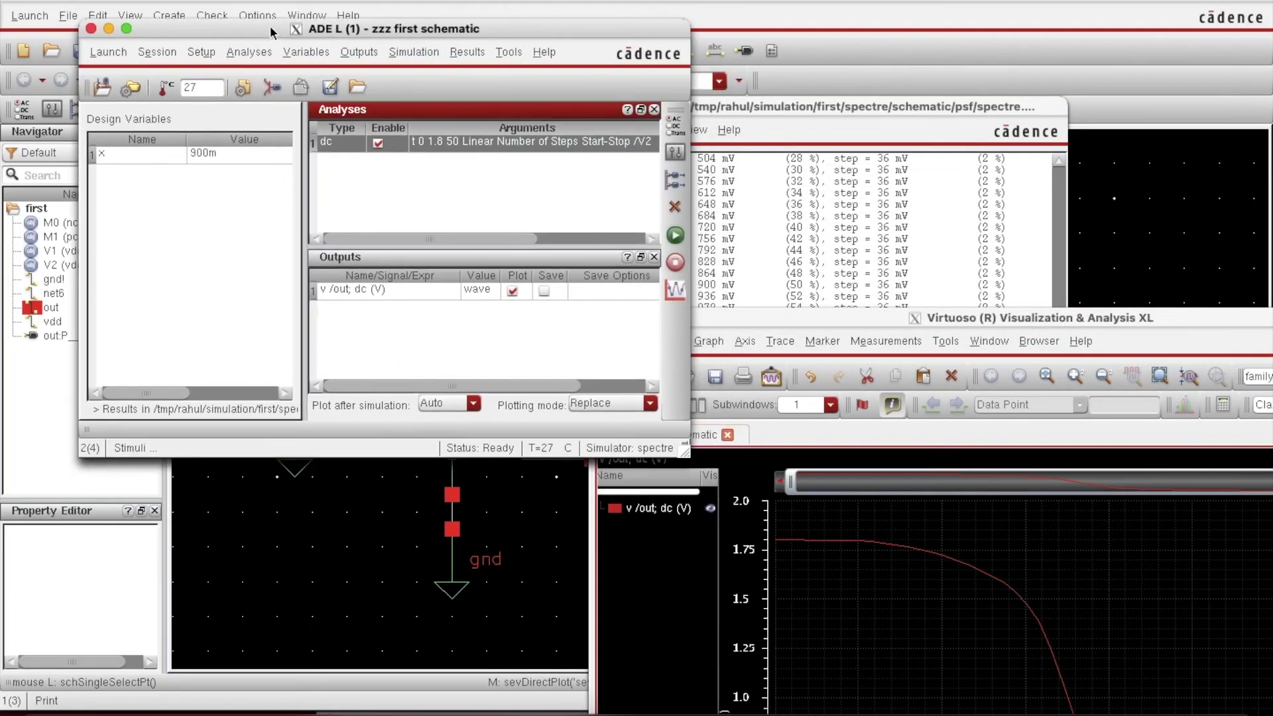
click(143, 58)
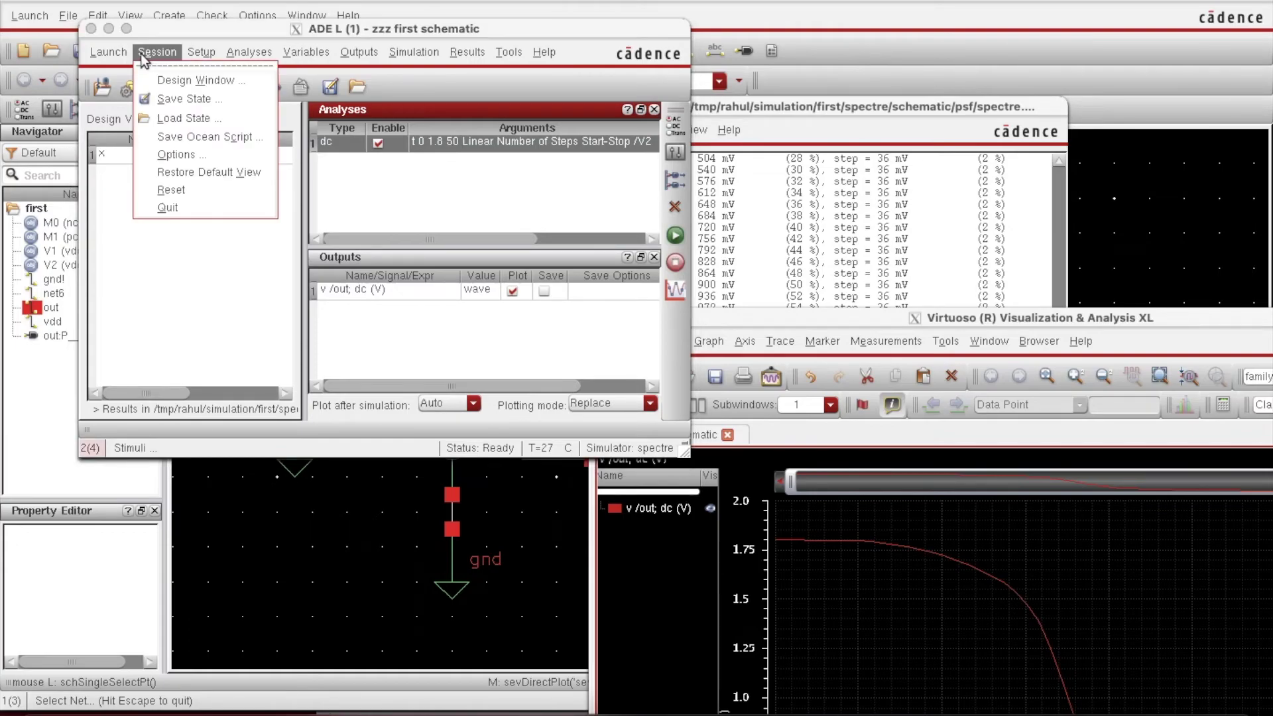
click(158, 97)
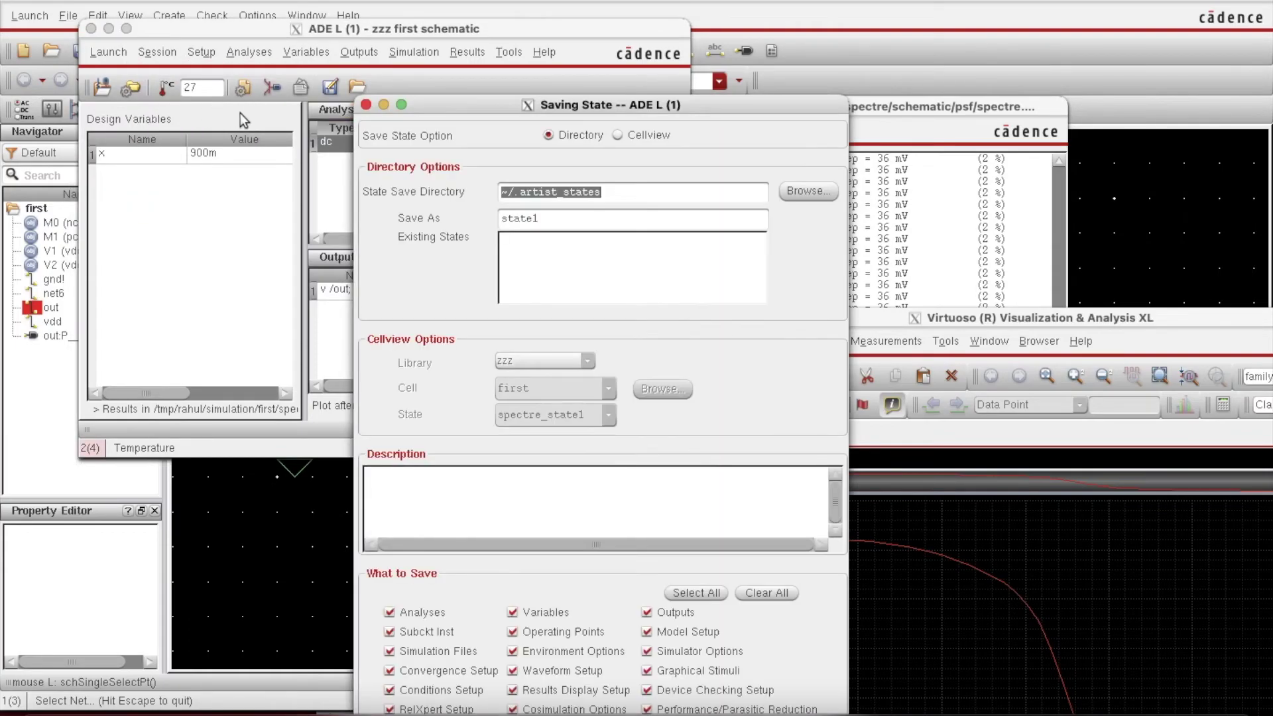
drag(452, 104, 844, 50)
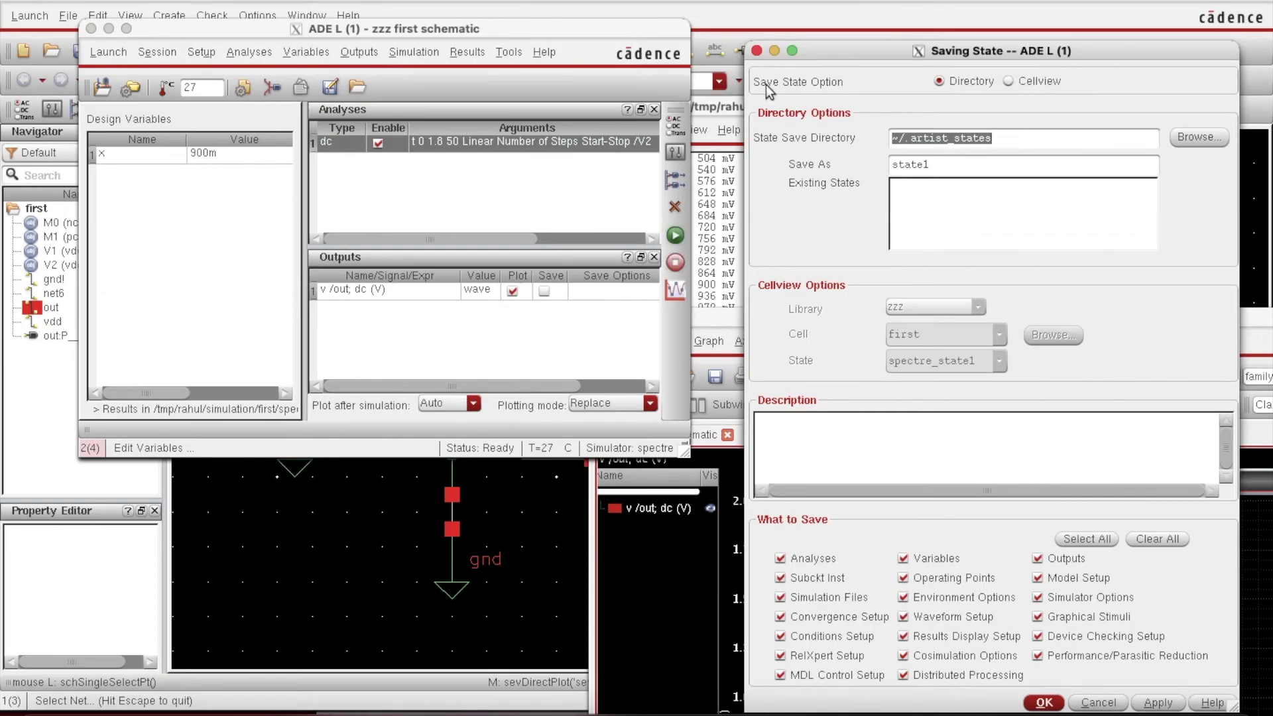
drag(822, 58, 496, 0)
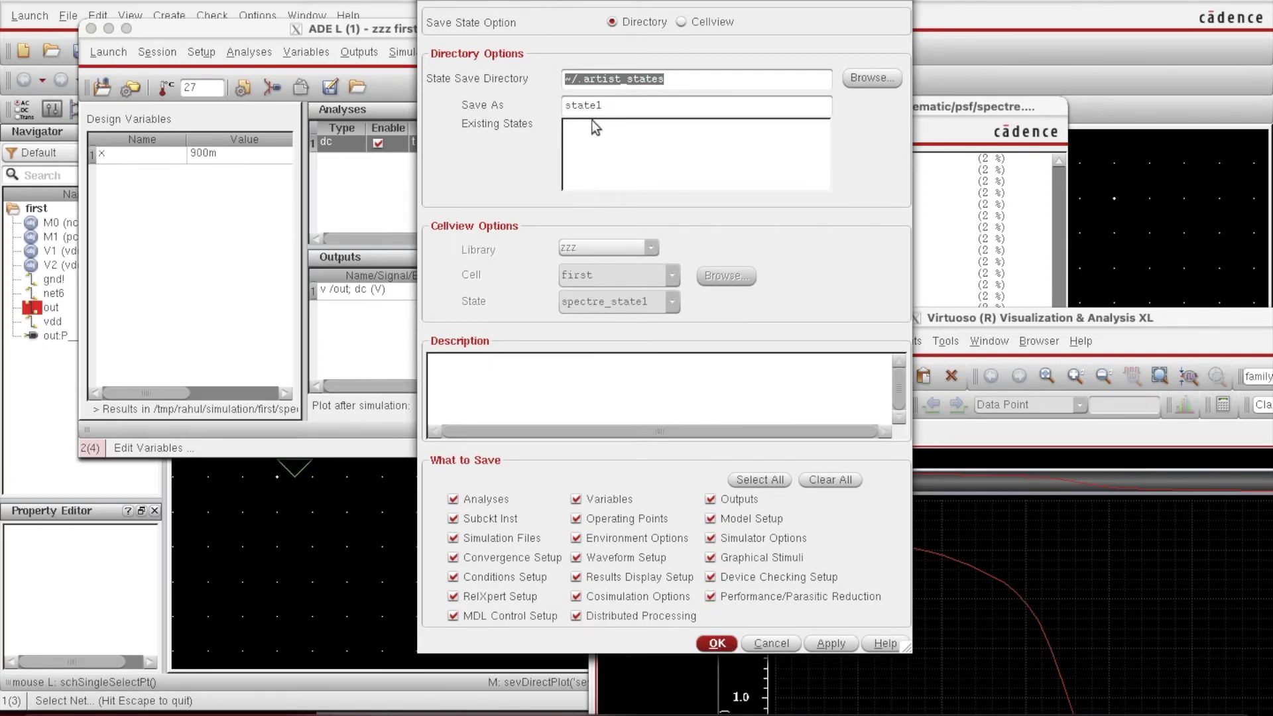
click(712, 650)
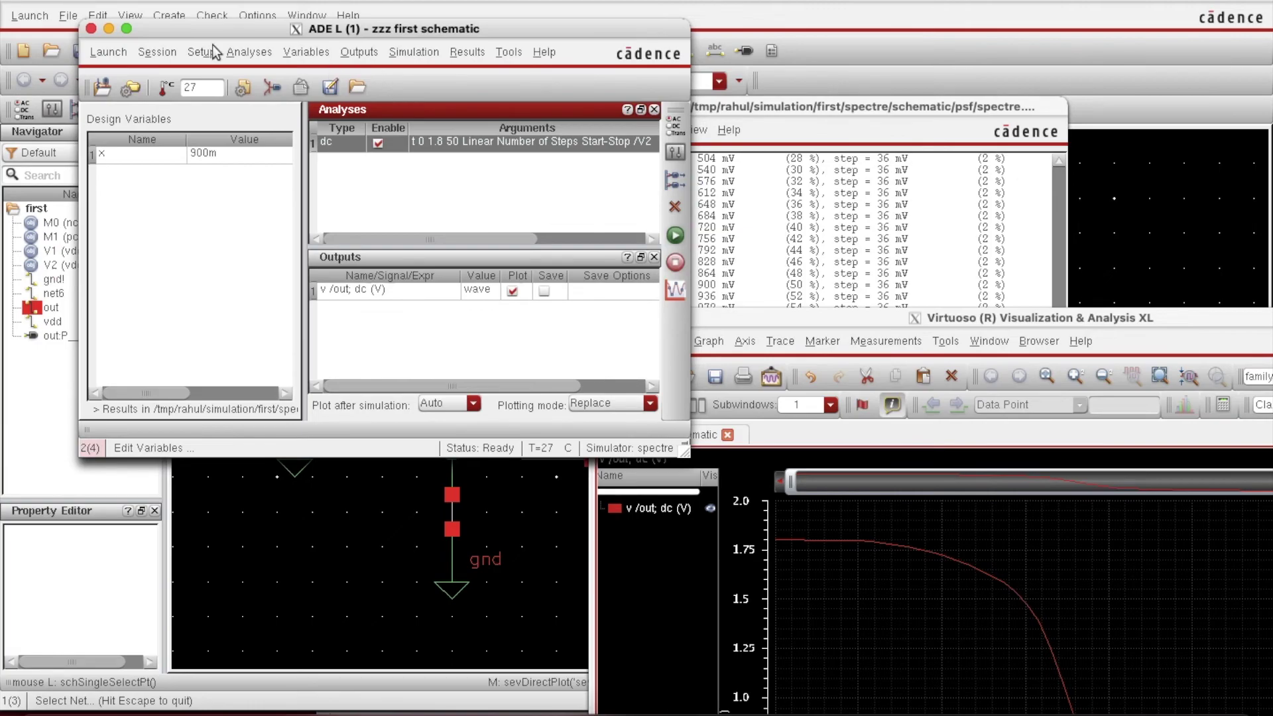
Close the current ADE L session, the simulation log and the graph window, leaving only the schematic open
click(107, 53)
click(110, 55)
click(782, 321)
click(599, 319)
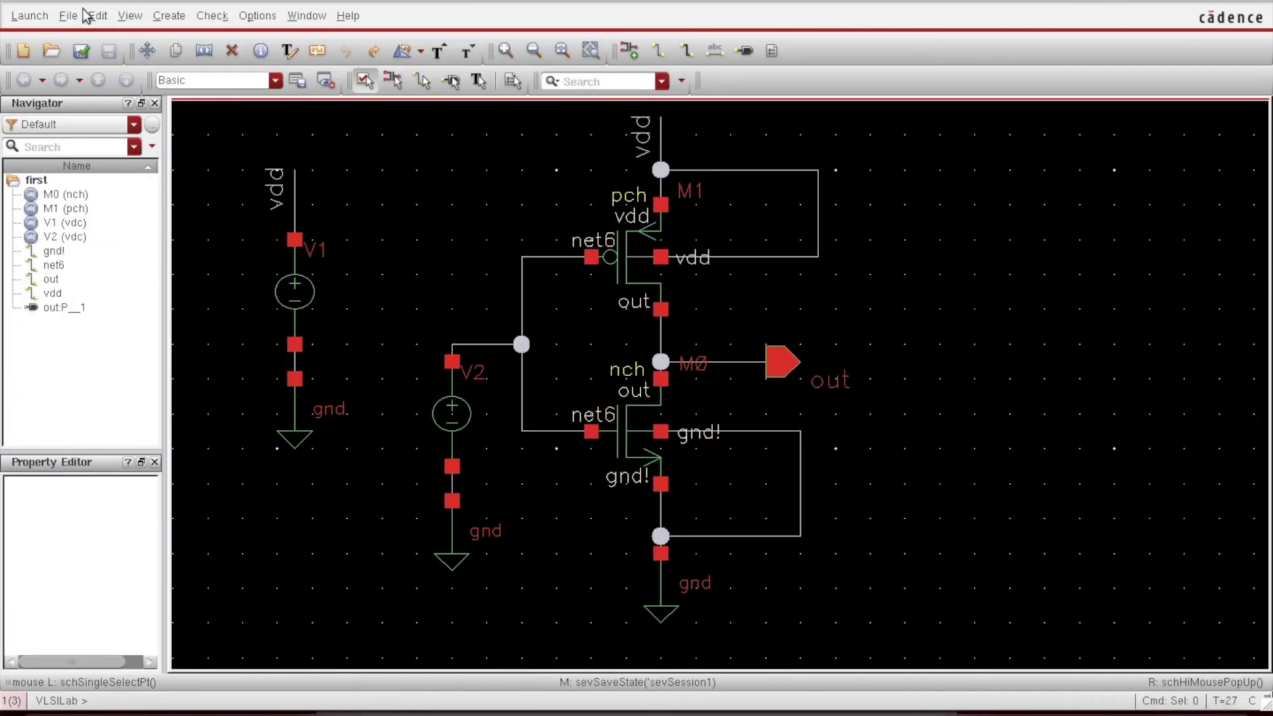
Launch a new ADE L session from the inverter schematic and move its window up into full view
click(30, 16)
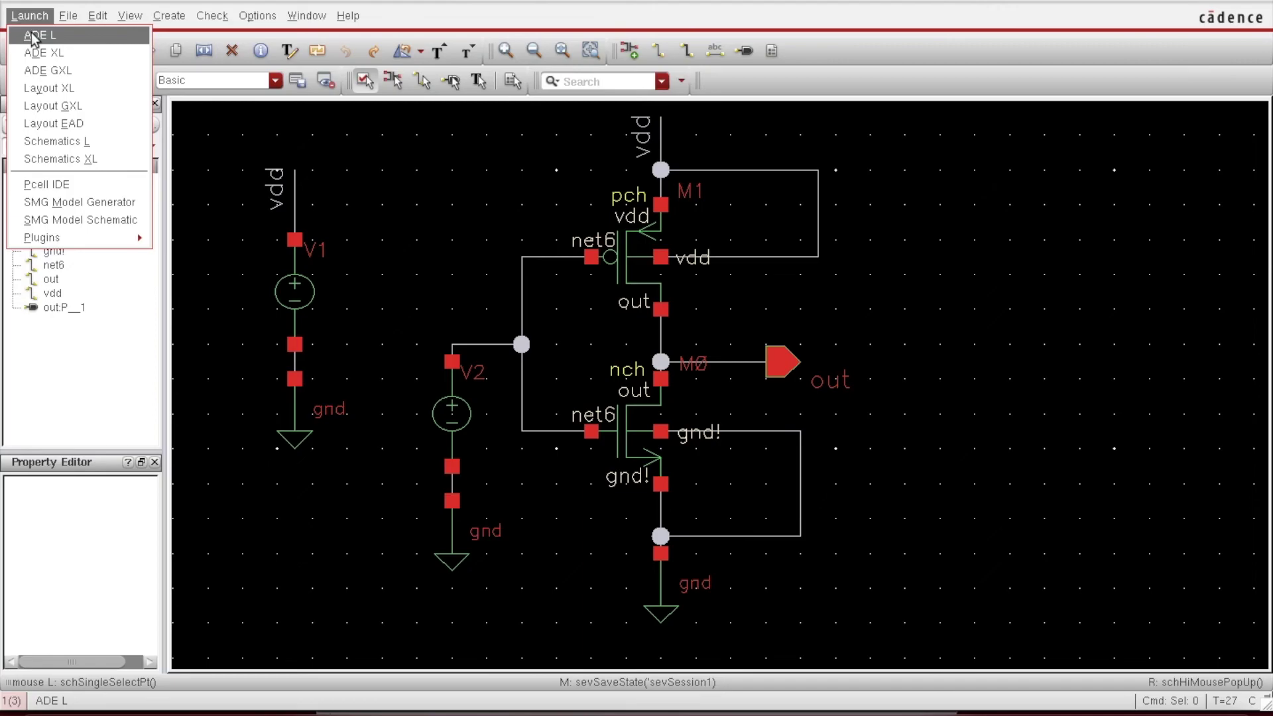
click(34, 34)
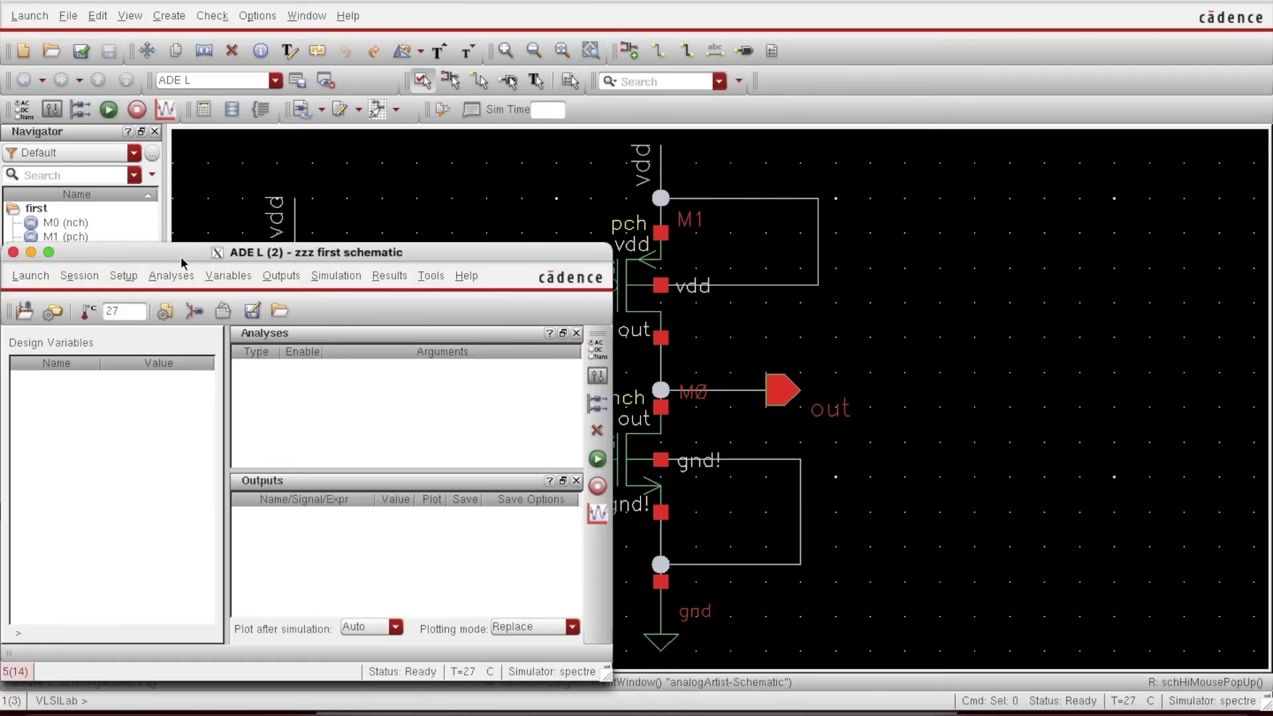
drag(181, 261, 295, 124)
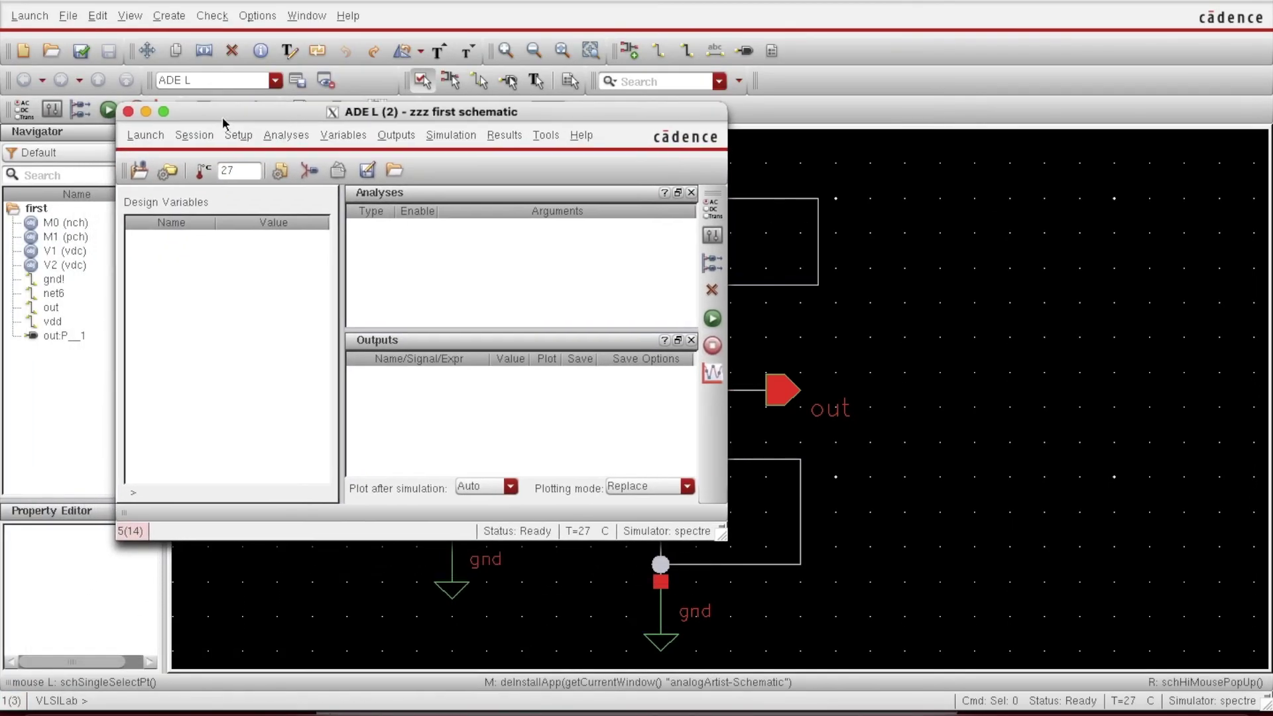
Load the saved state1 for cell first of library zzz into the new session and arrange the graph window to show the whole curve
click(198, 136)
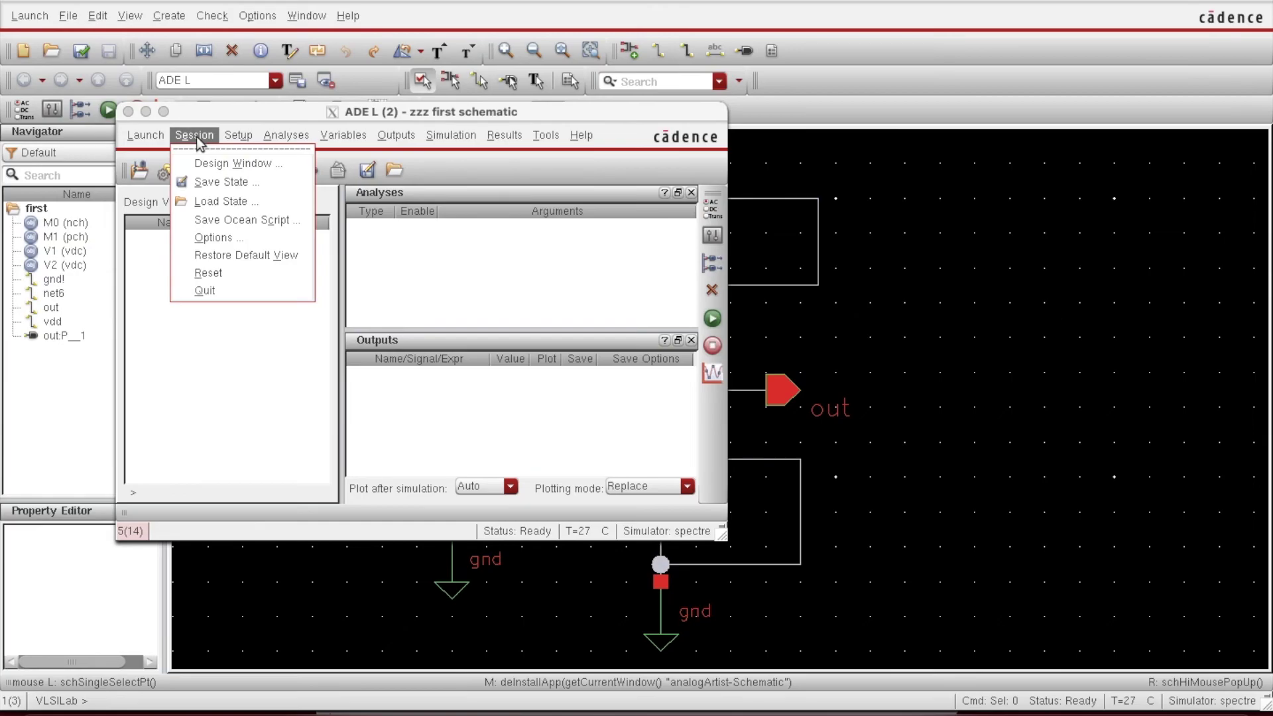
click(211, 201)
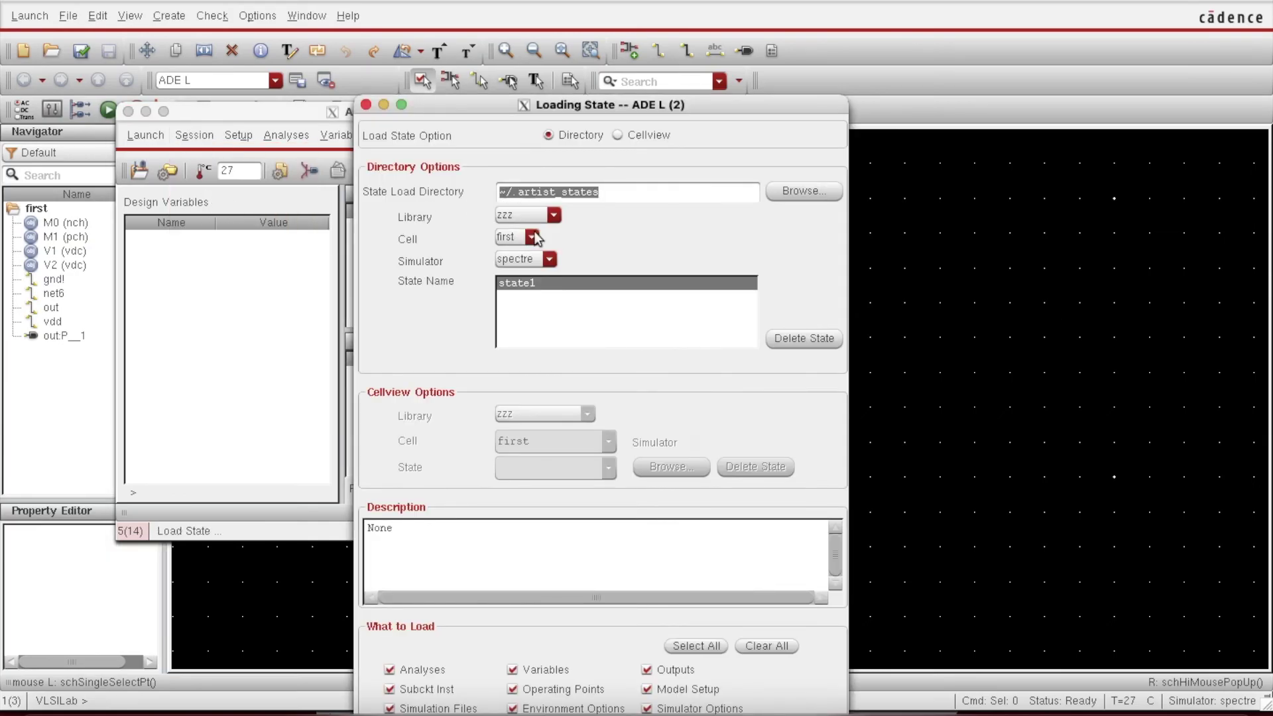
click(523, 288)
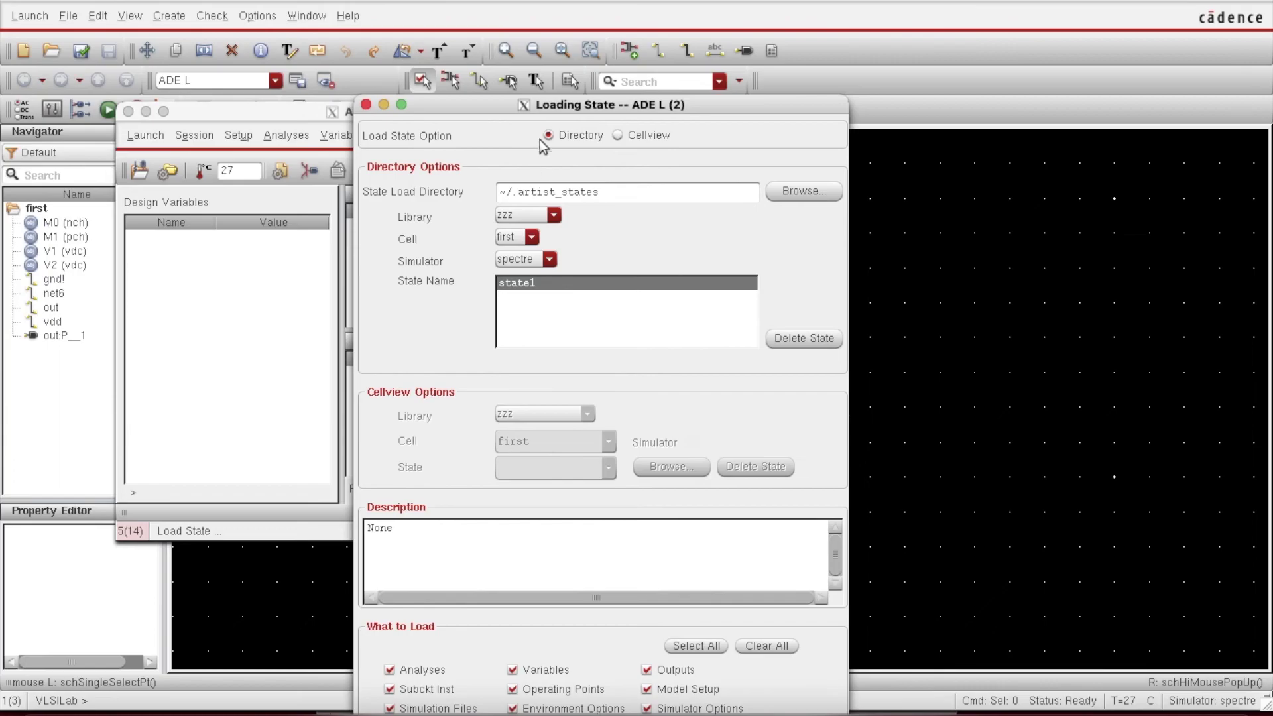
drag(529, 104, 466, 0)
click(585, 696)
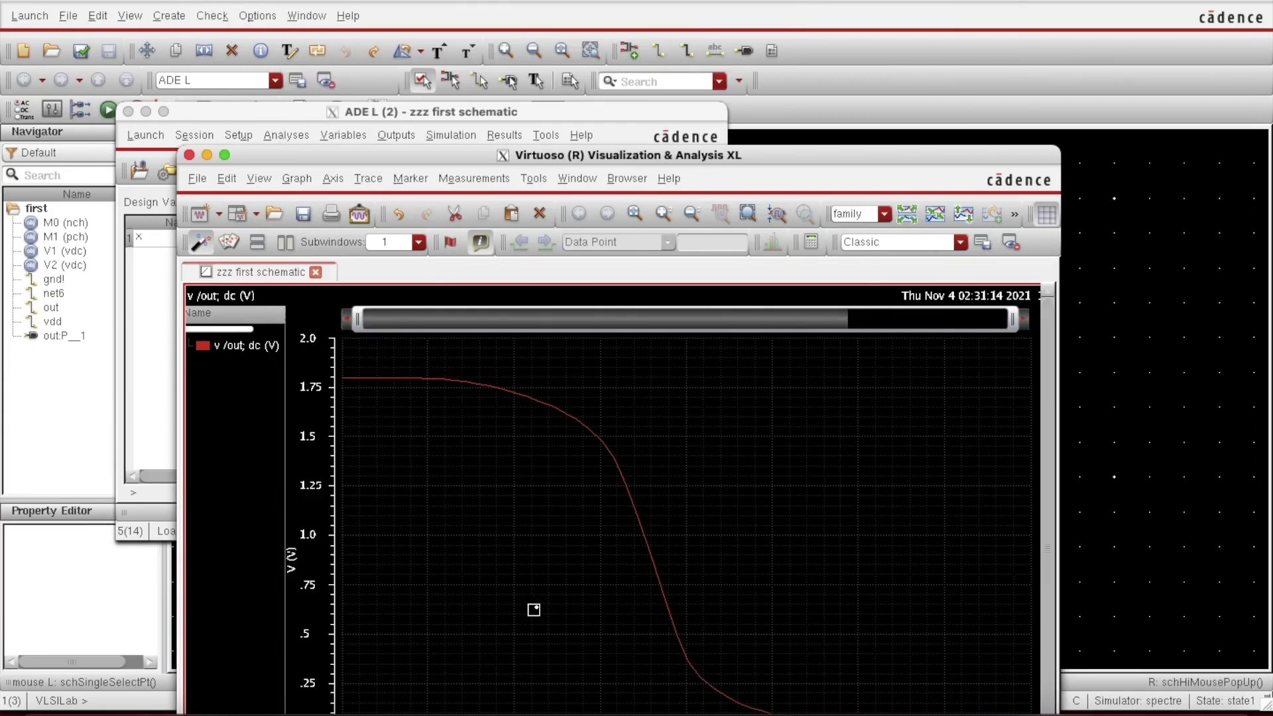
drag(499, 157, 922, 197)
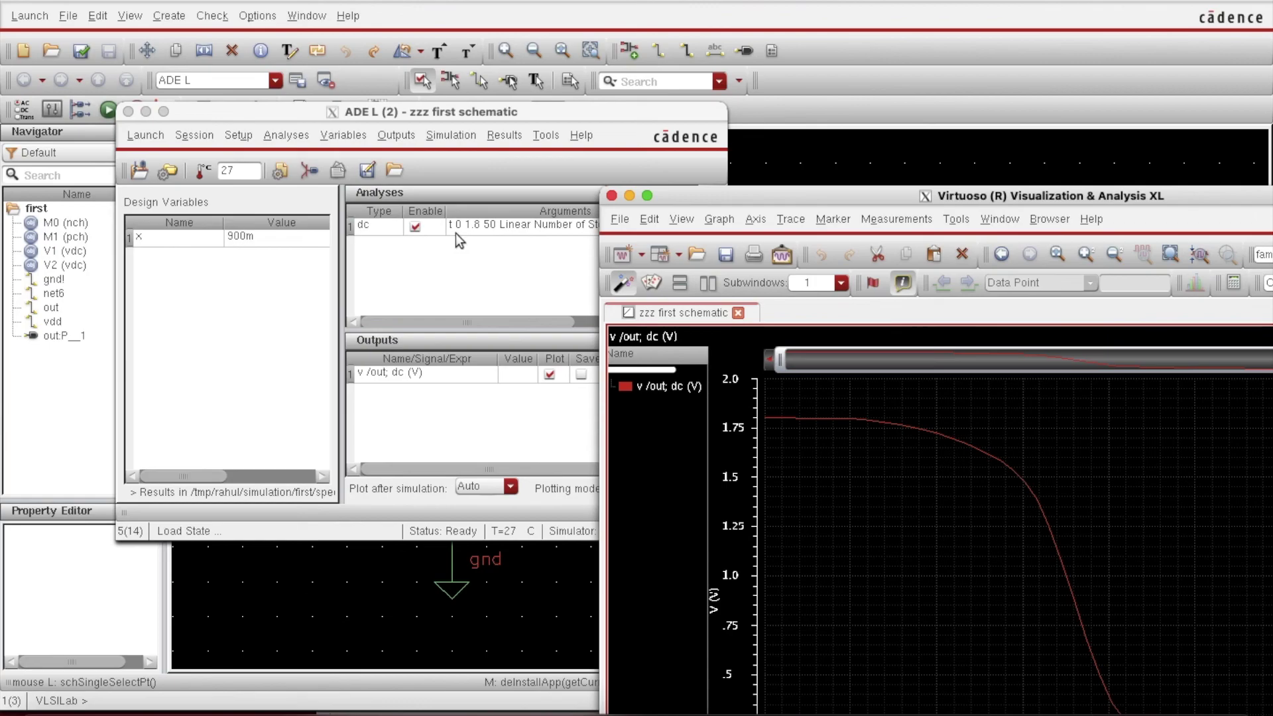
drag(719, 197, 348, 47)
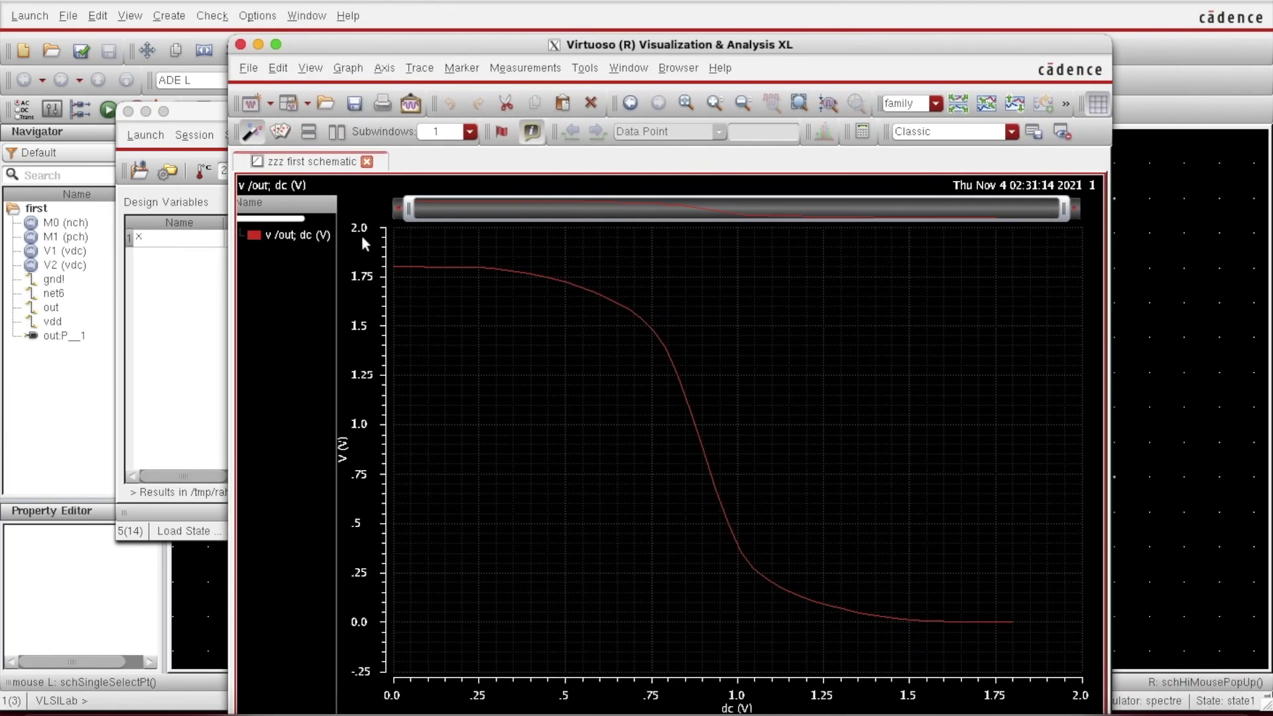